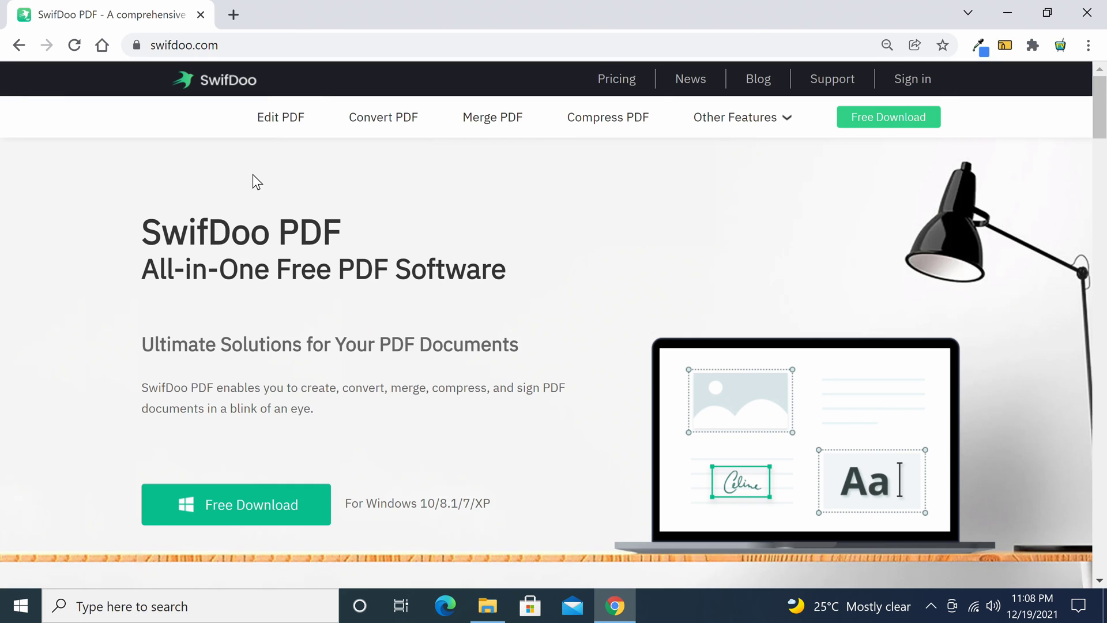
# Download the SwifDoo PDF installer from swifdoo.com, saving SwifdooInstaller_stable.exe to Downloads.
pyautogui.click(227, 45)
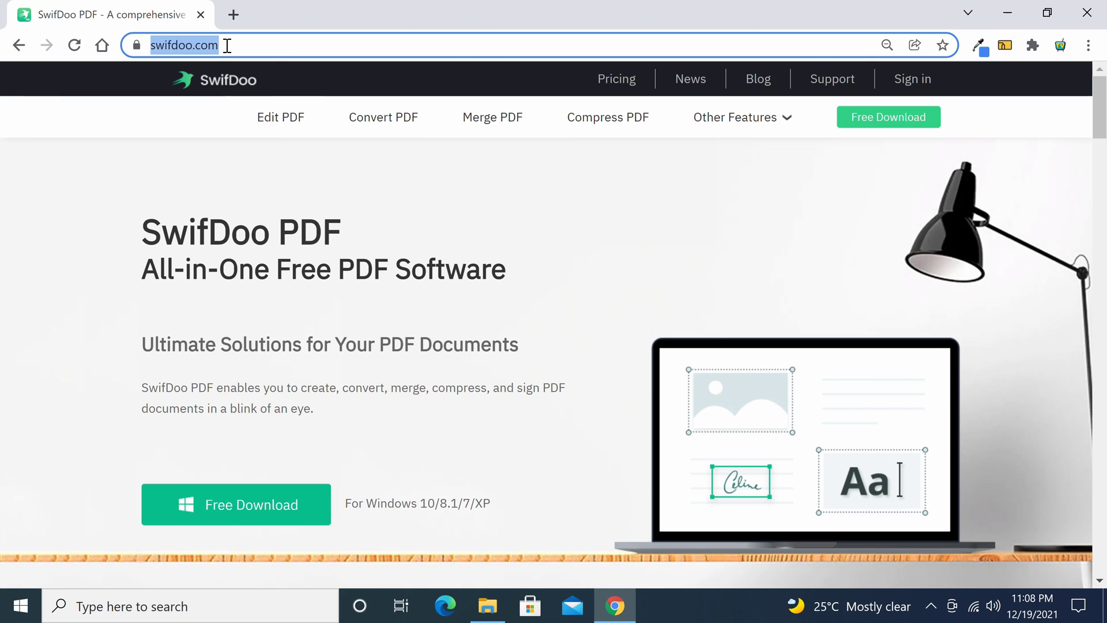
pyautogui.click(228, 45)
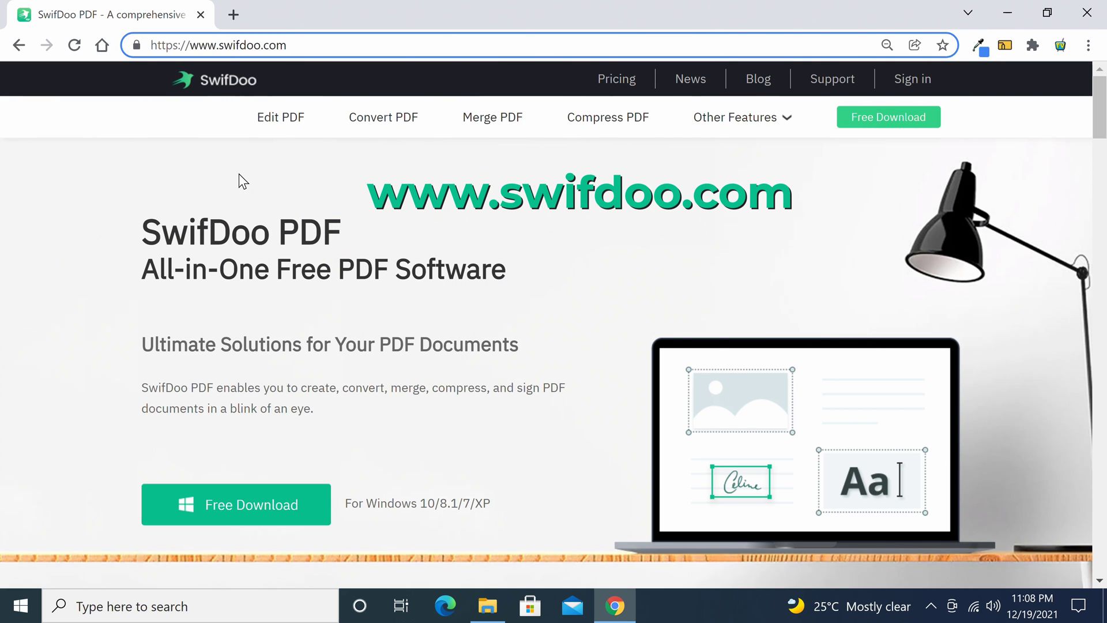
pyautogui.click(239, 174)
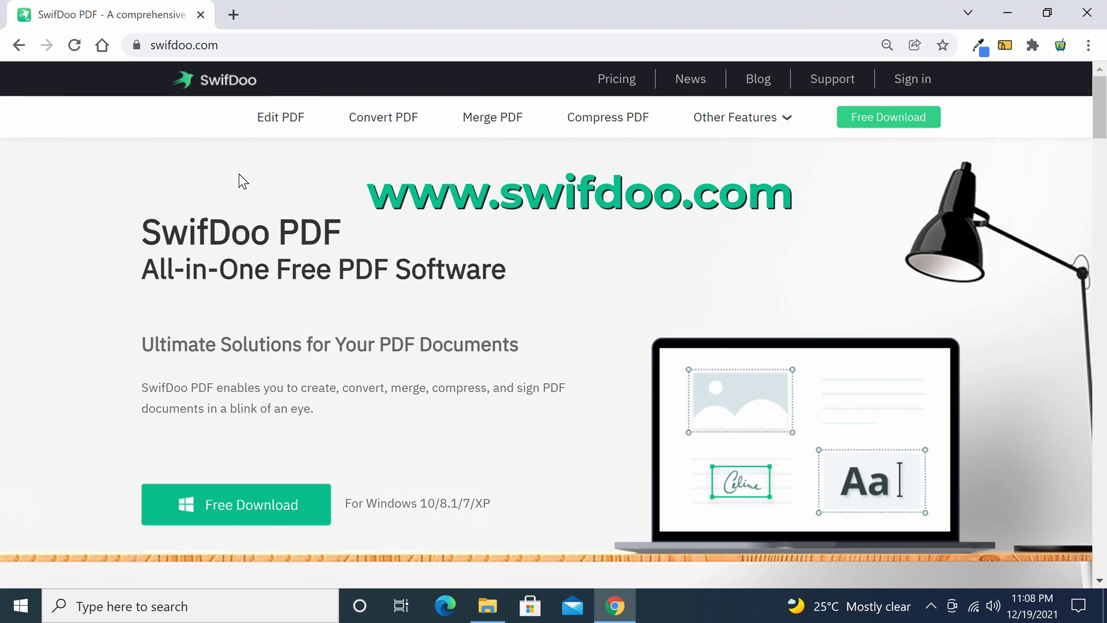
pyautogui.click(240, 500)
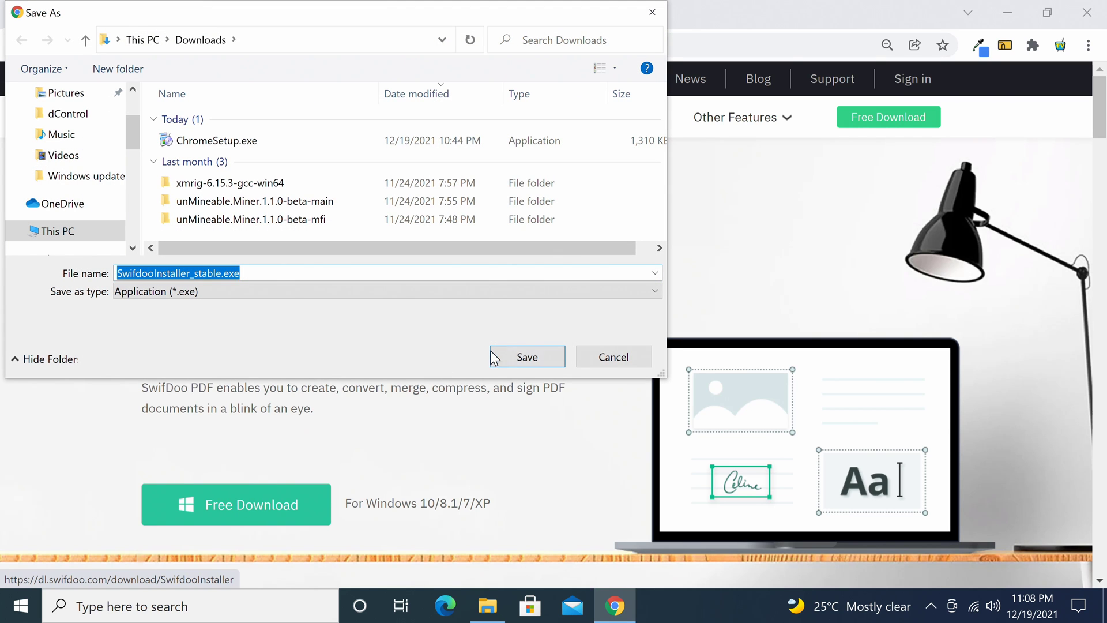
pyautogui.click(495, 358)
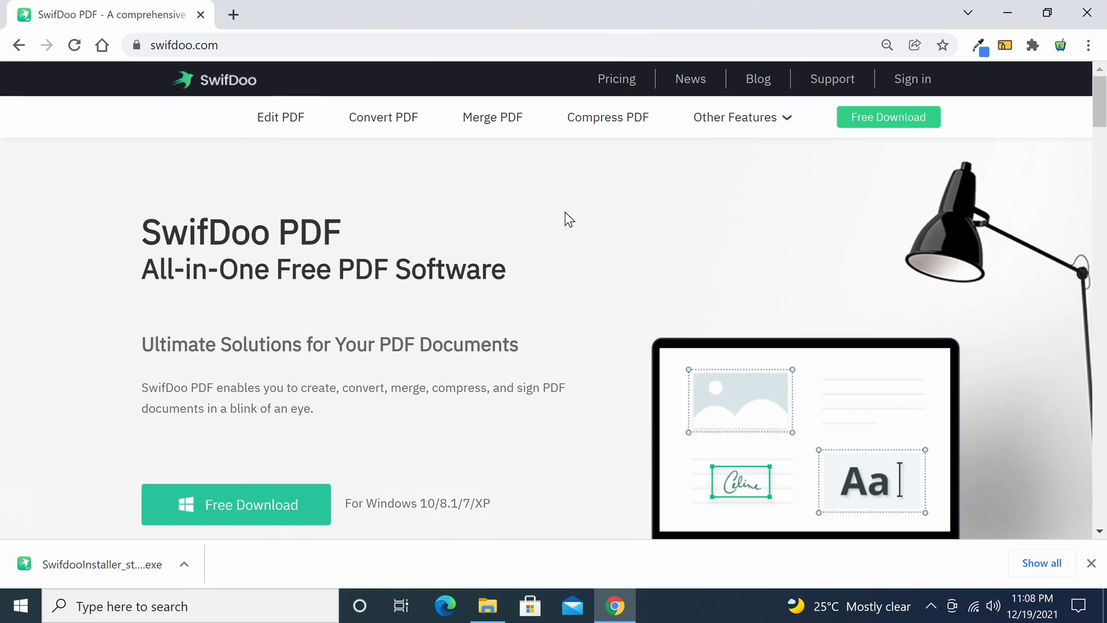
# Browse the Edit, Convert, Merge and Compress PDF pages and the Other Features list.
pyautogui.click(293, 122)
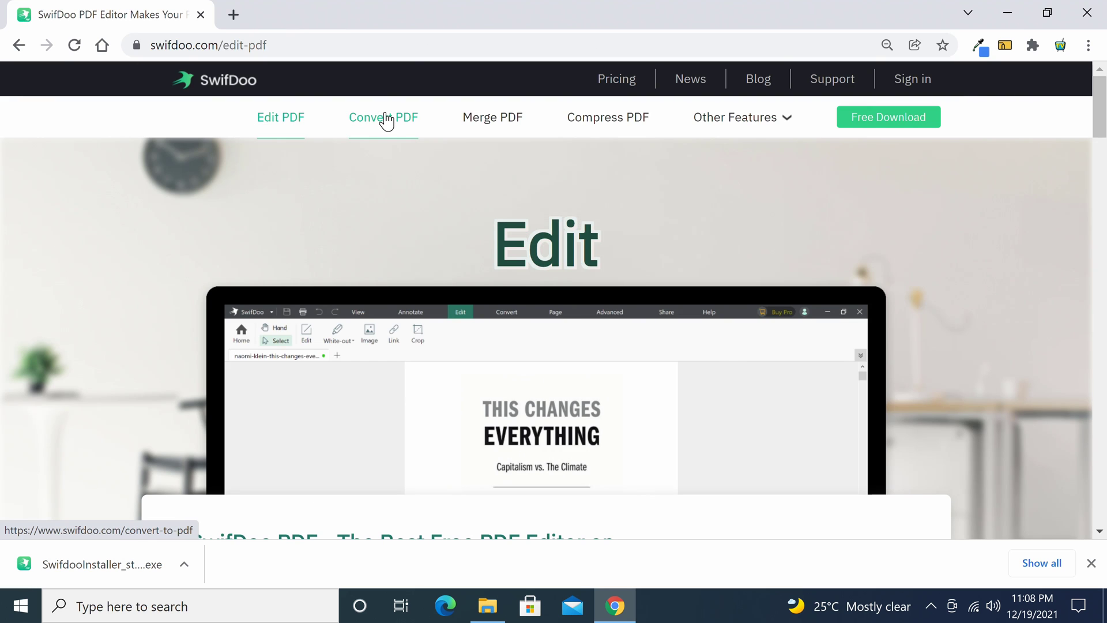
pyautogui.click(387, 121)
pyautogui.click(492, 122)
pyautogui.click(600, 119)
pyautogui.click(781, 124)
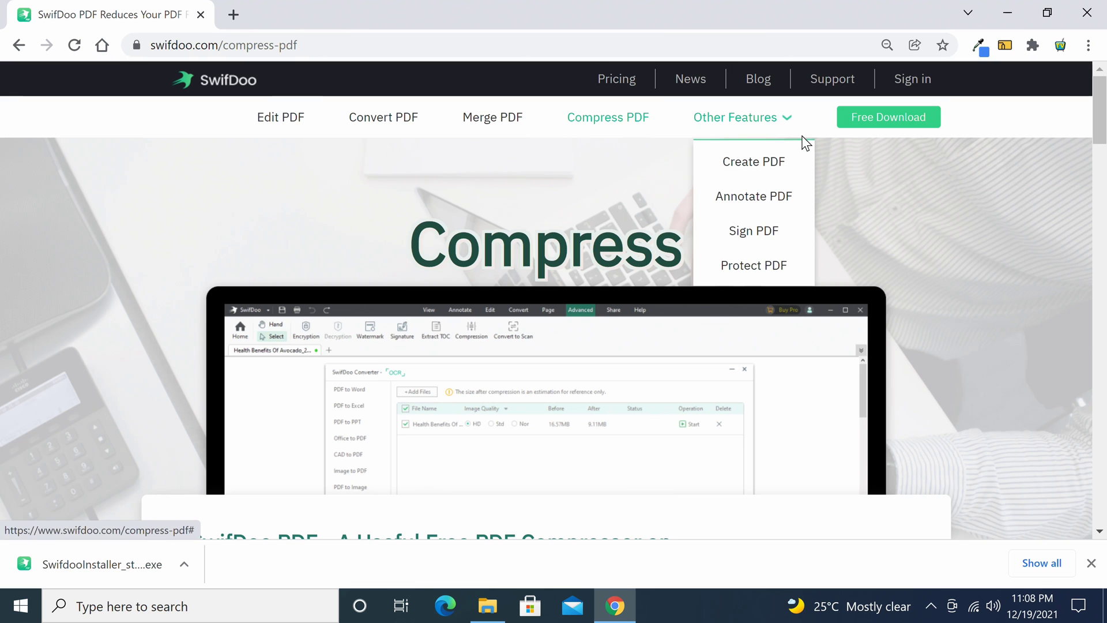
# Visit the News Center, the Blog and the Support Center, scrolling through the support page.
pyautogui.click(692, 81)
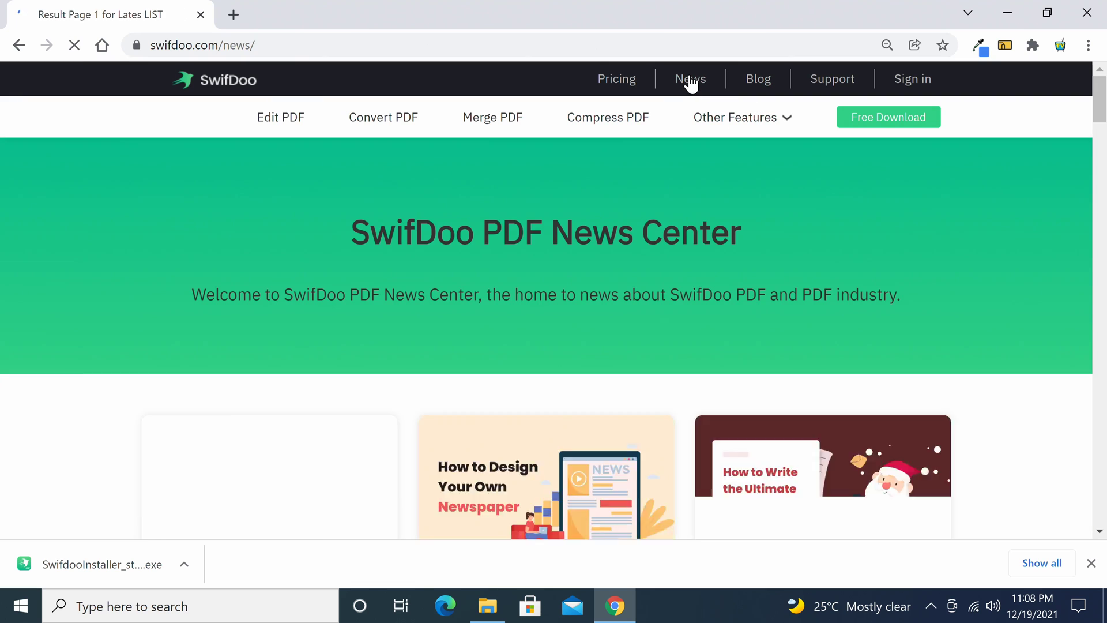
pyautogui.click(758, 81)
pyautogui.scroll(-3, 846, 203)
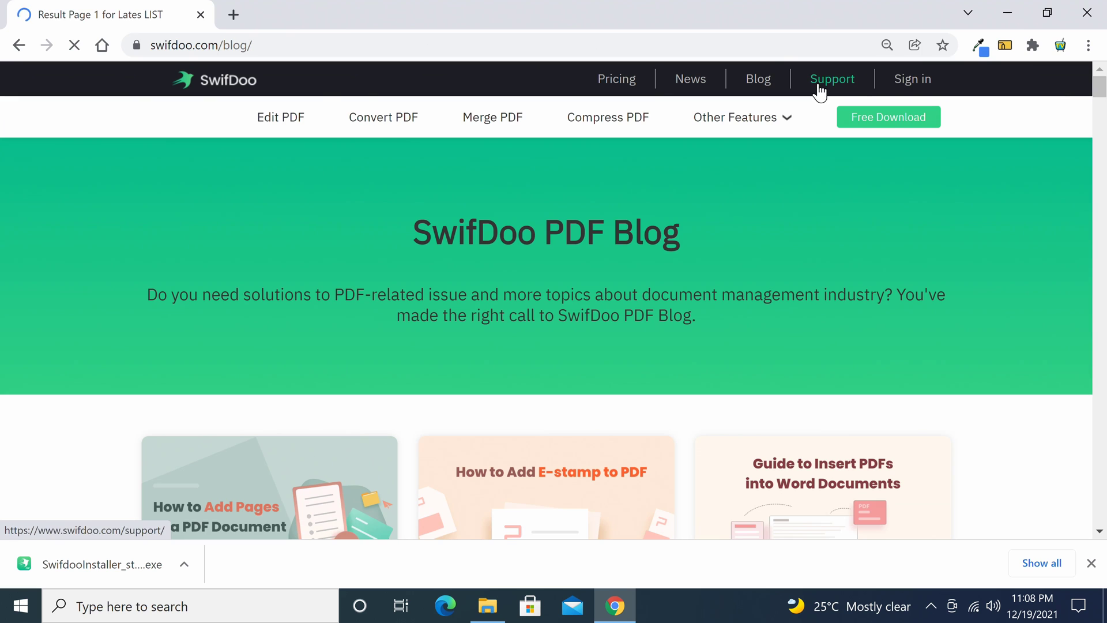
pyautogui.click(822, 91)
pyautogui.scroll(-3, 867, 323)
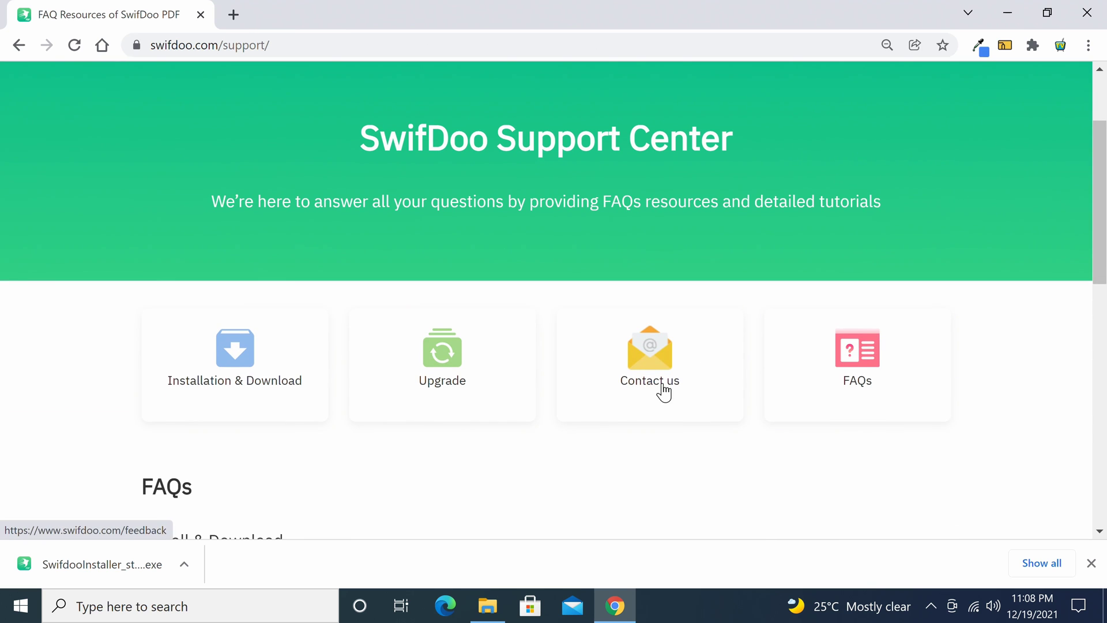
pyautogui.scroll(-4, 505, 464)
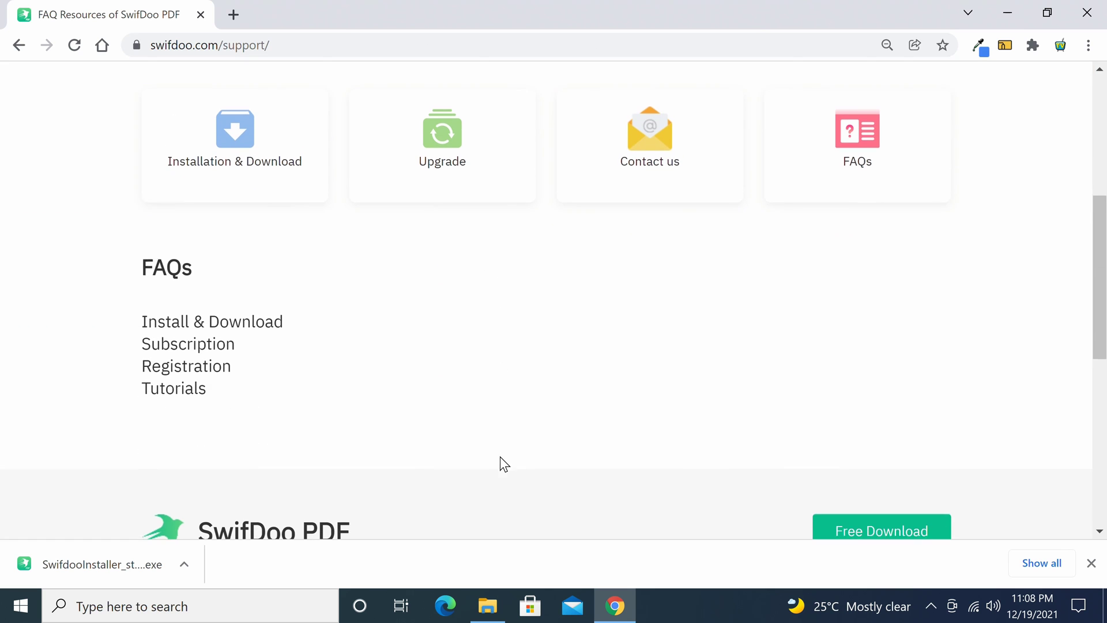
pyautogui.scroll(6, 500, 456)
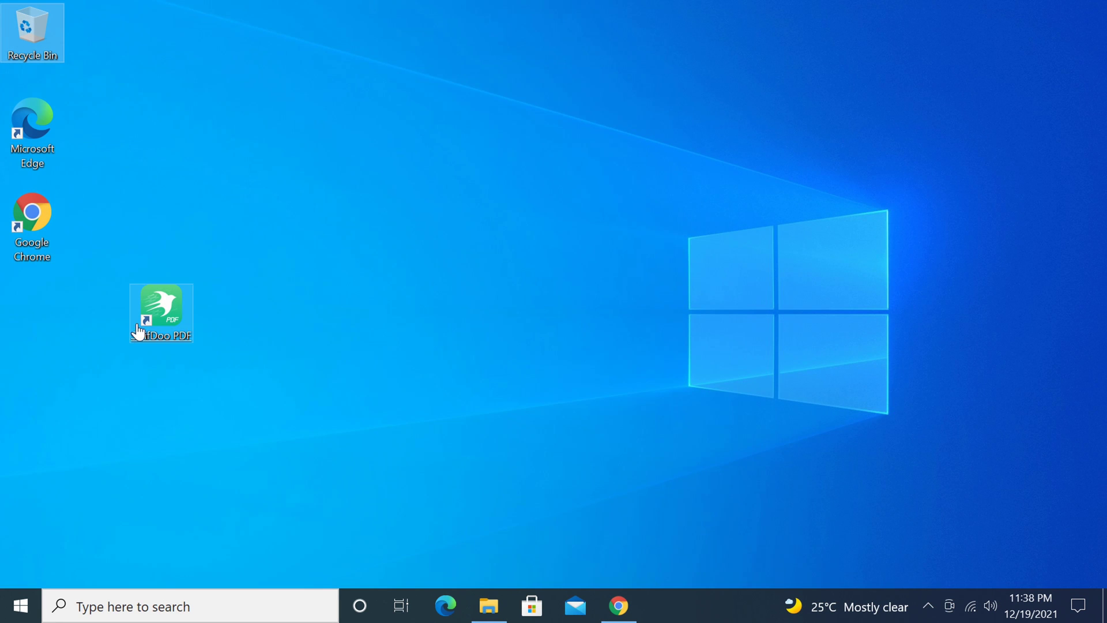
# Launch SwifDoo PDF, sign in with the account e-mail and password, and view the account details.
pyautogui.doubleClick(145, 310)
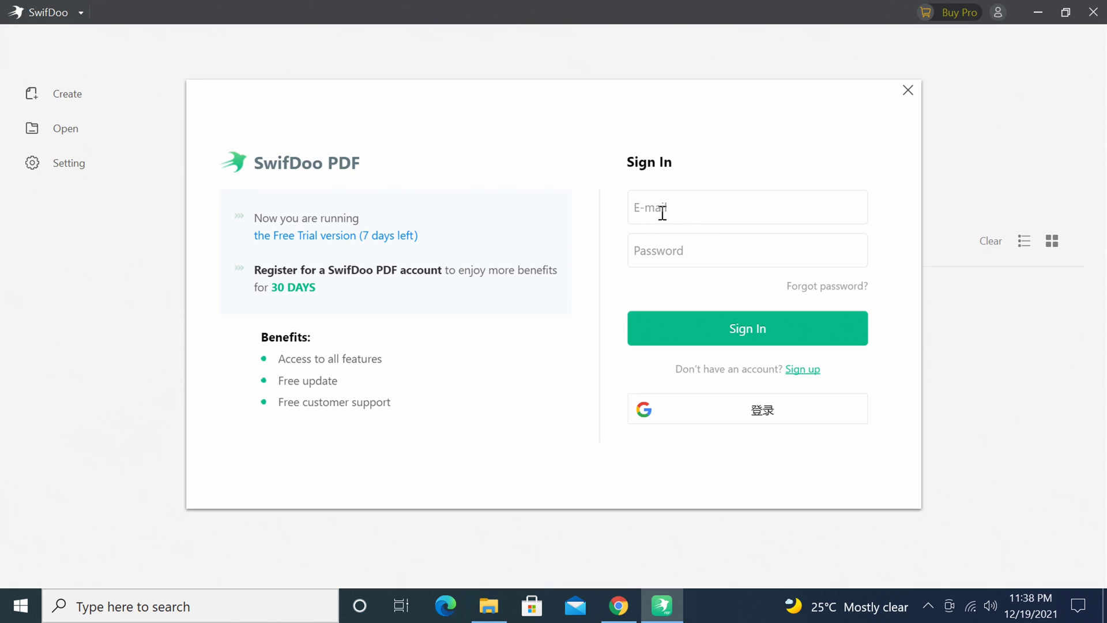
pyautogui.click(662, 212)
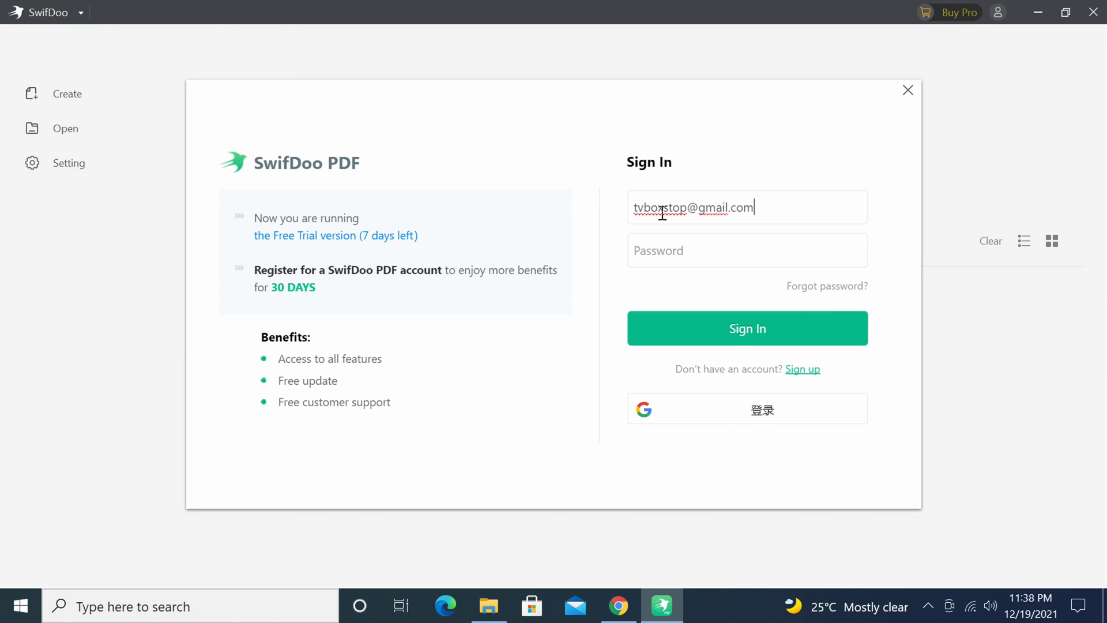
pyautogui.click(686, 246)
pyautogui.hotkey('ctrl', 'v')
pyautogui.click(734, 329)
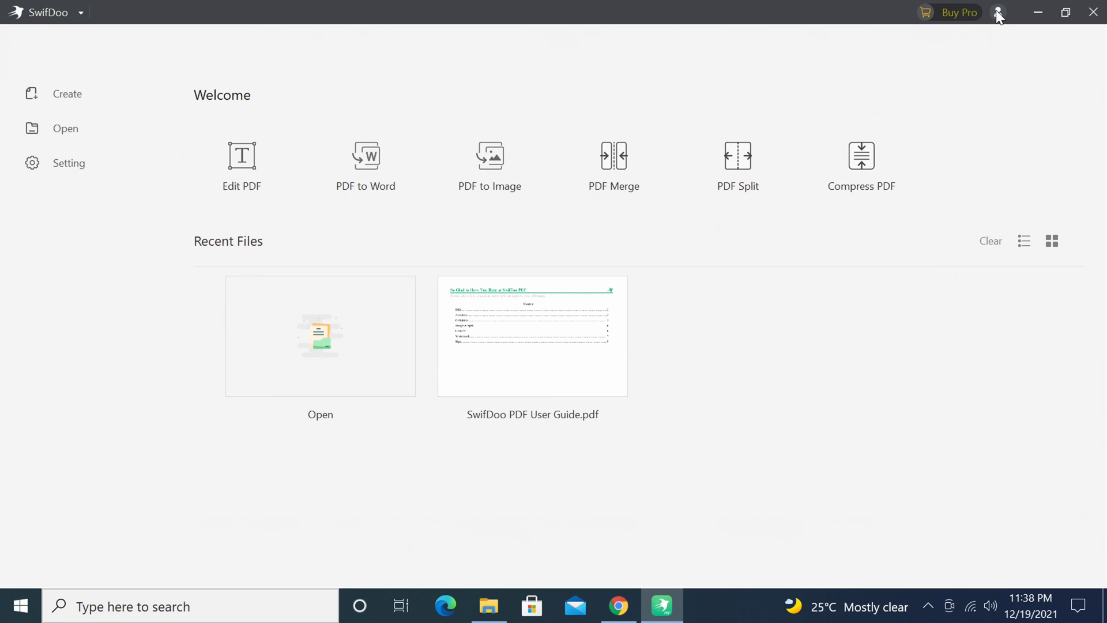
pyautogui.click(998, 12)
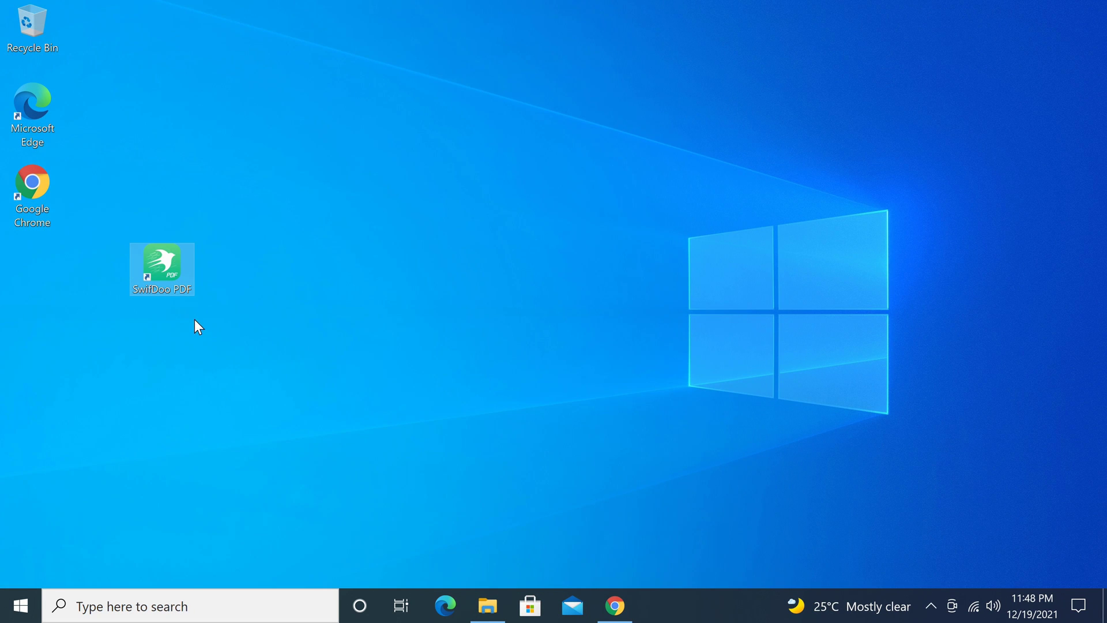
# Relaunch SwifDoo PDF, look through the main menu, and cancel choosing a file for Edit PDF.
pyautogui.doubleClick(165, 279)
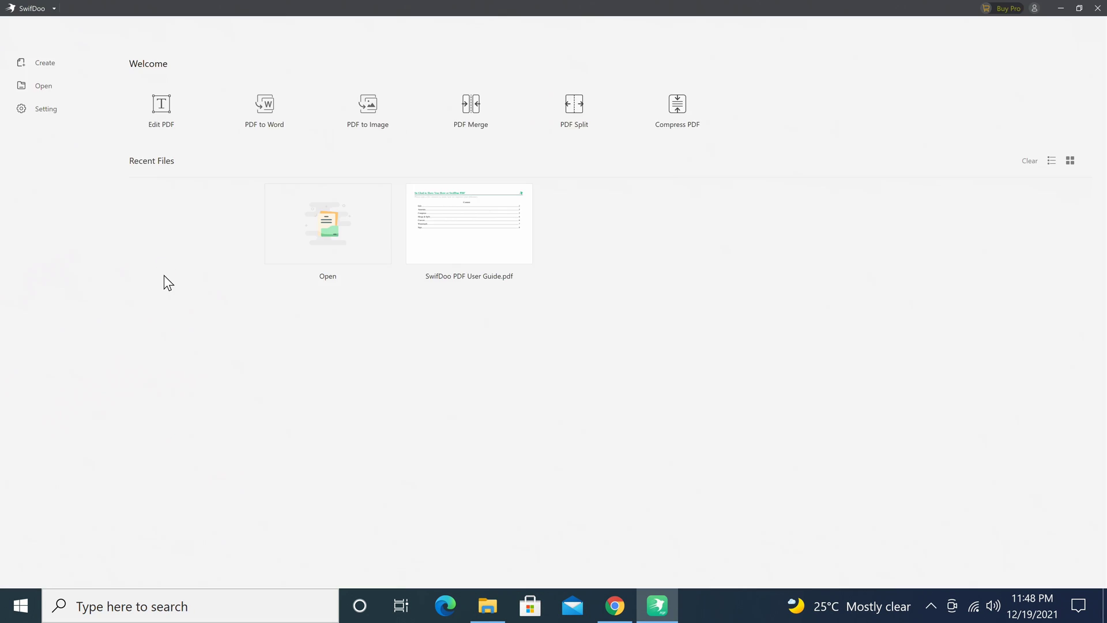
pyautogui.click(50, 7)
pyautogui.moveTo(81, 169)
pyautogui.click(208, 443)
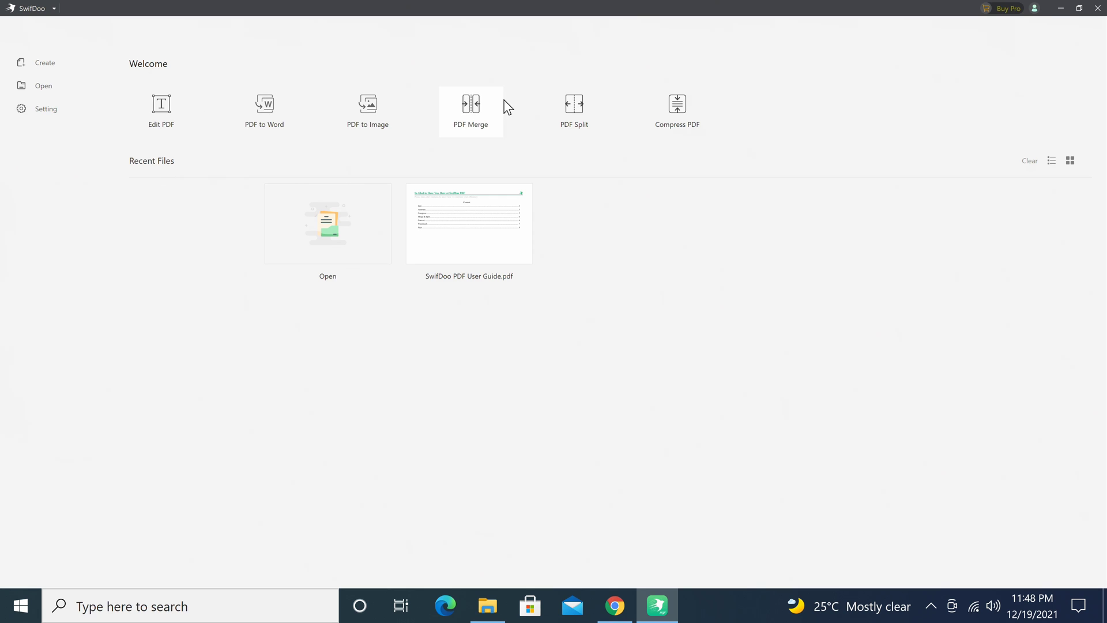
pyautogui.click(153, 136)
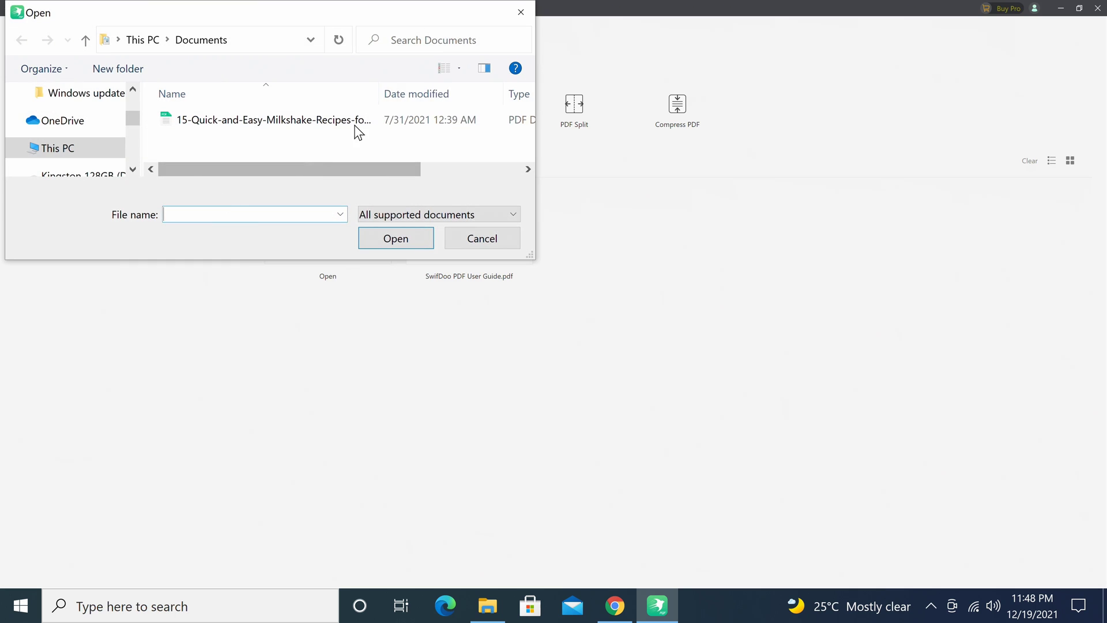
pyautogui.click(519, 14)
# Preview the PDF to Word, PDF to Image, Merge, Split and Compress converter tools, then close the converter.
pyautogui.click(272, 112)
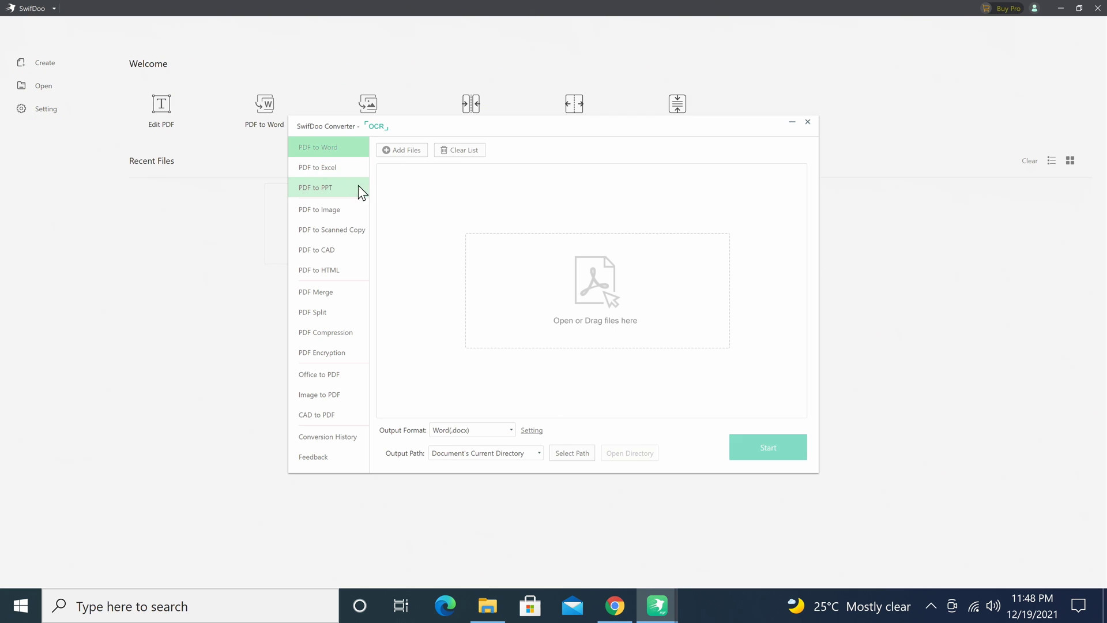
pyautogui.moveTo(396, 136); pyautogui.dragTo(363, 257)
pyautogui.click(354, 114)
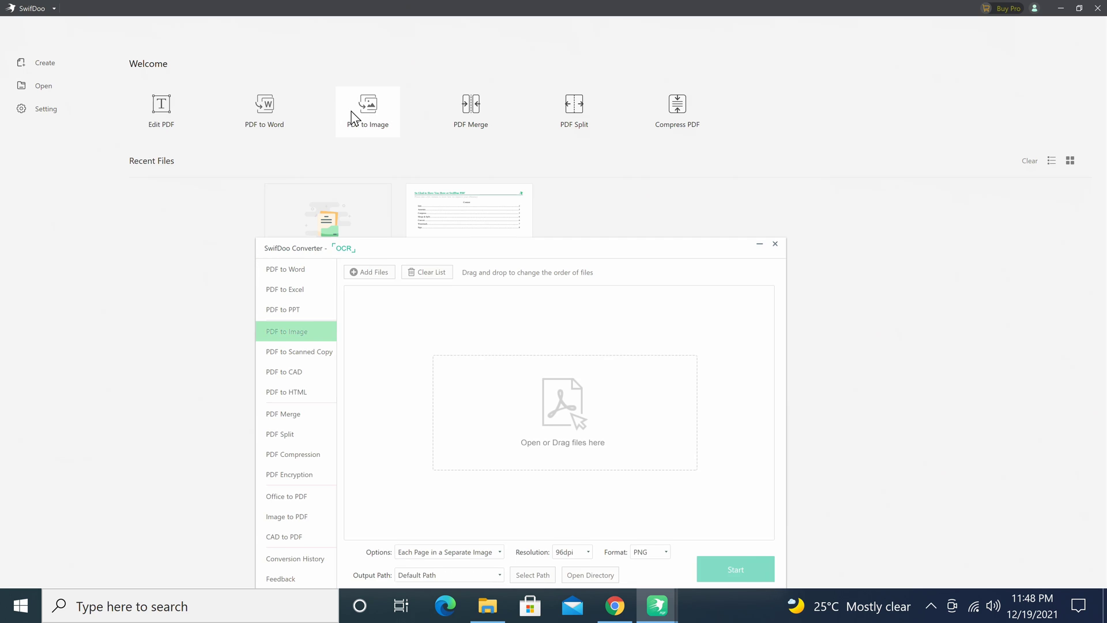
pyautogui.click(477, 117)
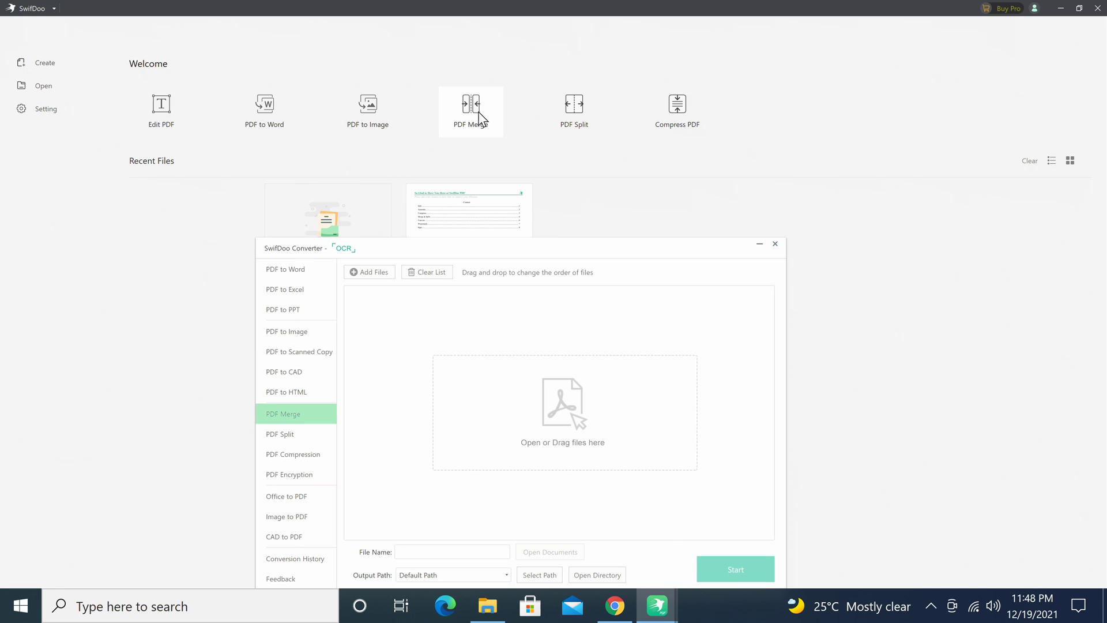
pyautogui.click(559, 110)
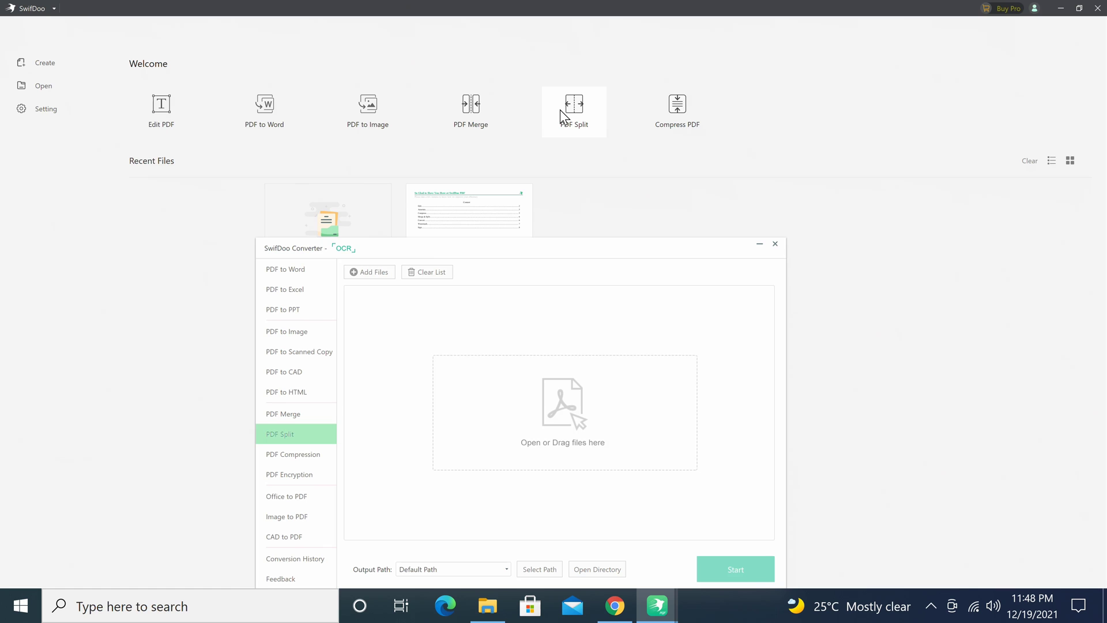
pyautogui.click(664, 112)
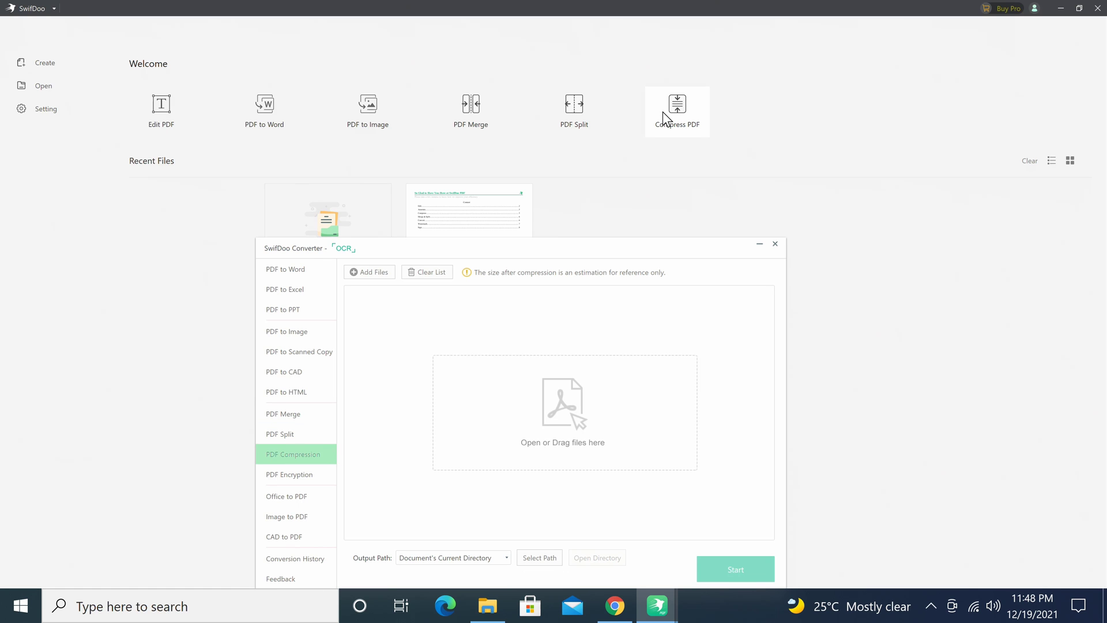
pyautogui.click(777, 243)
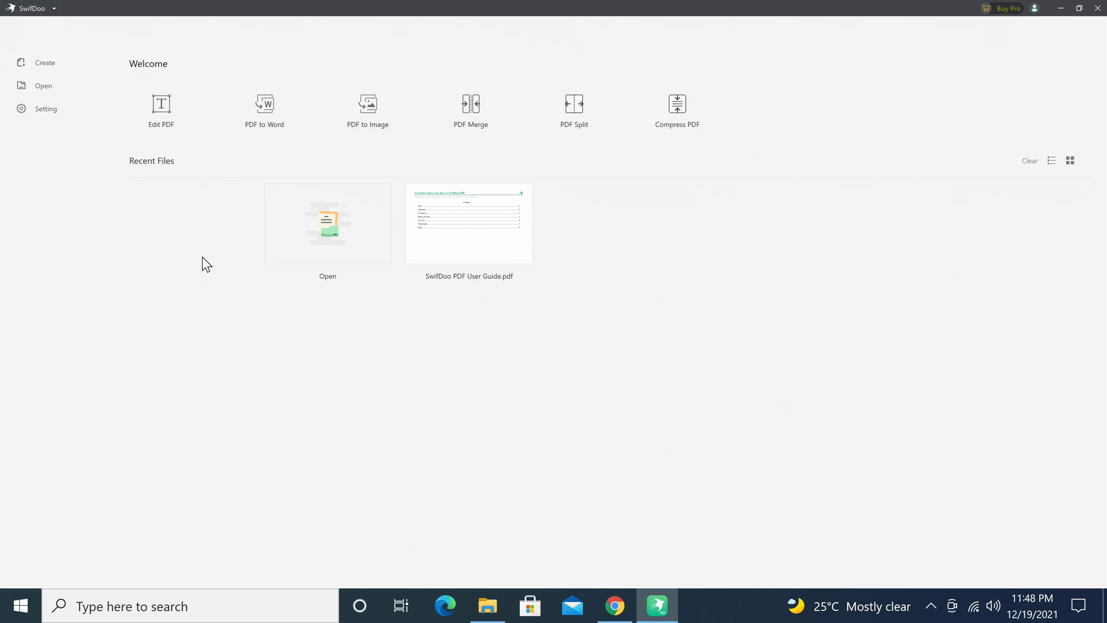
# Create a blank PDF, go back to the Welcome screen, and view the General settings.
pyautogui.click(45, 64)
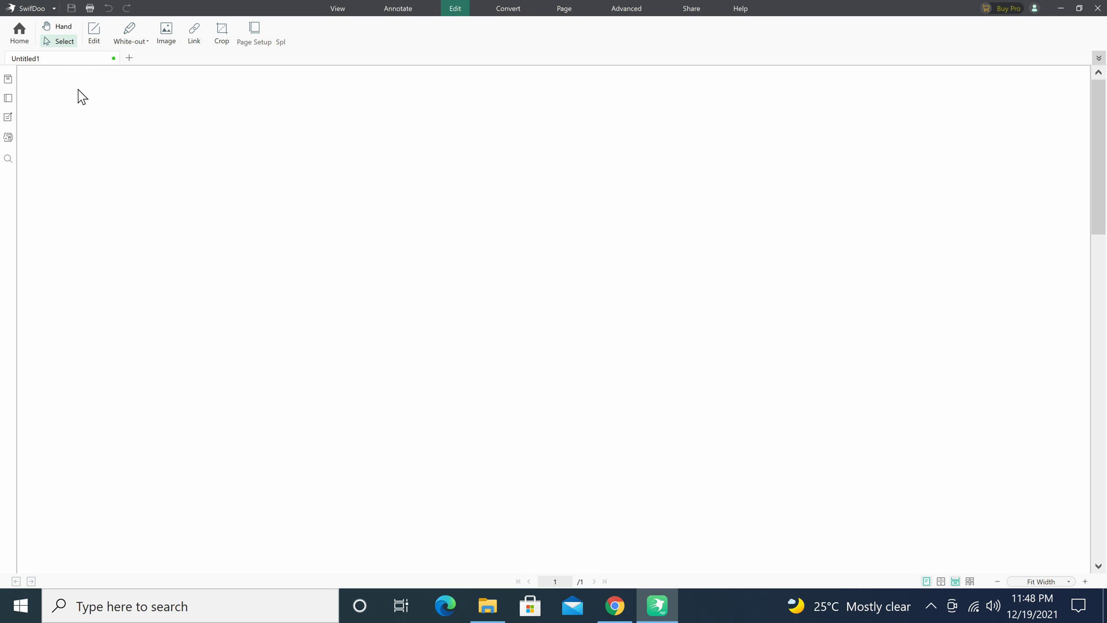
pyautogui.click(20, 32)
pyautogui.click(45, 110)
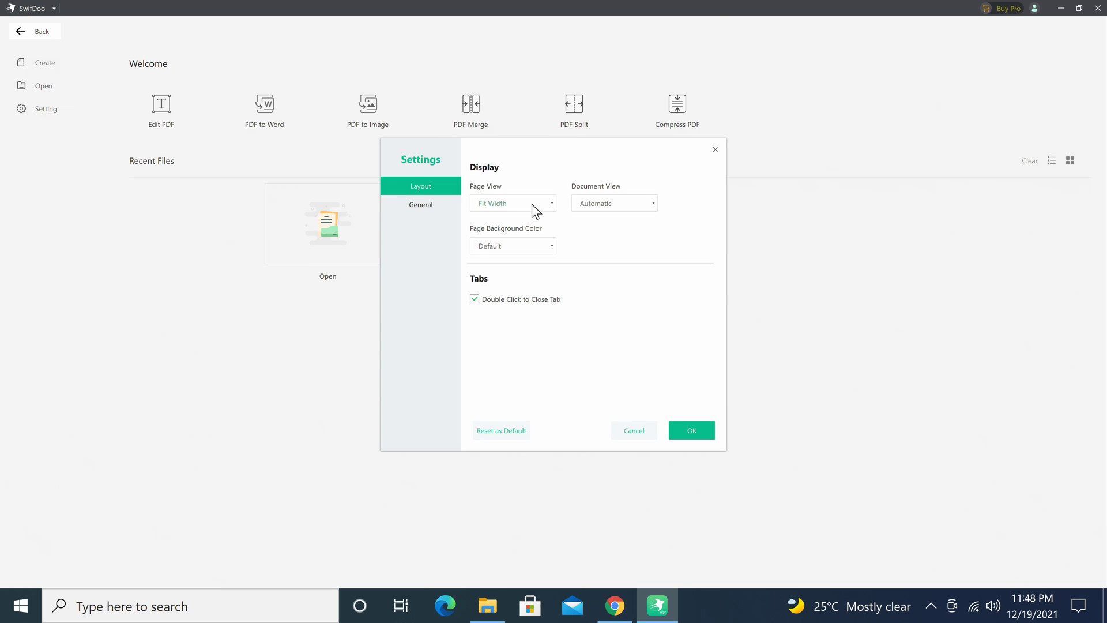
pyautogui.click(413, 200)
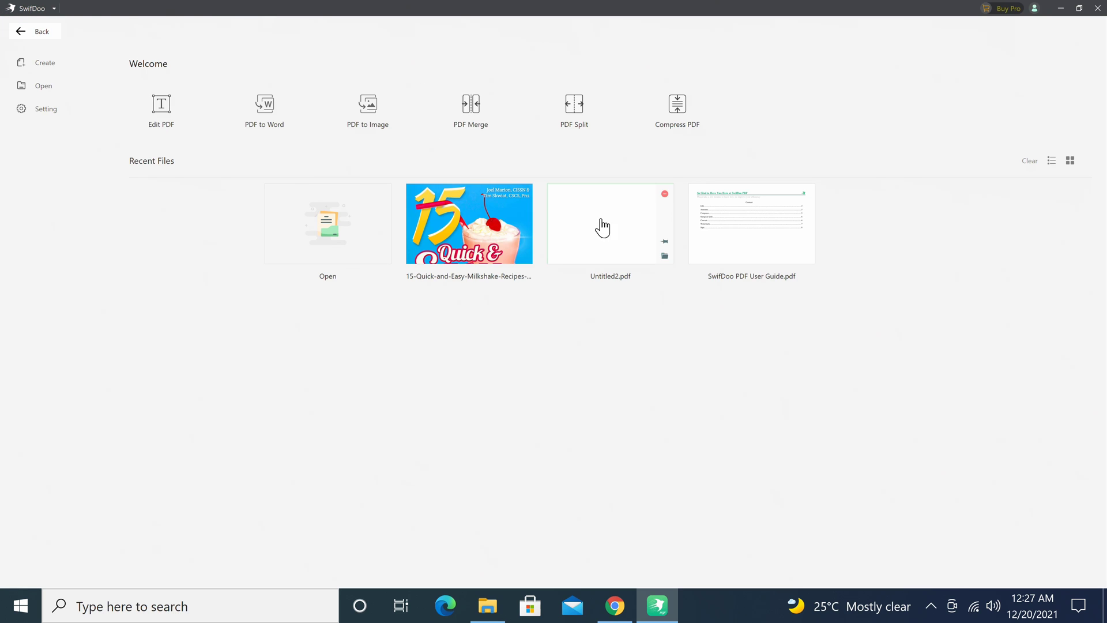
# Open Untitled2.pdf, then open the milkshake-recipe PDF and select the opening lines of page 2's intro.
pyautogui.click(615, 236)
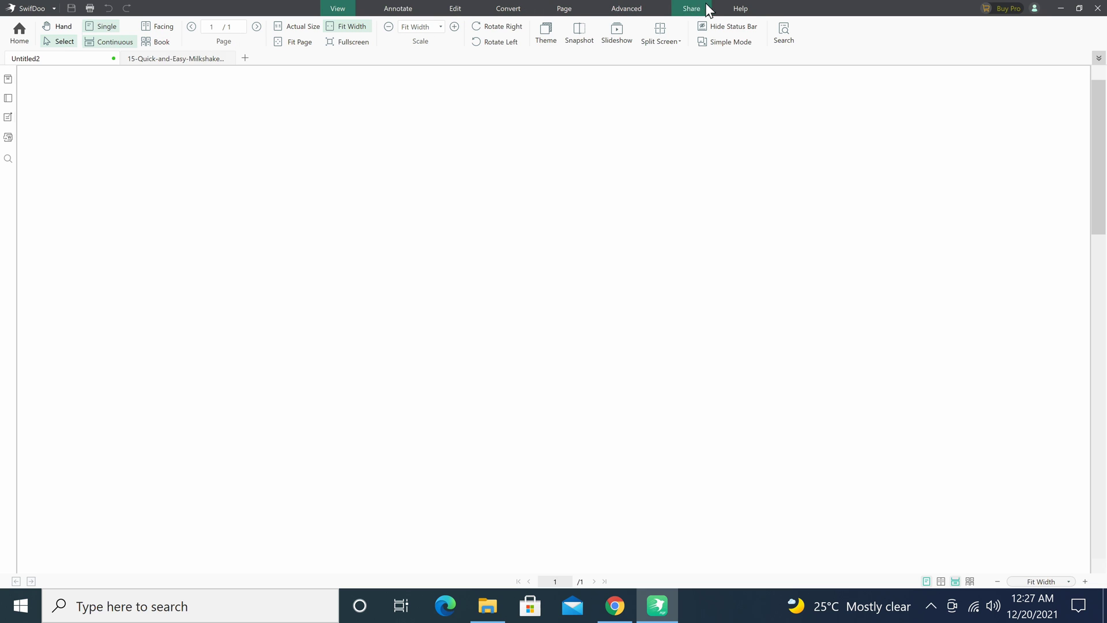
pyautogui.click(19, 33)
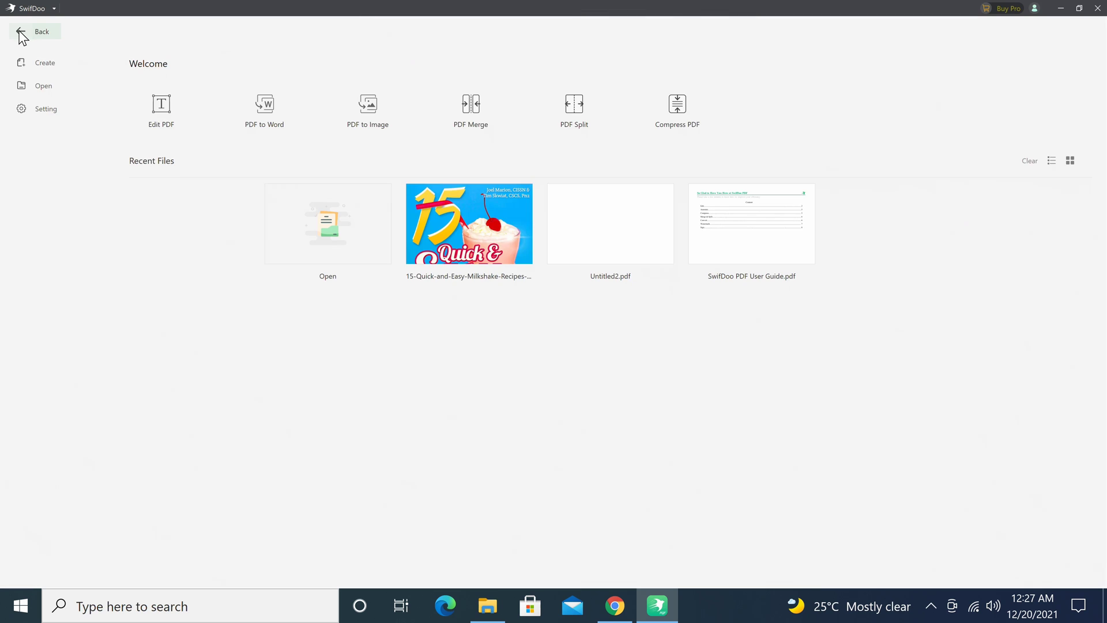
pyautogui.click(449, 224)
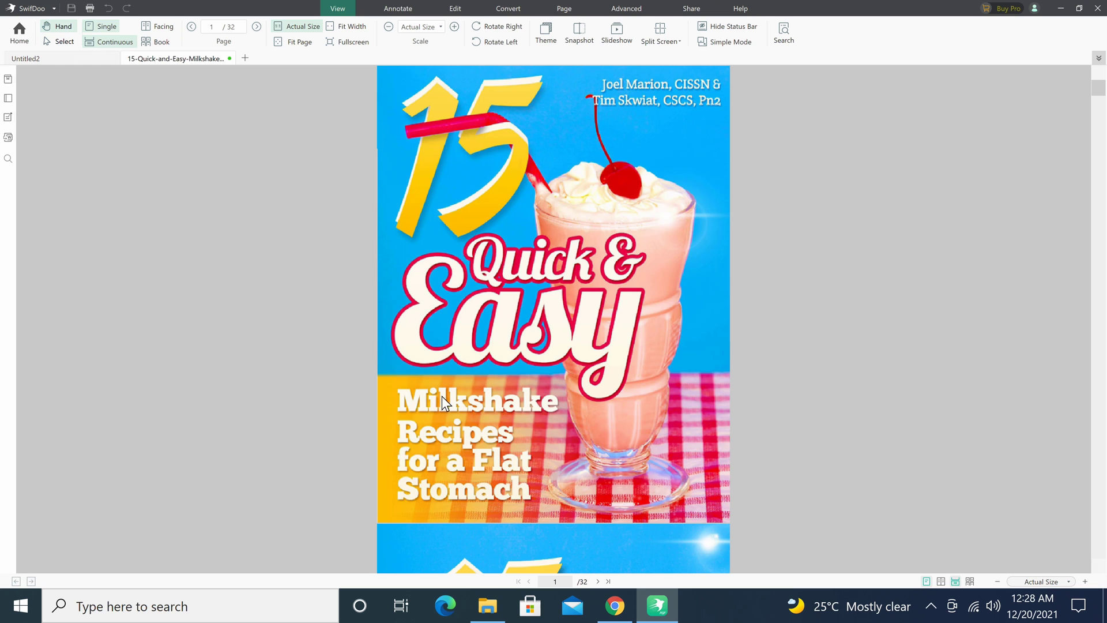
pyautogui.moveTo(445, 401); pyautogui.dragTo(406, 103)
pyautogui.moveTo(508, 453); pyautogui.dragTo(434, 111)
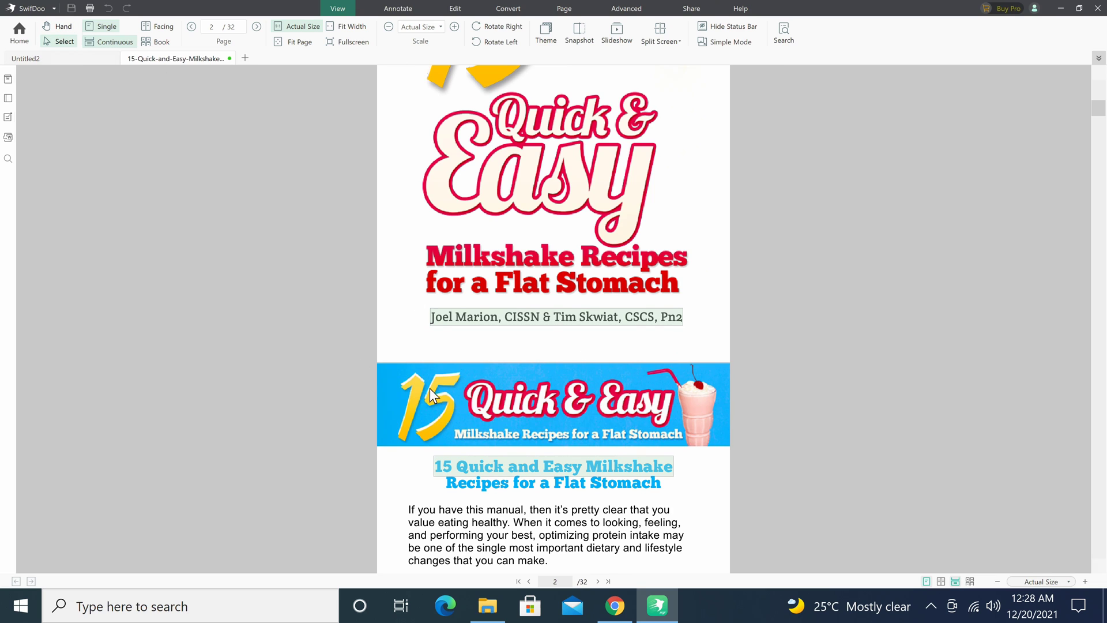
pyautogui.moveTo(410, 511); pyautogui.dragTo(621, 555)
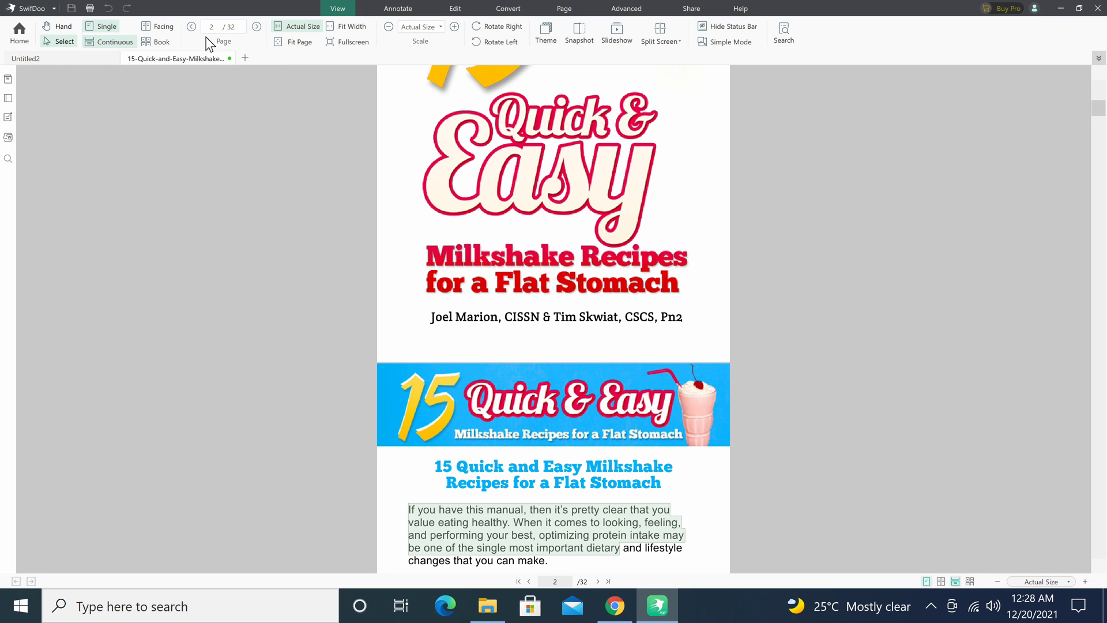
# Try Facing, Single, Fit Width and Fit Page views, ending at Actual Size.
pyautogui.click(165, 26)
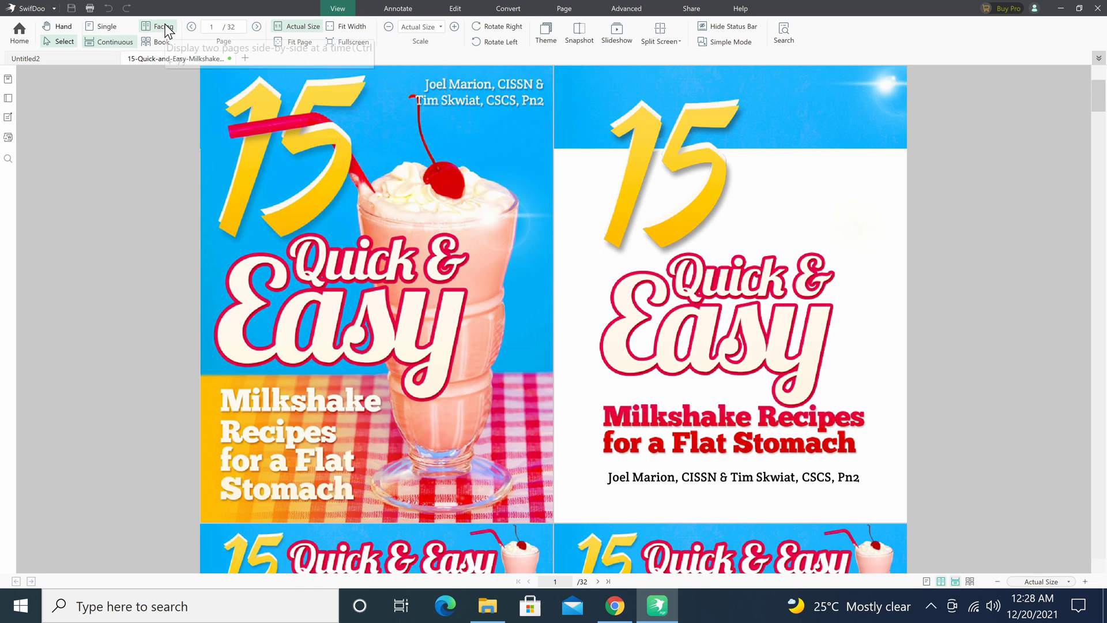
pyautogui.click(111, 25)
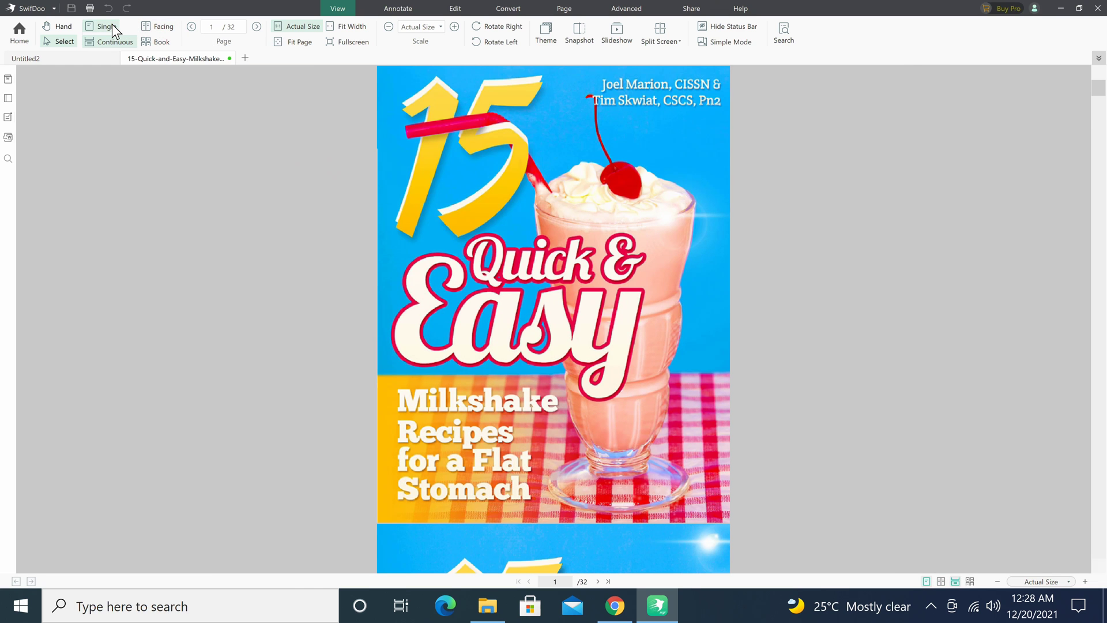
pyautogui.click(345, 32)
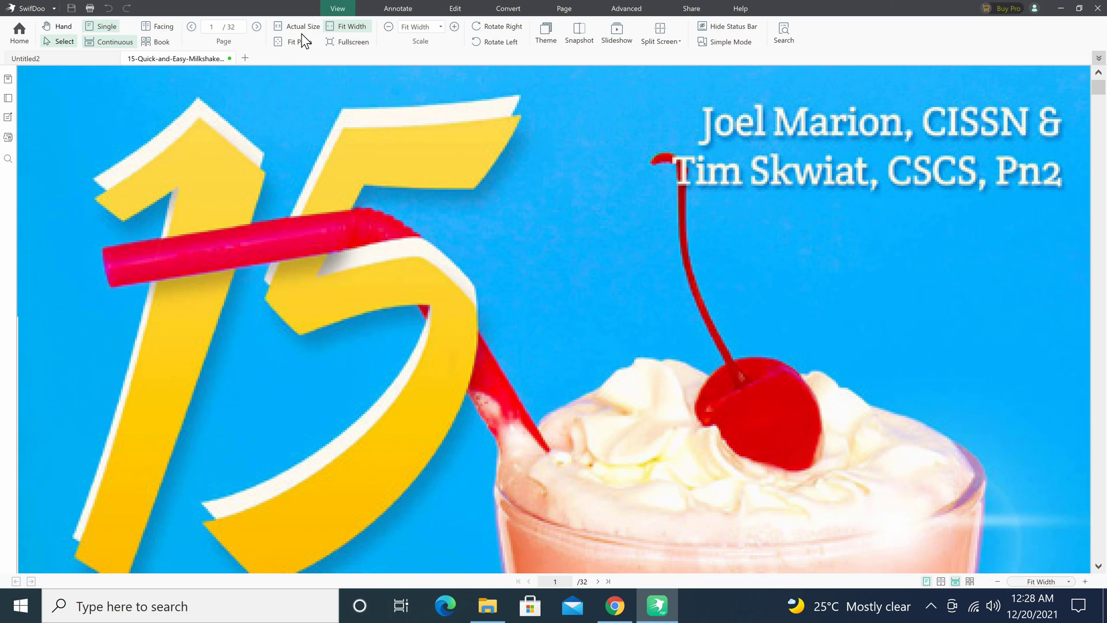
pyautogui.click(295, 41)
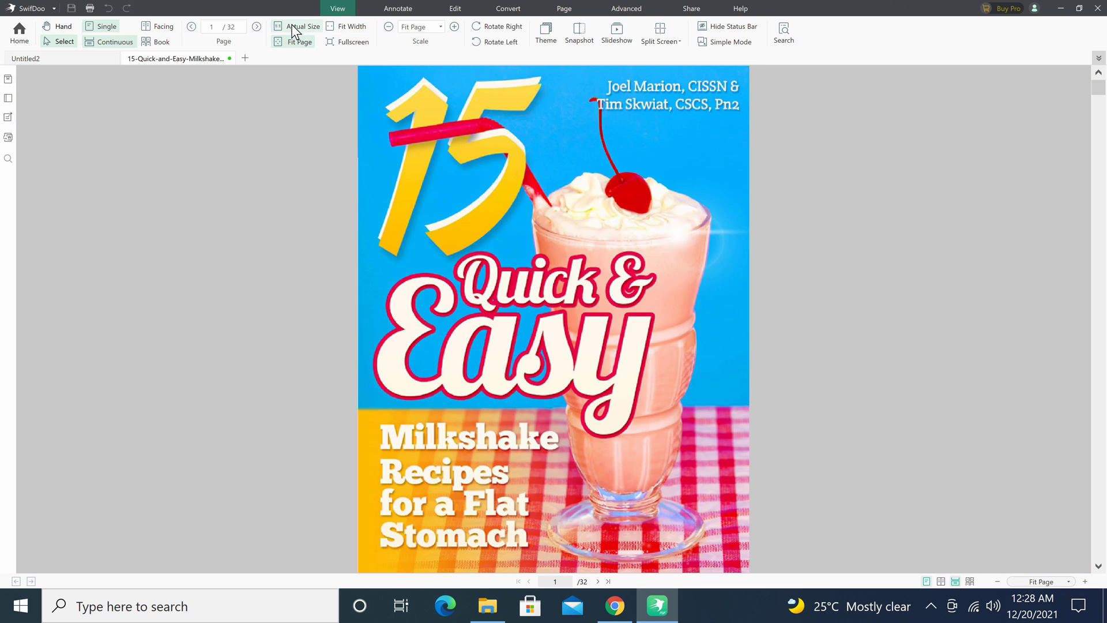
pyautogui.click(292, 23)
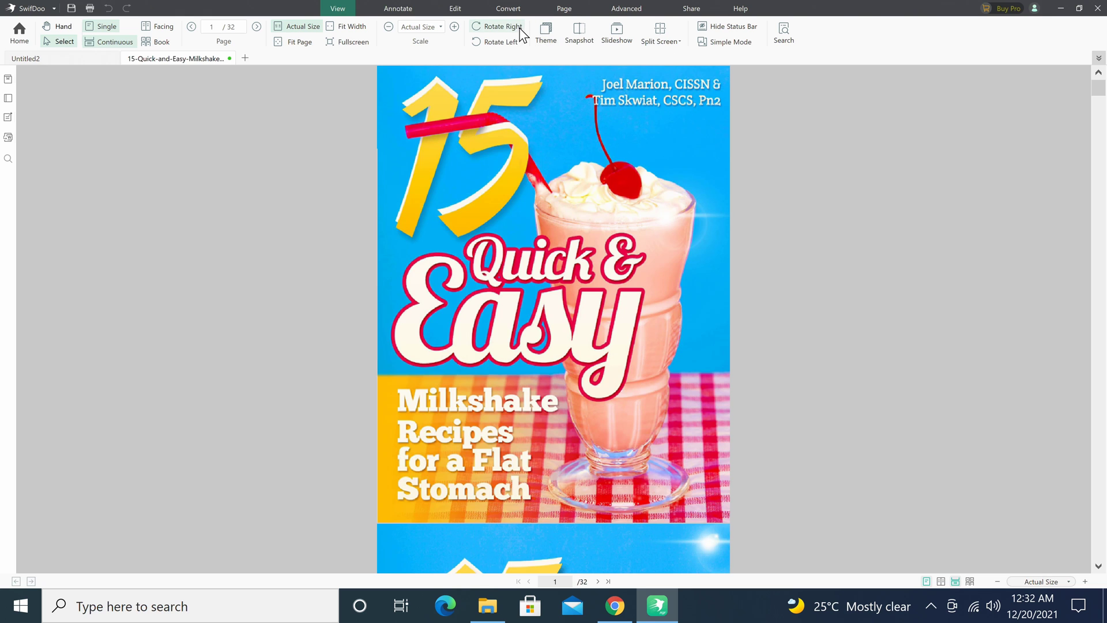
pyautogui.click(513, 26)
pyautogui.click(507, 42)
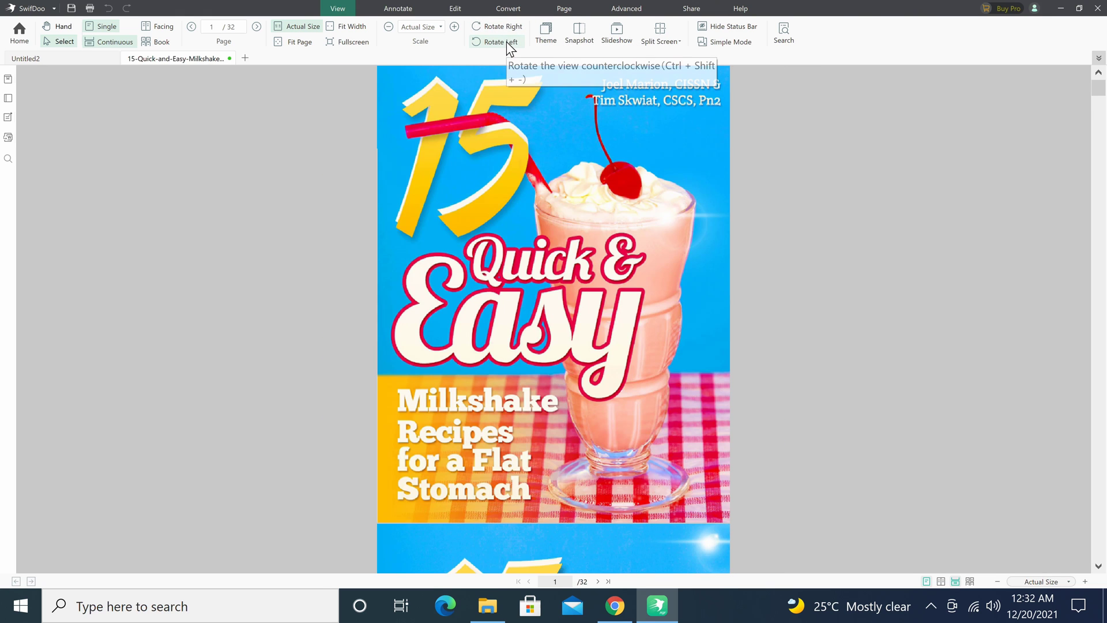
pyautogui.click(545, 34)
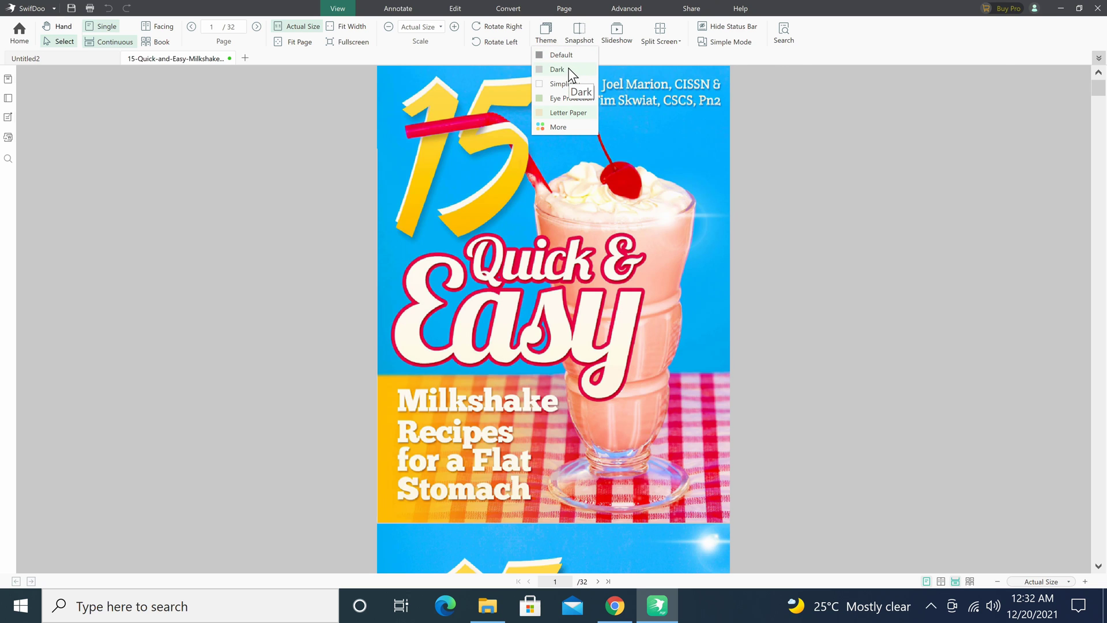
pyautogui.click(568, 69)
pyautogui.click(545, 33)
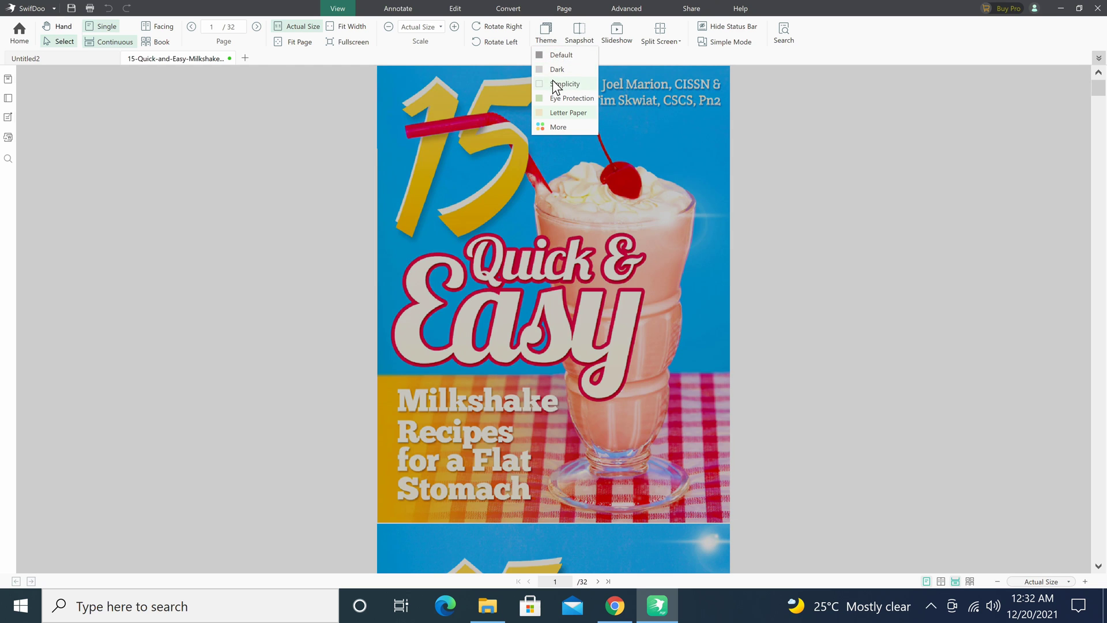
pyautogui.click(554, 84)
pyautogui.click(546, 41)
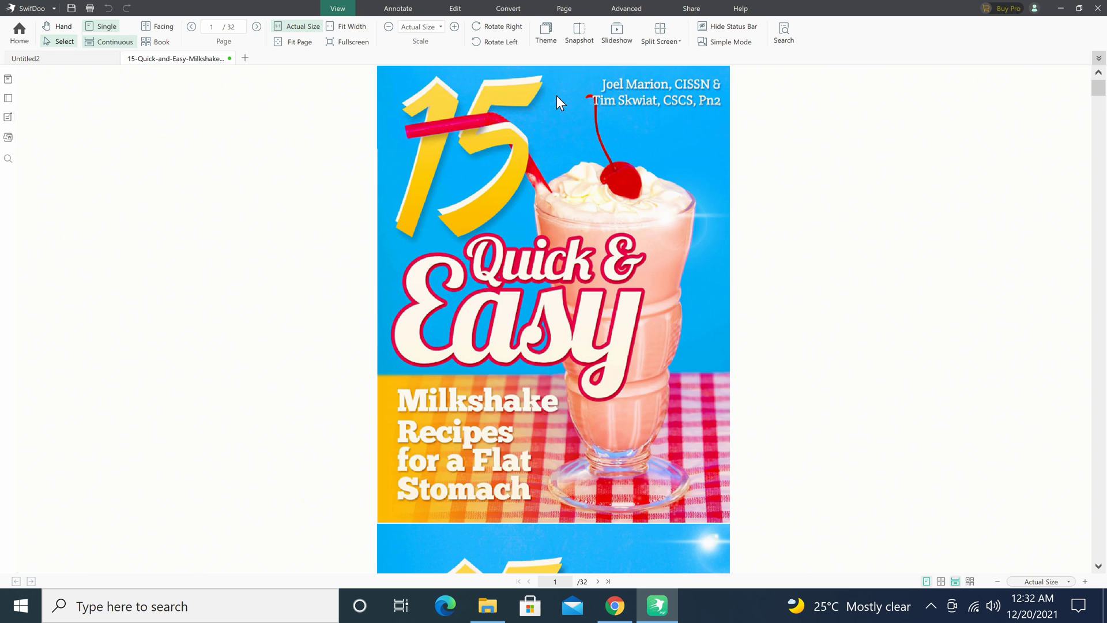
pyautogui.click(557, 96)
pyautogui.click(551, 44)
pyautogui.click(555, 110)
pyautogui.click(547, 40)
pyautogui.click(549, 54)
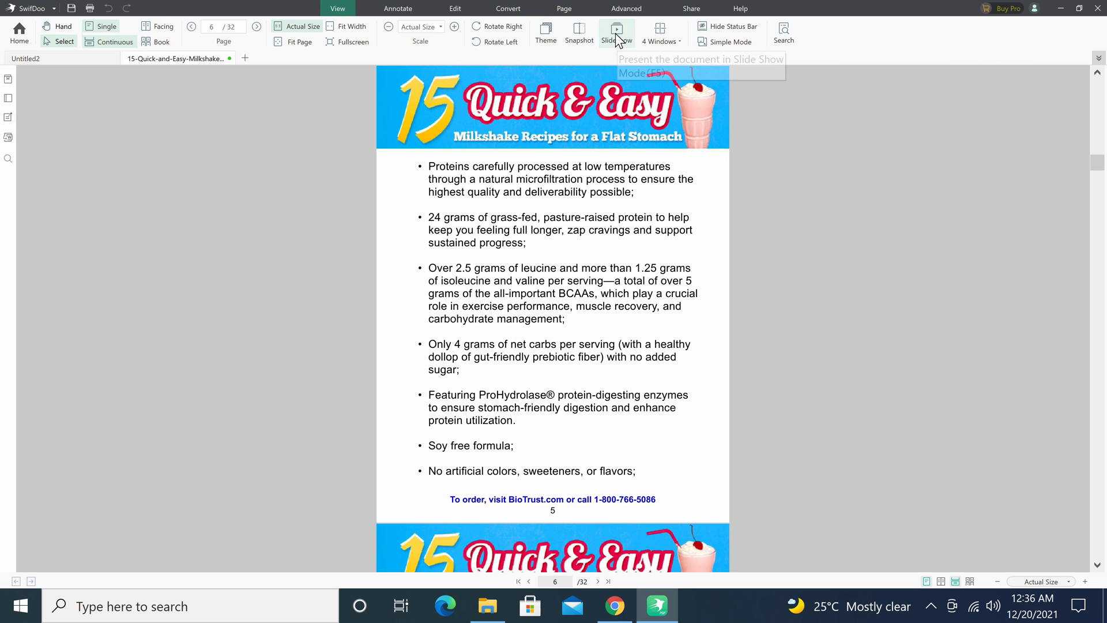
pyautogui.click(618, 38)
pyautogui.scroll(-4, 828, 203)
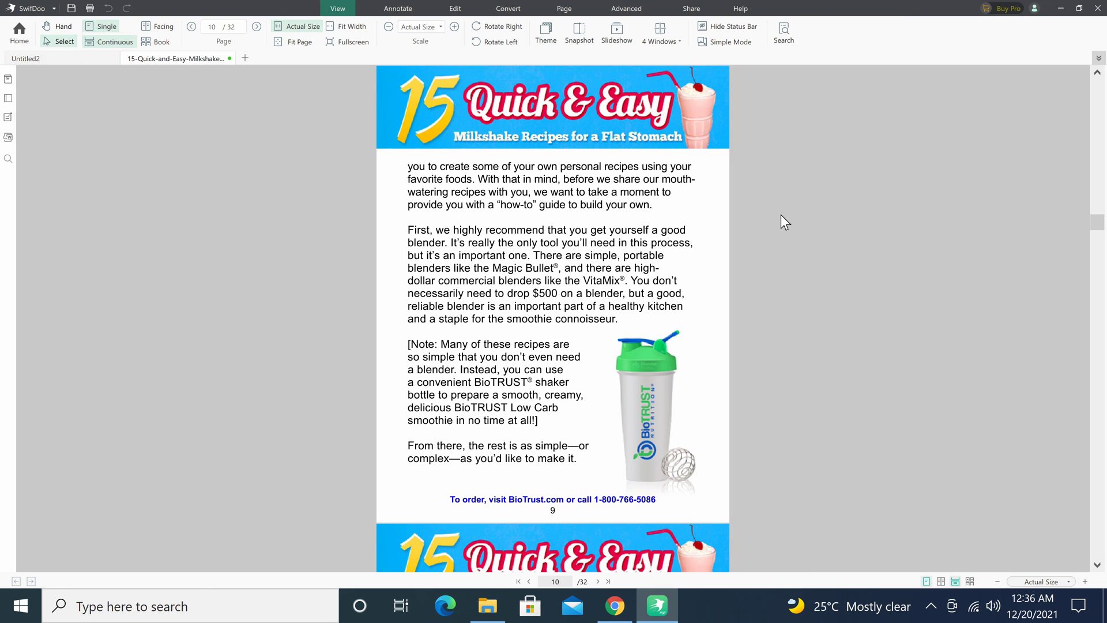
pyautogui.click(681, 36)
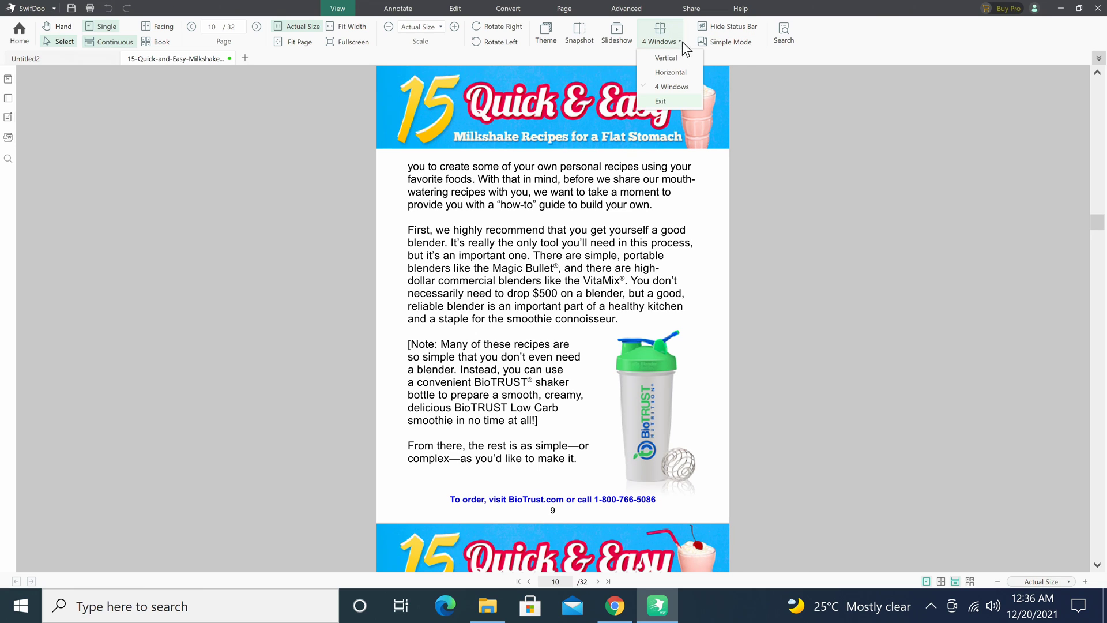
pyautogui.click(672, 88)
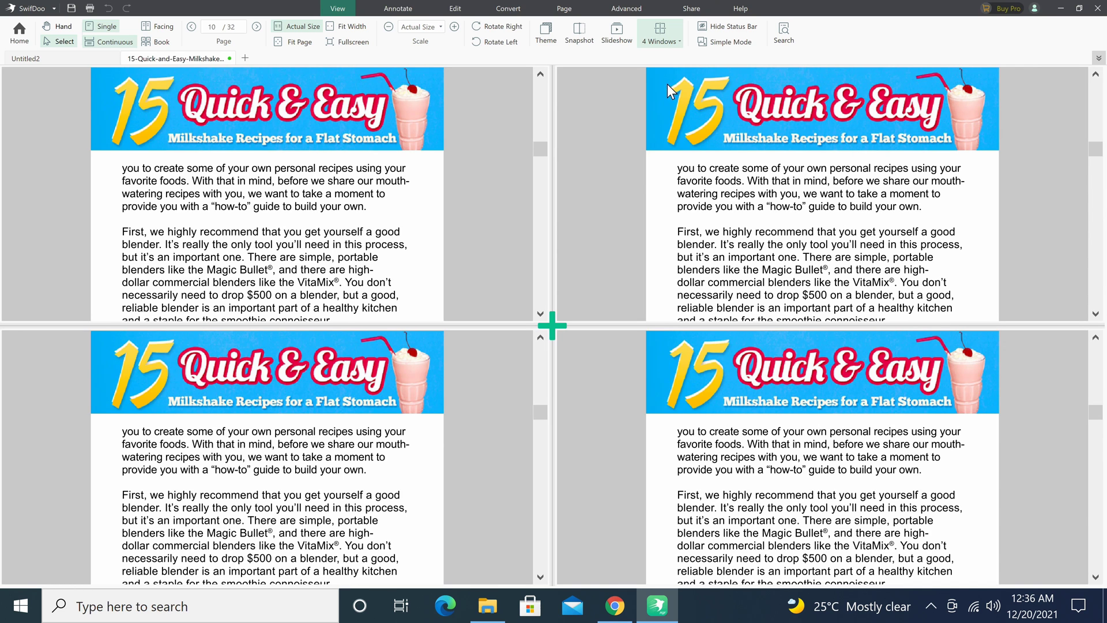
pyautogui.click(660, 36)
pyautogui.click(667, 100)
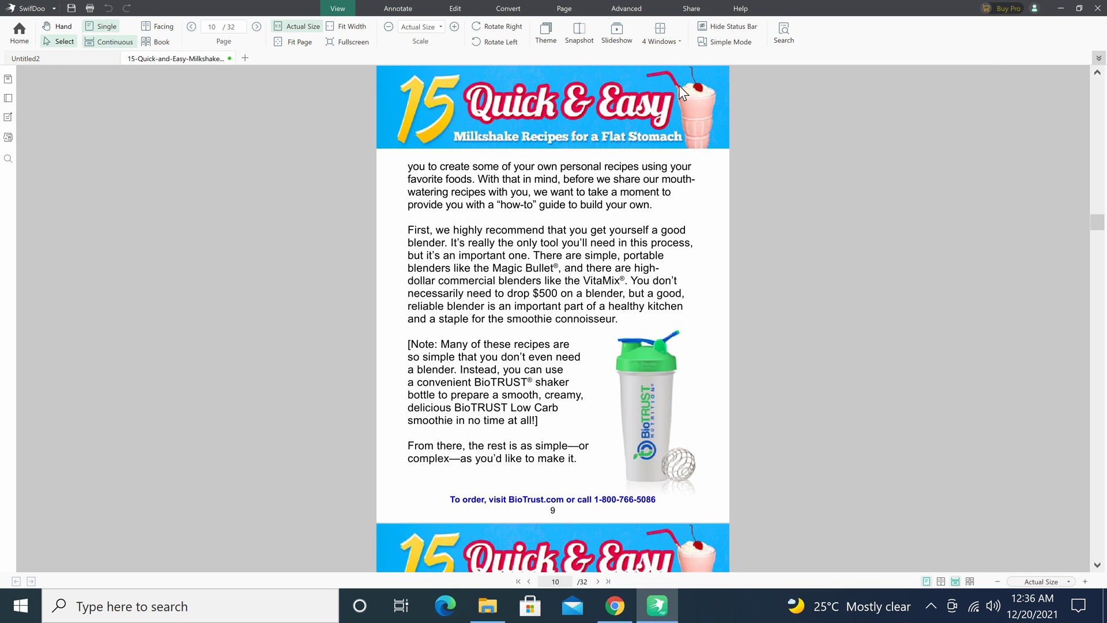
pyautogui.click(727, 28)
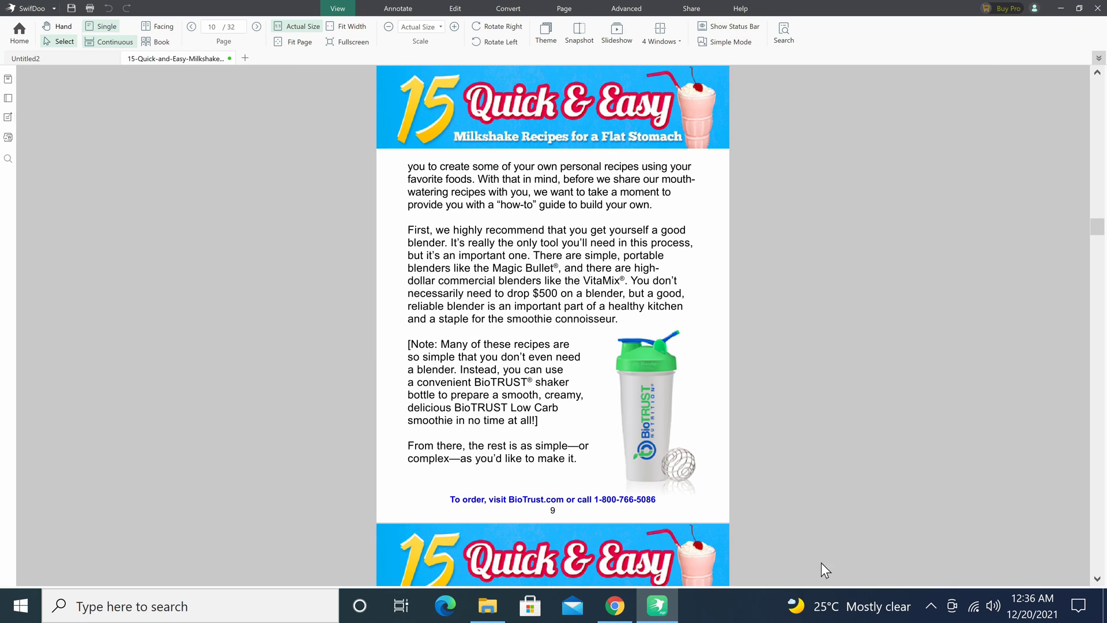
pyautogui.click(728, 27)
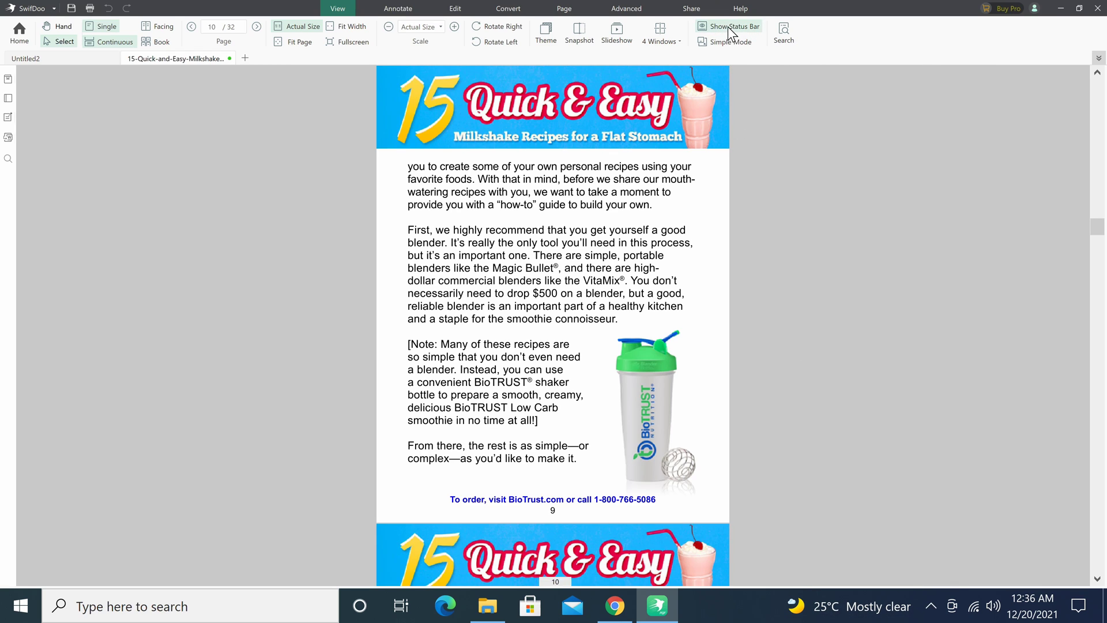
pyautogui.click(788, 32)
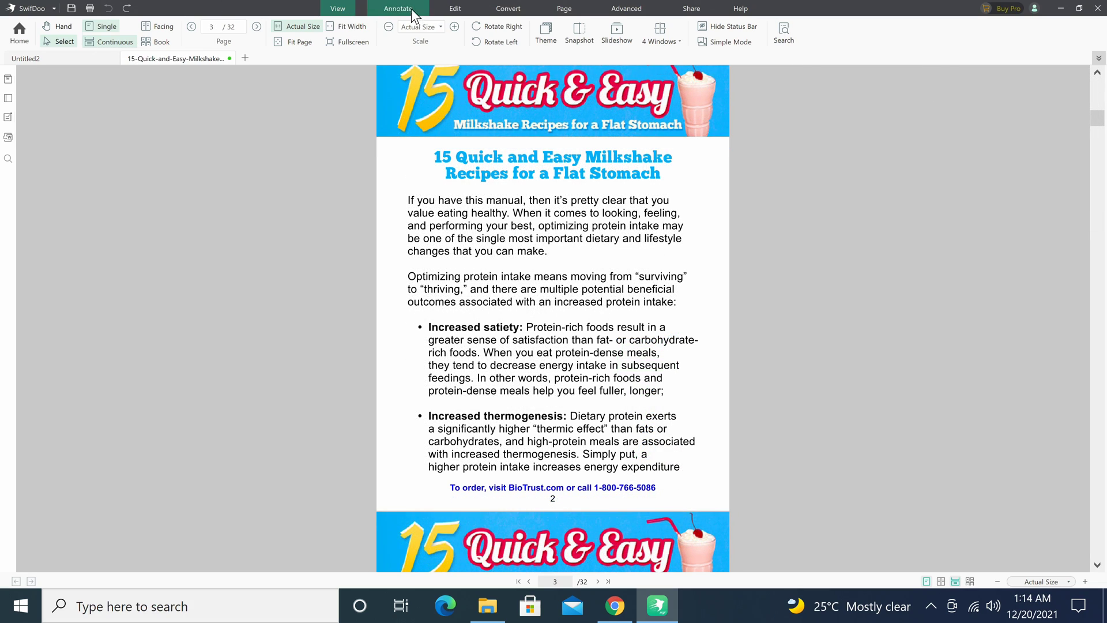
# Highlight the intro's first sentence in green with the Annotate highlighter.
pyautogui.click(404, 9)
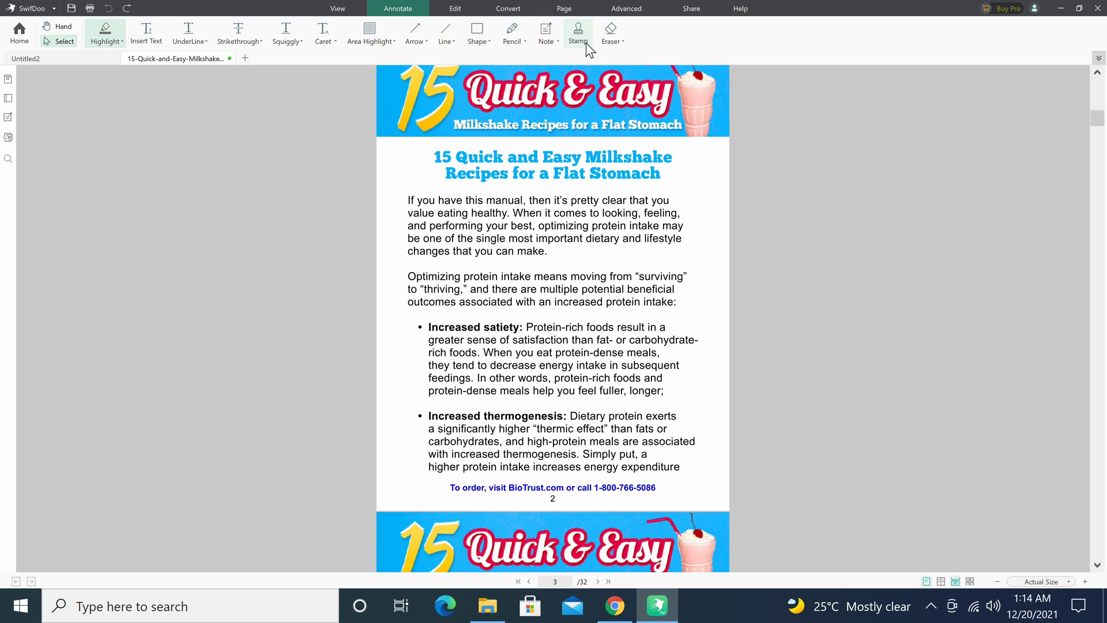
pyautogui.click(122, 46)
pyautogui.click(96, 31)
pyautogui.moveTo(409, 200); pyautogui.dragTo(595, 230)
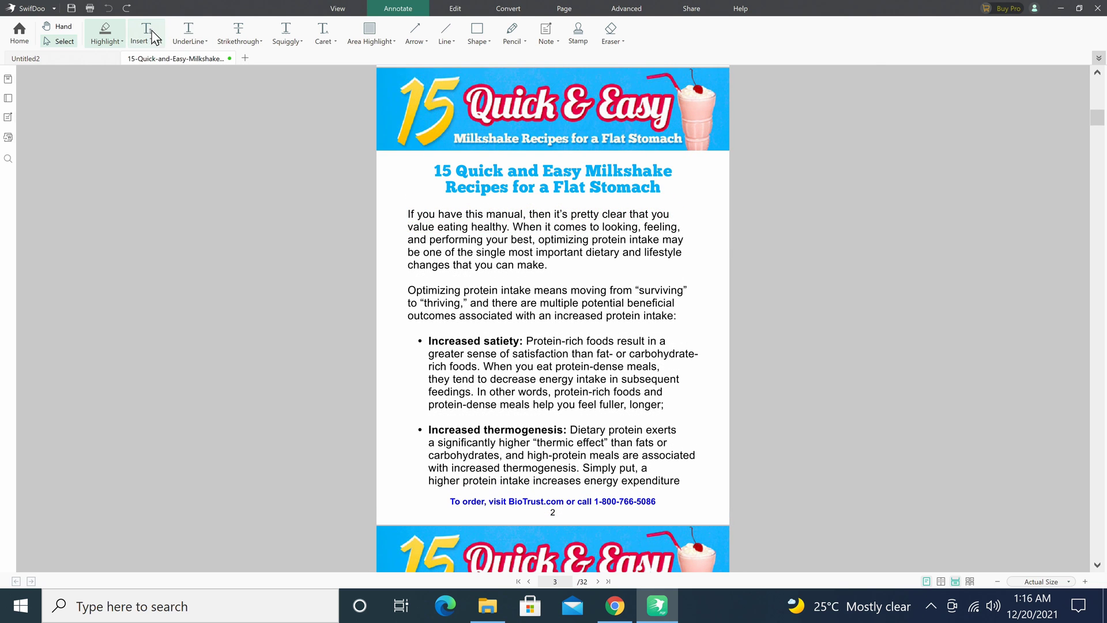
# Add the text 'Special note' after the intro paragraph, coloured dark blue.
pyautogui.click(149, 36)
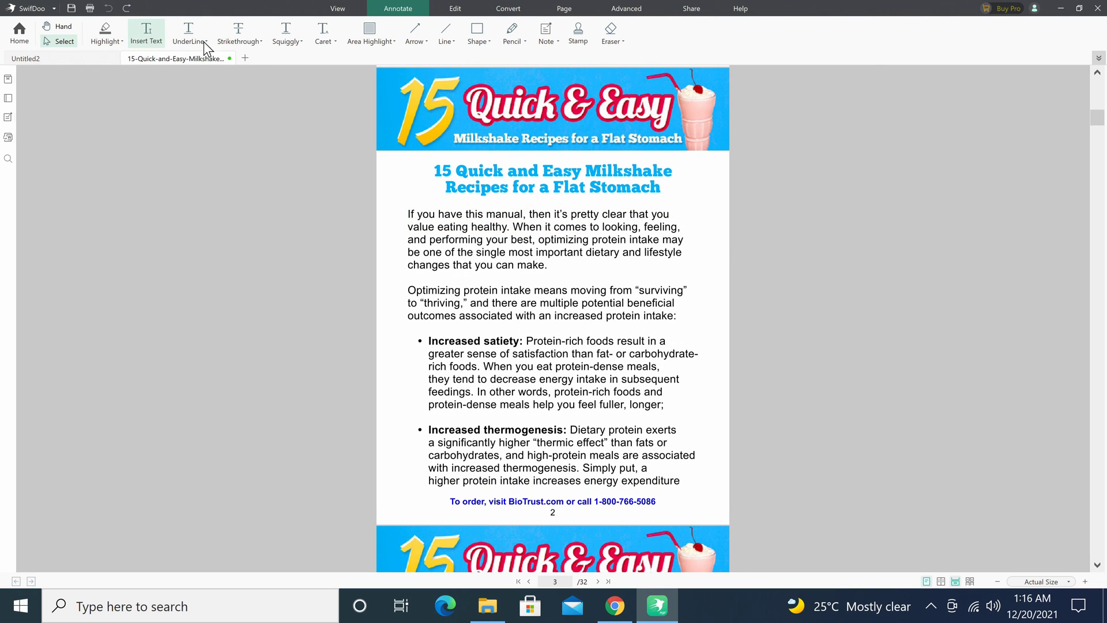
pyautogui.click(562, 260)
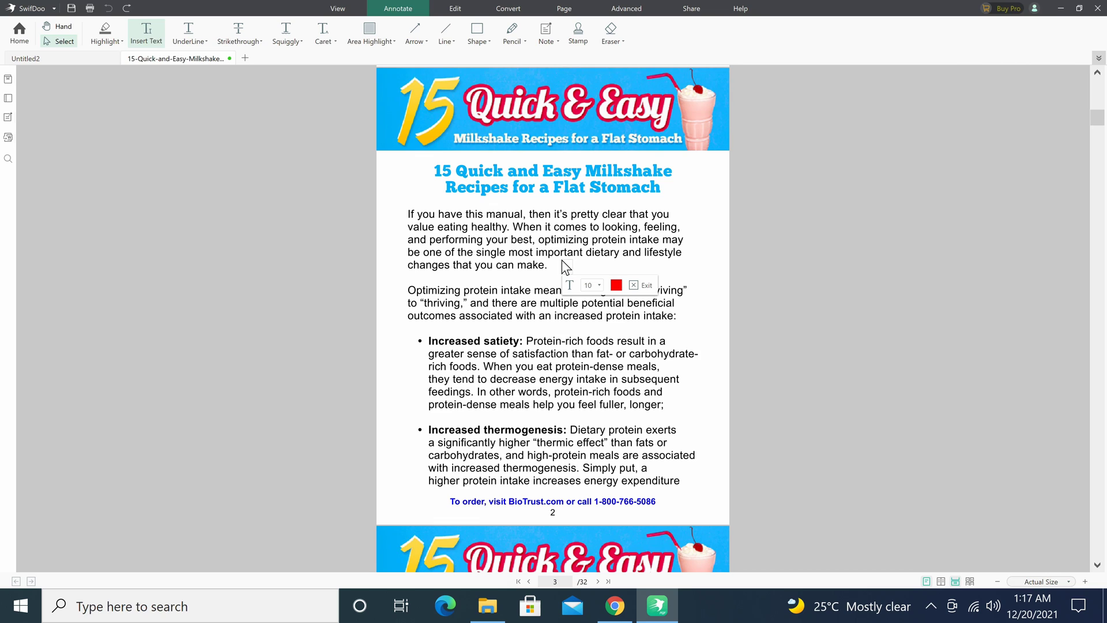
pyautogui.write('Special note')
pyautogui.click(615, 285)
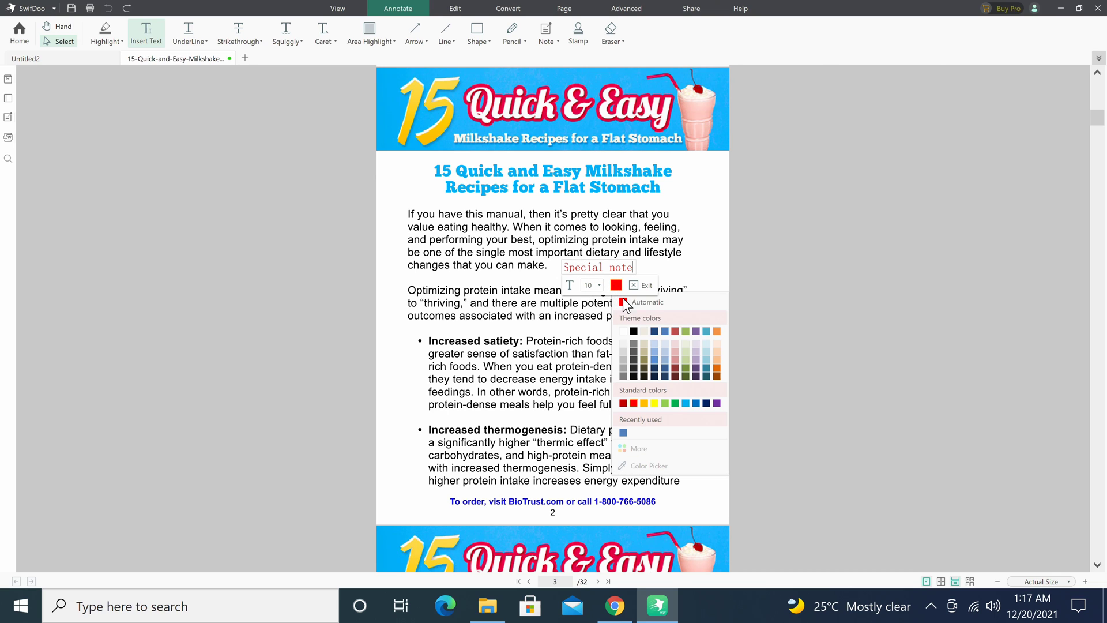
pyautogui.click(655, 330)
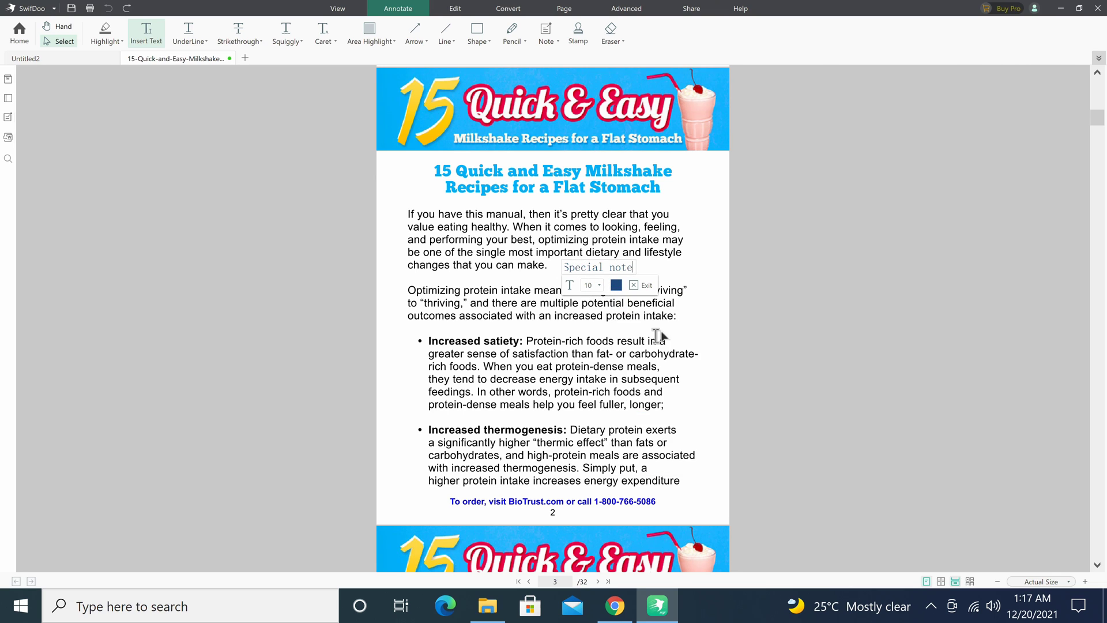
pyautogui.click(643, 285)
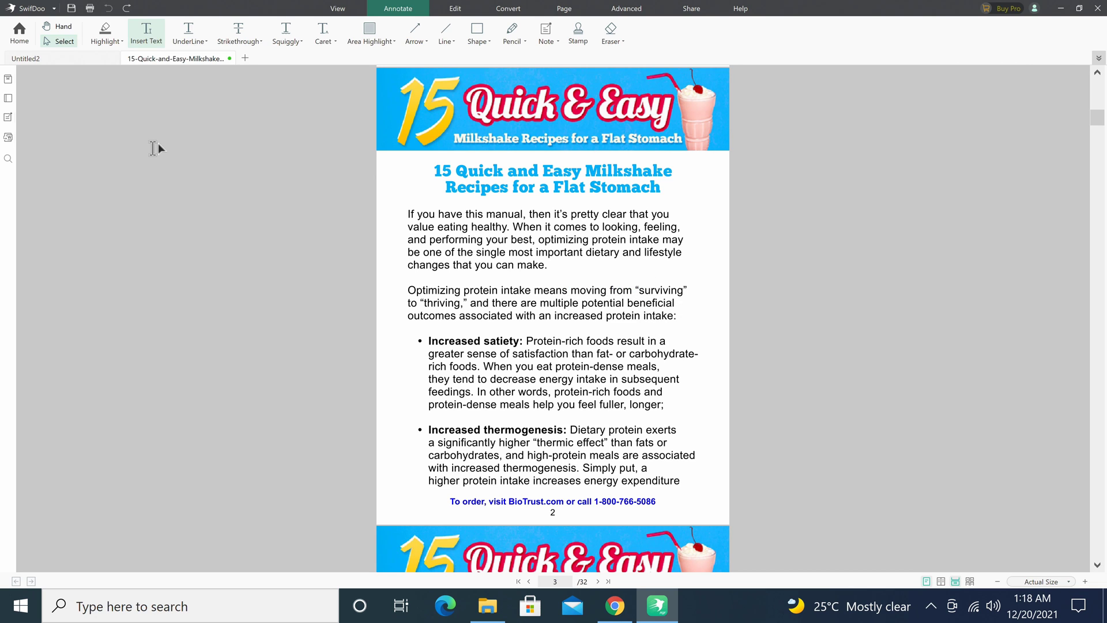
pyautogui.click(179, 37)
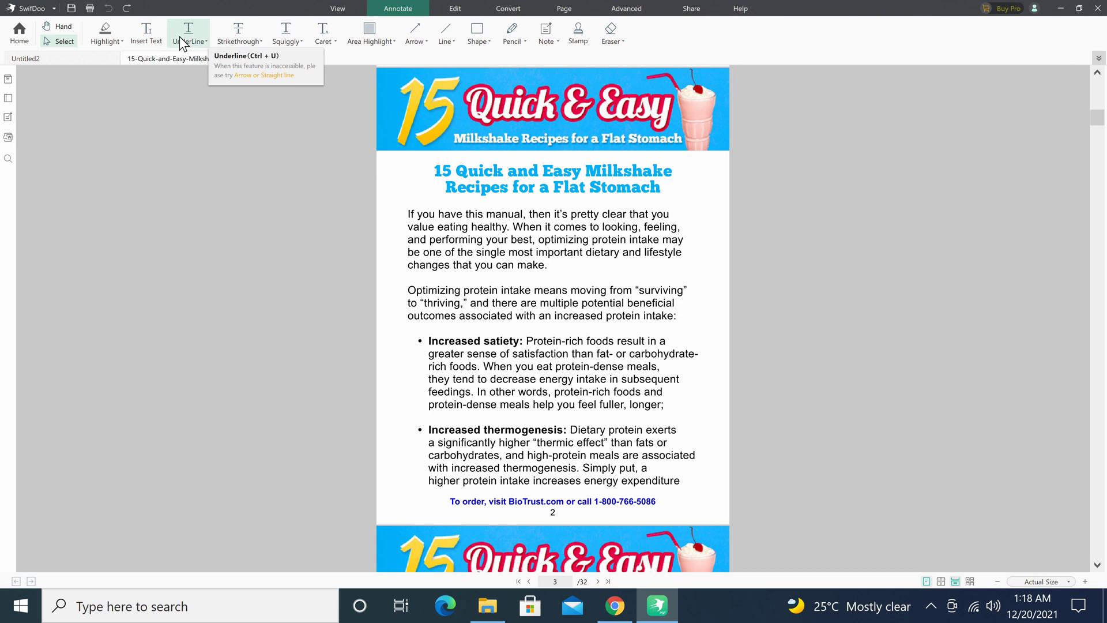
pyautogui.doubleClick(503, 218)
pyautogui.moveTo(452, 230); pyautogui.dragTo(617, 242)
pyautogui.hotkey('ctrl', 'z')
pyautogui.click(108, 8)
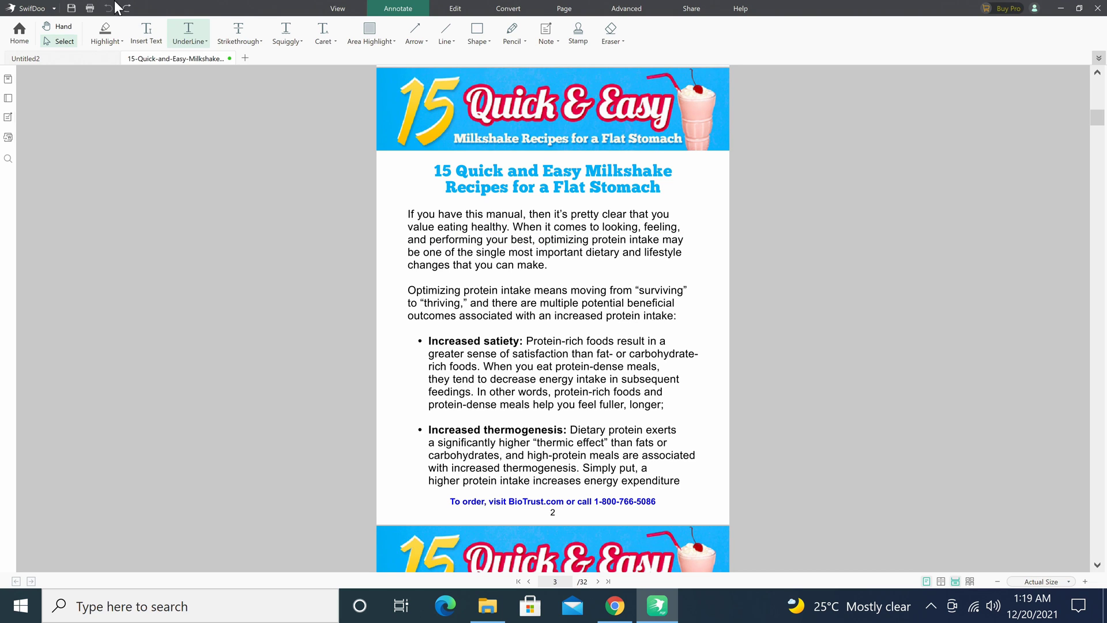
pyautogui.click(240, 33)
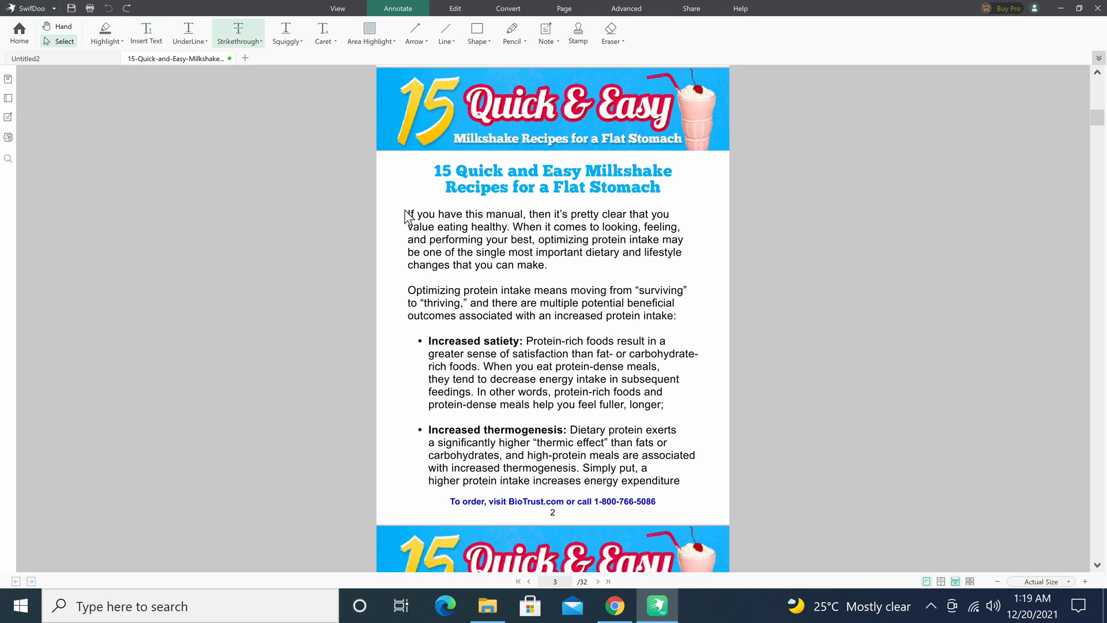
pyautogui.moveTo(407, 215); pyautogui.dragTo(702, 241)
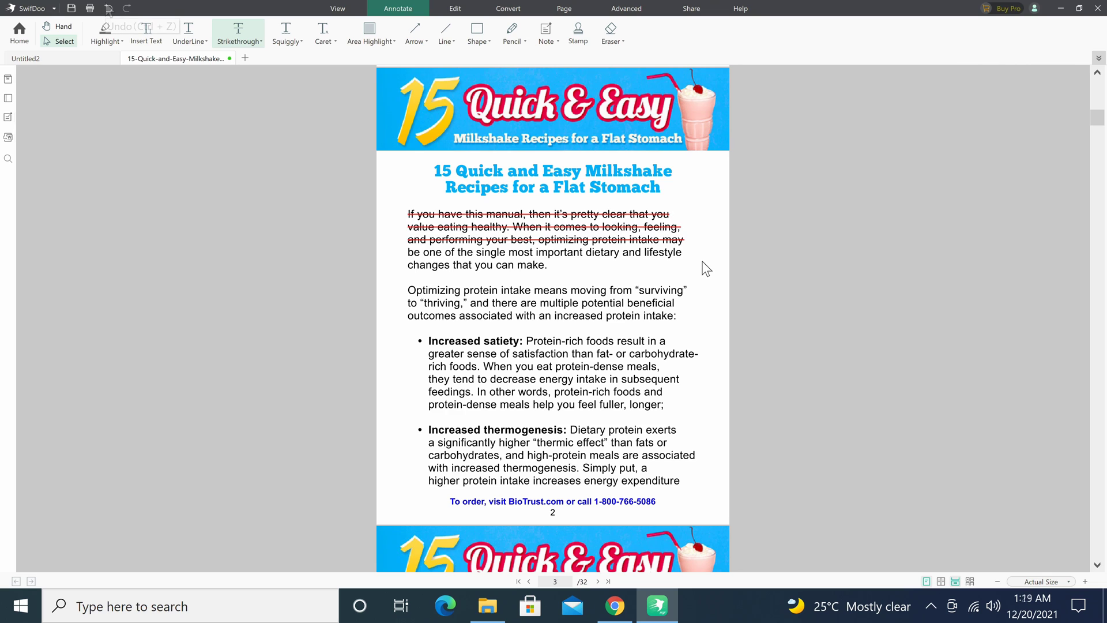
pyautogui.click(108, 8)
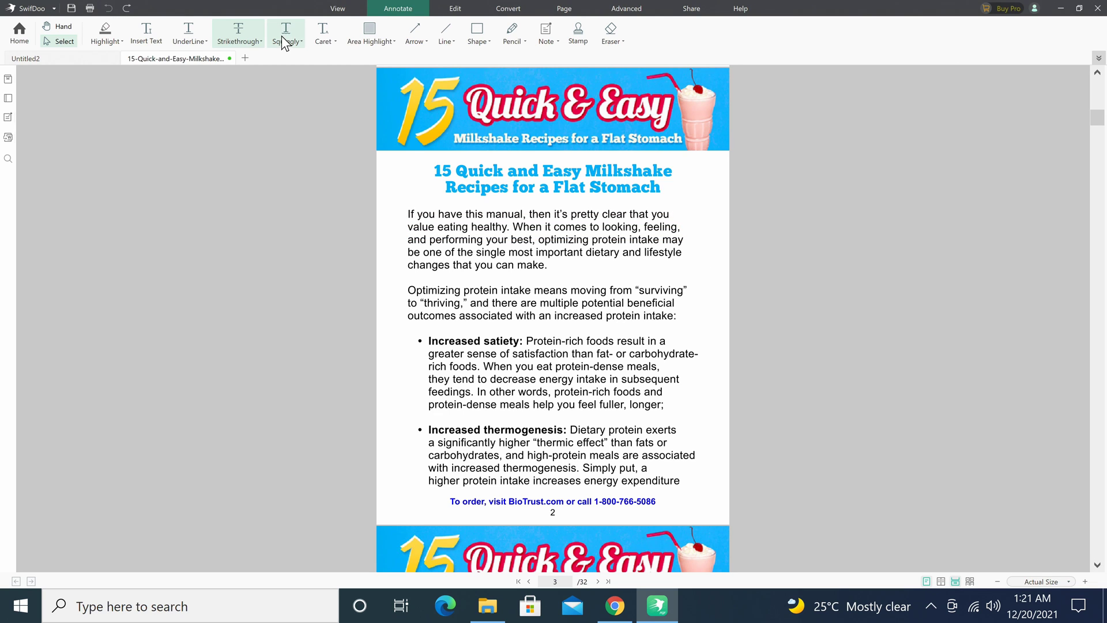
pyautogui.click(282, 35)
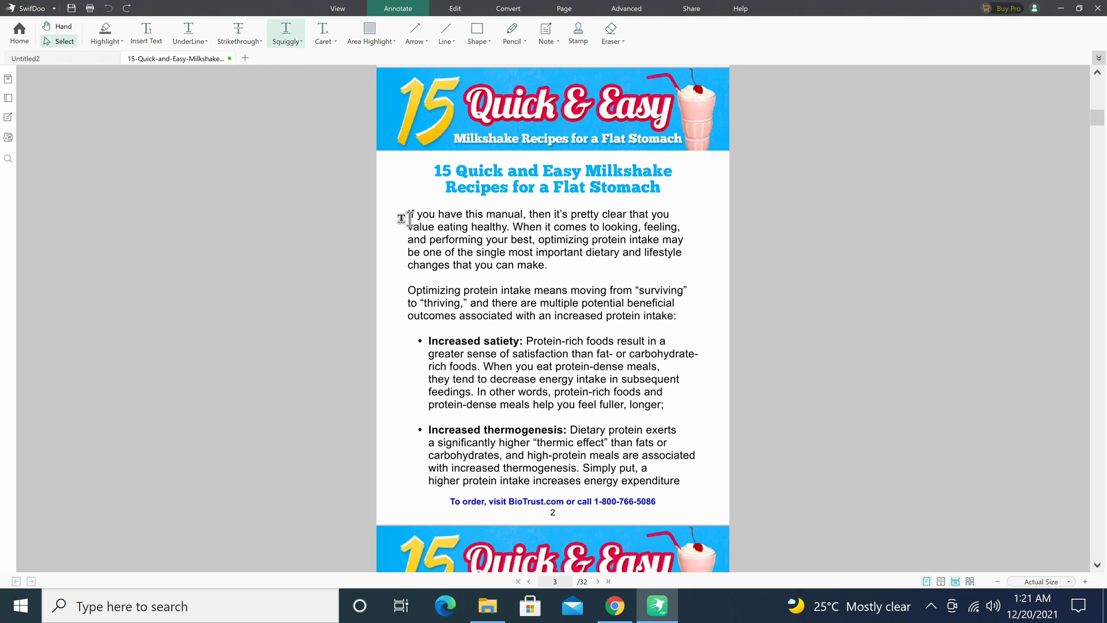
pyautogui.moveTo(408, 218)
pyautogui.mouseDown()
pyautogui.moveTo(460, 212)
pyautogui.moveTo(564, 231)
pyautogui.mouseUp()
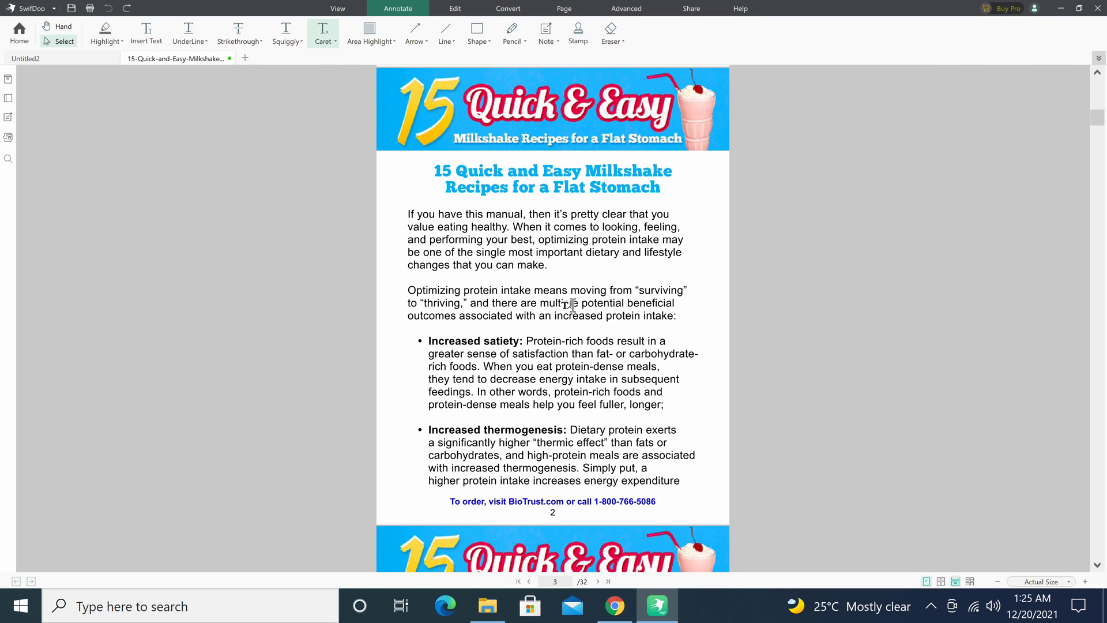
pyautogui.click(615, 343)
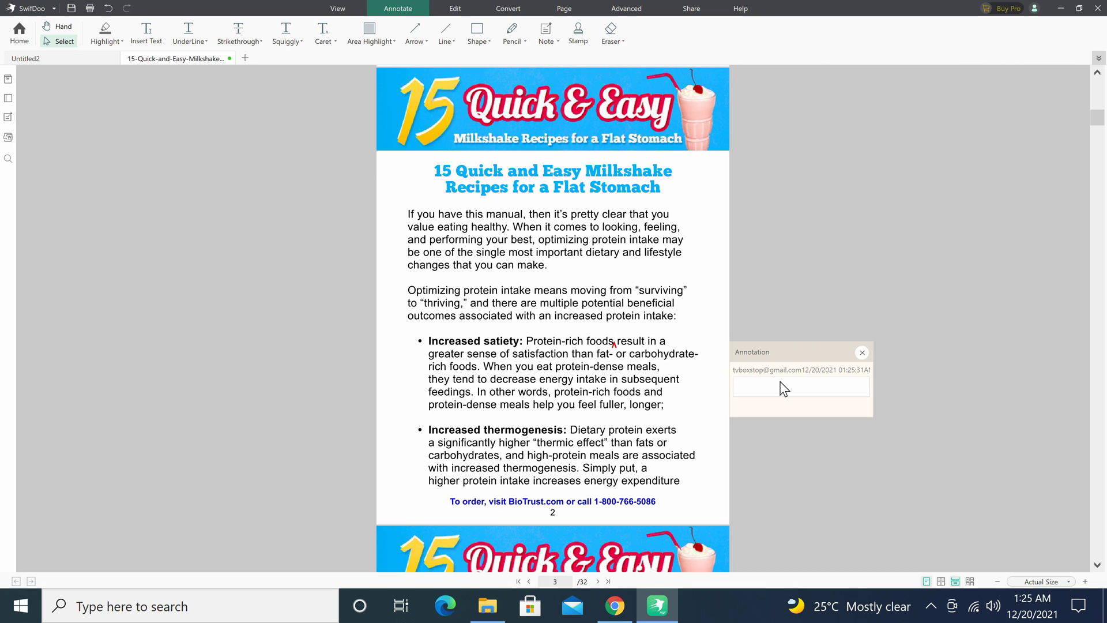
pyautogui.write('Meat')
pyautogui.hotkey('ctrl', 'z')
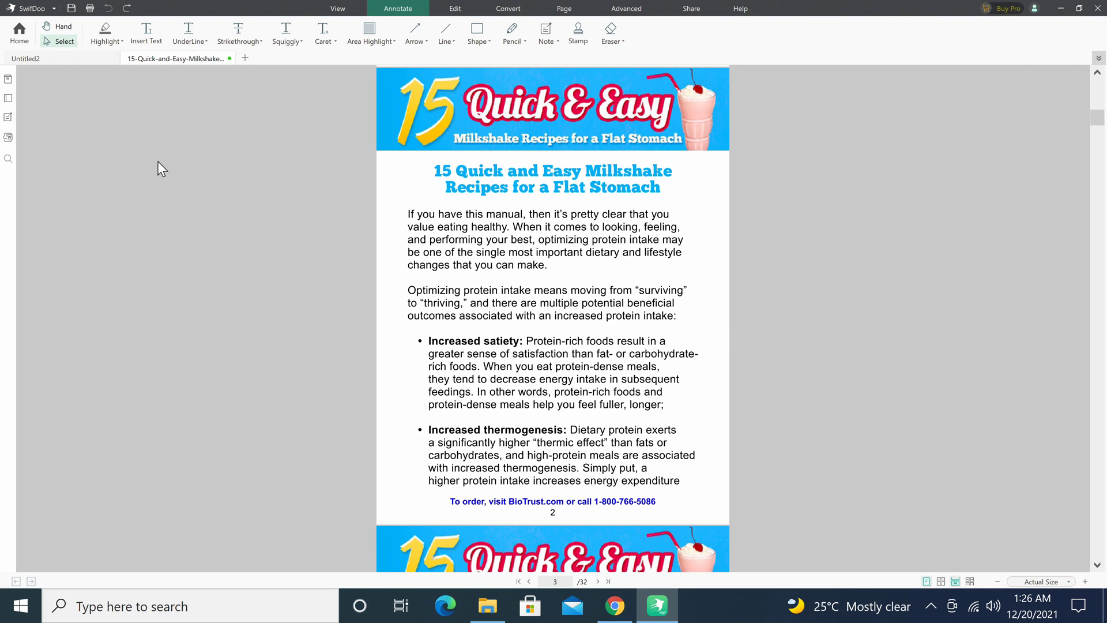
pyautogui.click(355, 39)
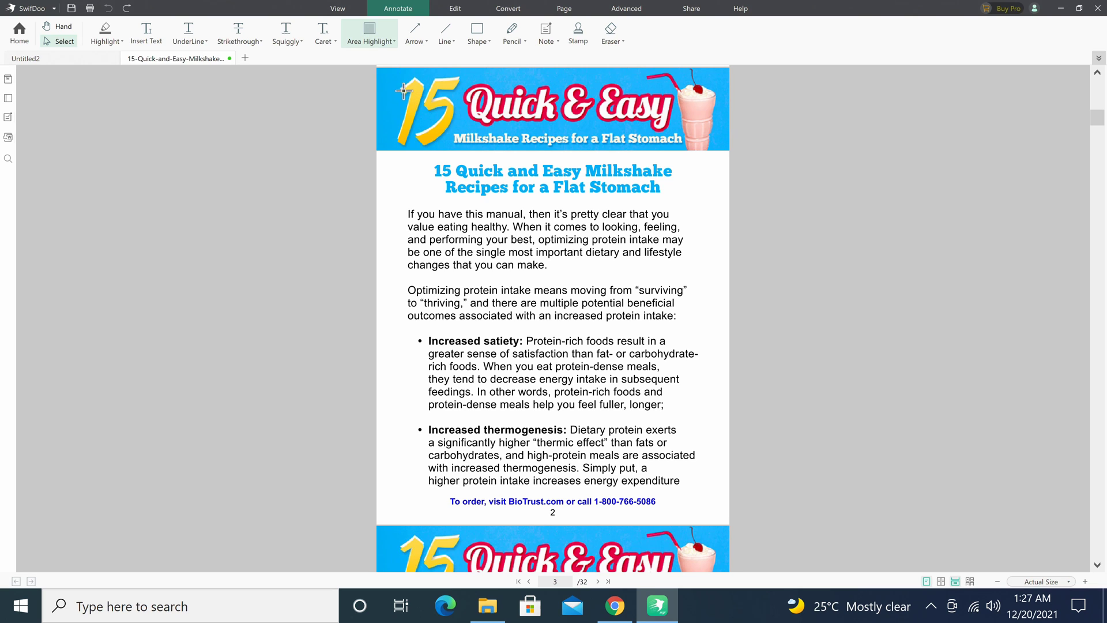
pyautogui.moveTo(390, 85); pyautogui.dragTo(714, 205)
pyautogui.click(106, 8)
pyautogui.click(425, 40)
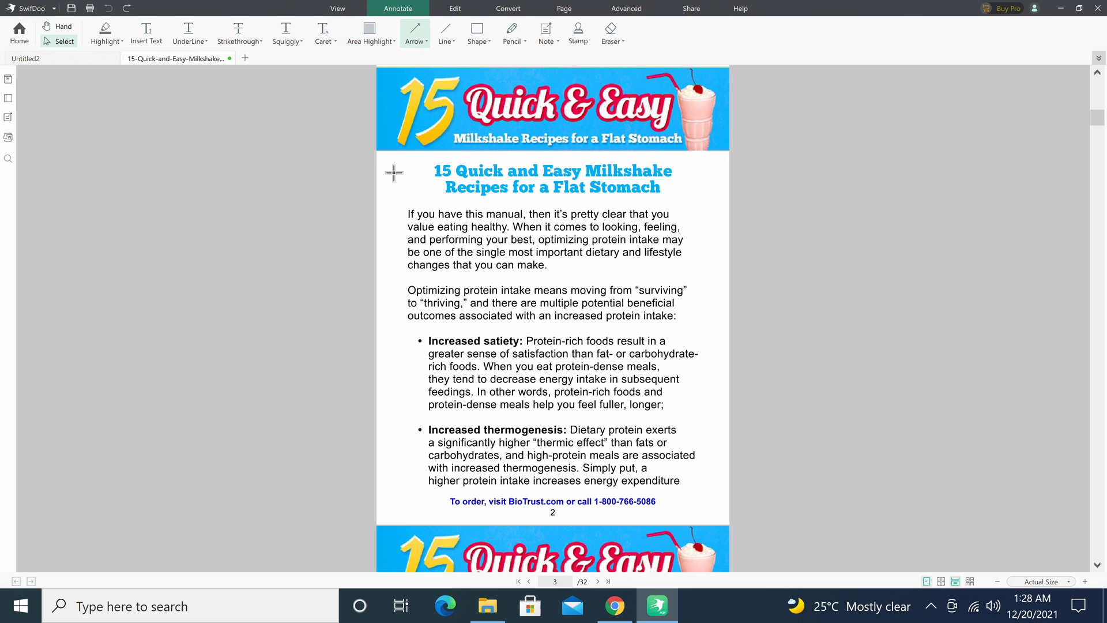
pyautogui.moveTo(394, 173); pyautogui.dragTo(395, 298)
pyautogui.click(443, 36)
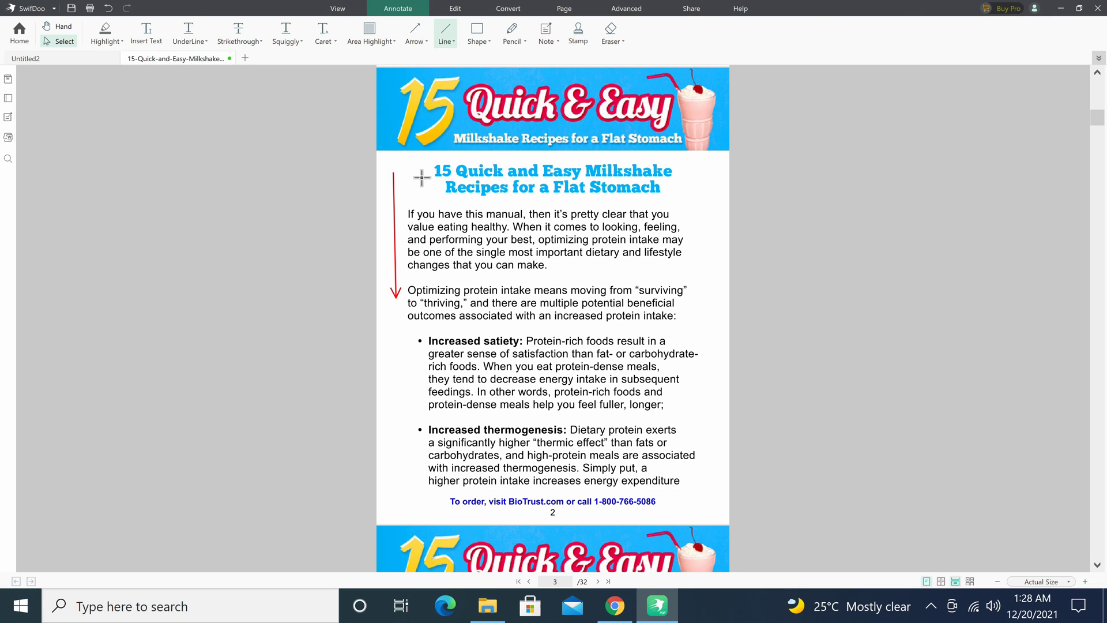
pyautogui.moveTo(410, 161); pyautogui.dragTo(652, 160)
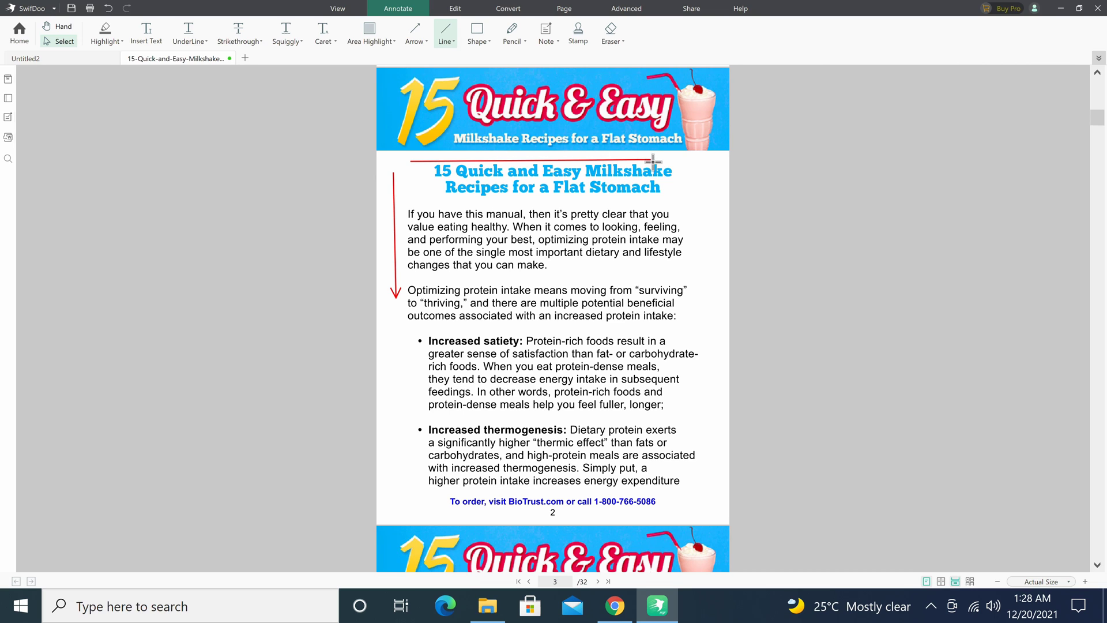
pyautogui.click(476, 36)
pyautogui.moveTo(407, 203); pyautogui.dragTo(693, 275)
pyautogui.click(511, 33)
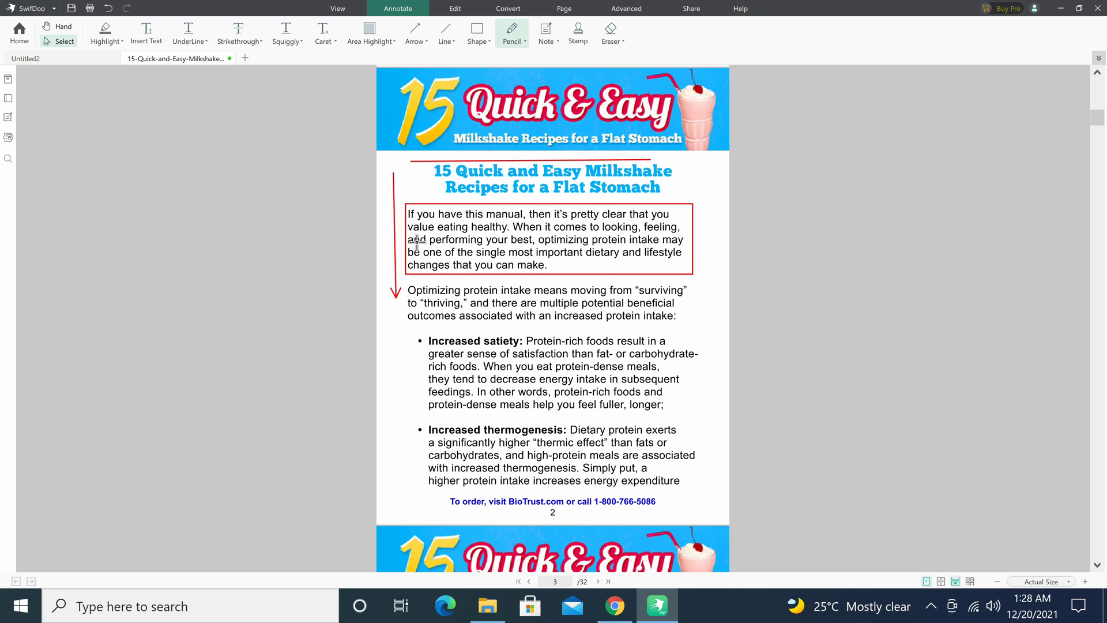
pyautogui.moveTo(412, 323)
pyautogui.mouseDown()
pyautogui.moveTo(462, 333)
pyautogui.moveTo(692, 326)
pyautogui.mouseUp()
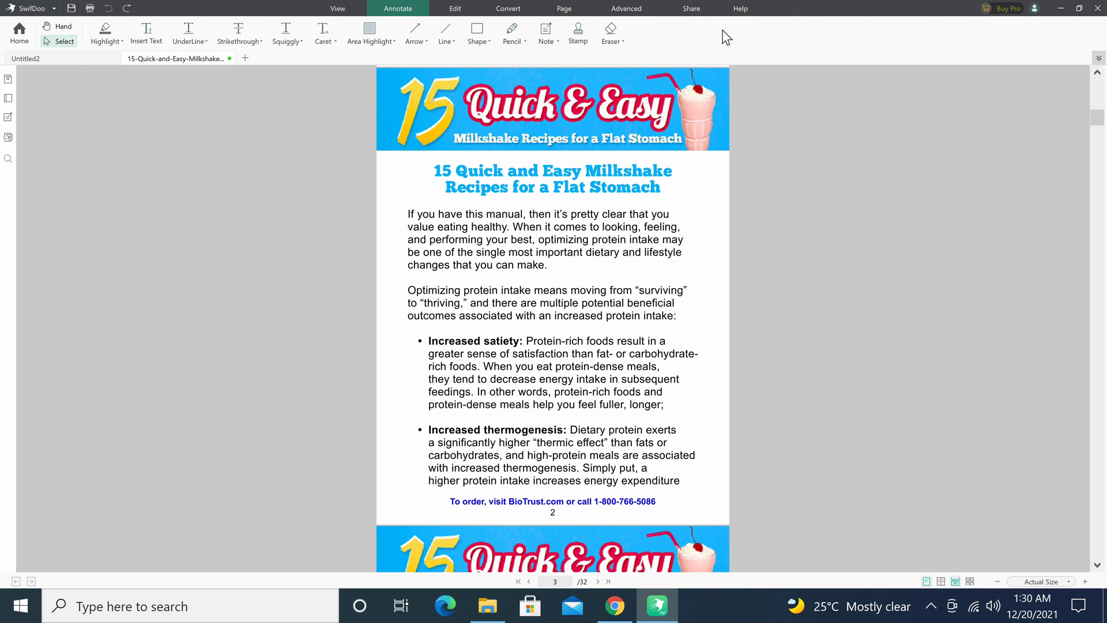
# Add a sticky note beside the word 'increased' and place an APPROVED stamp on the page.
pyautogui.click(546, 32)
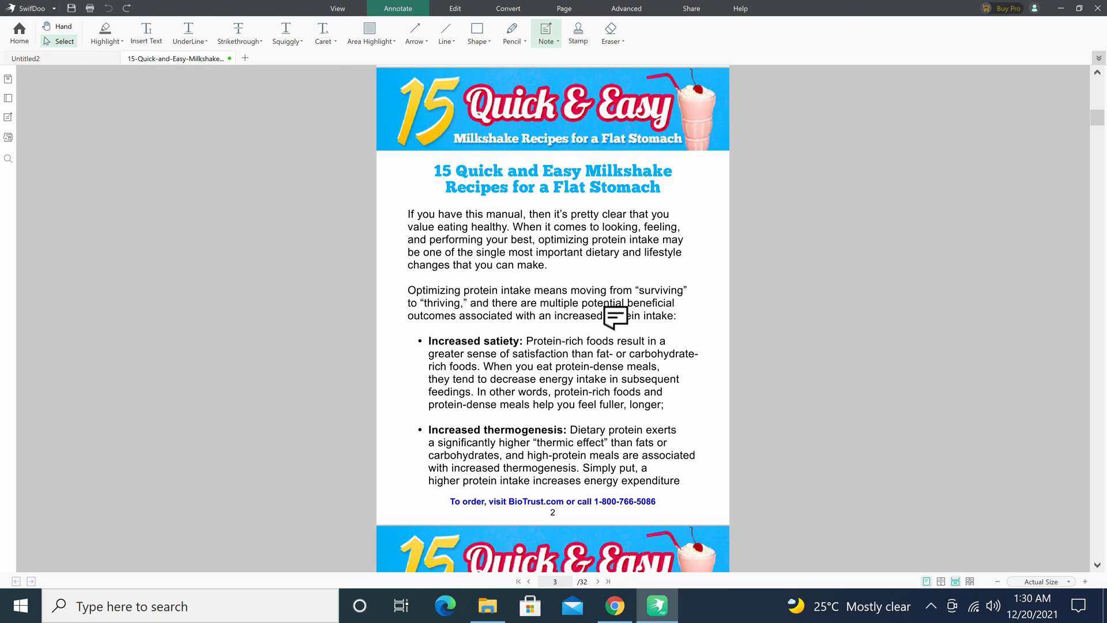
pyautogui.click(607, 311)
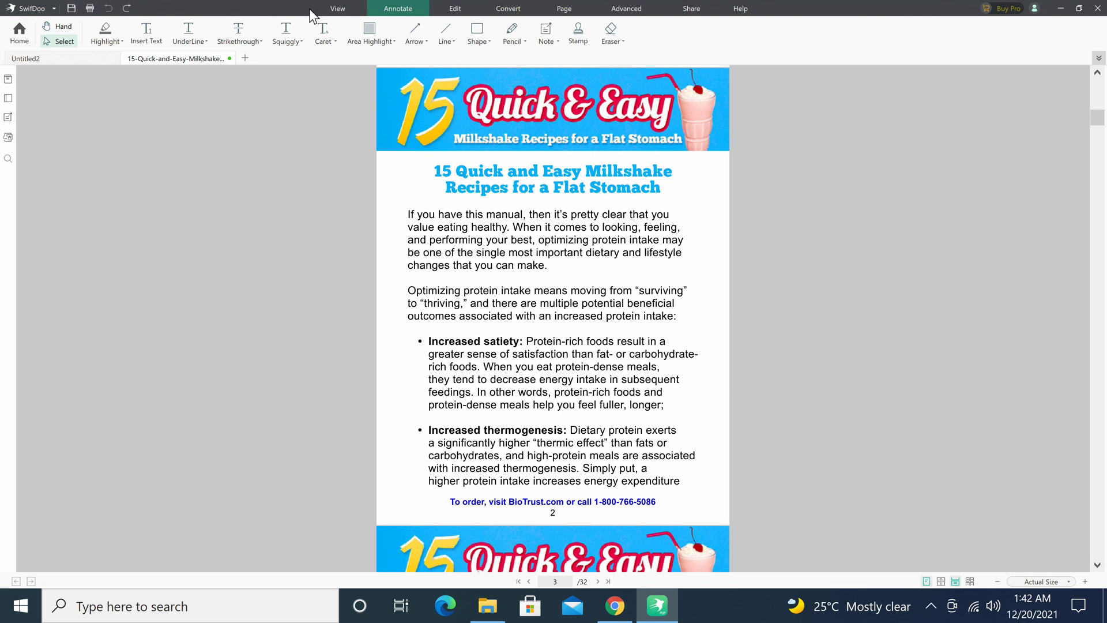
pyautogui.click(585, 37)
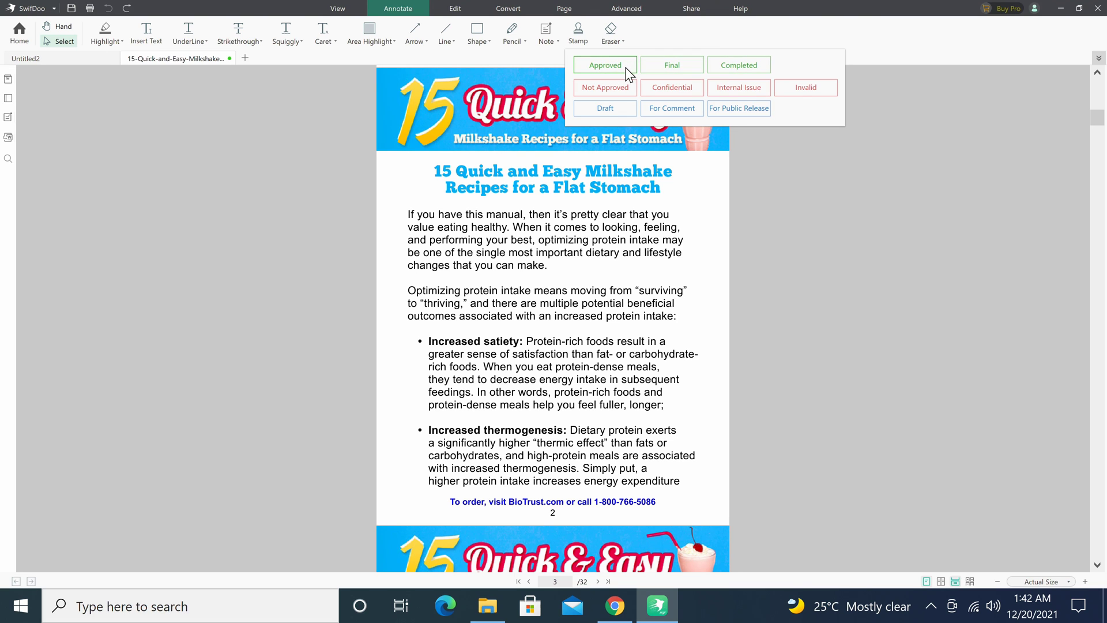
pyautogui.click(606, 65)
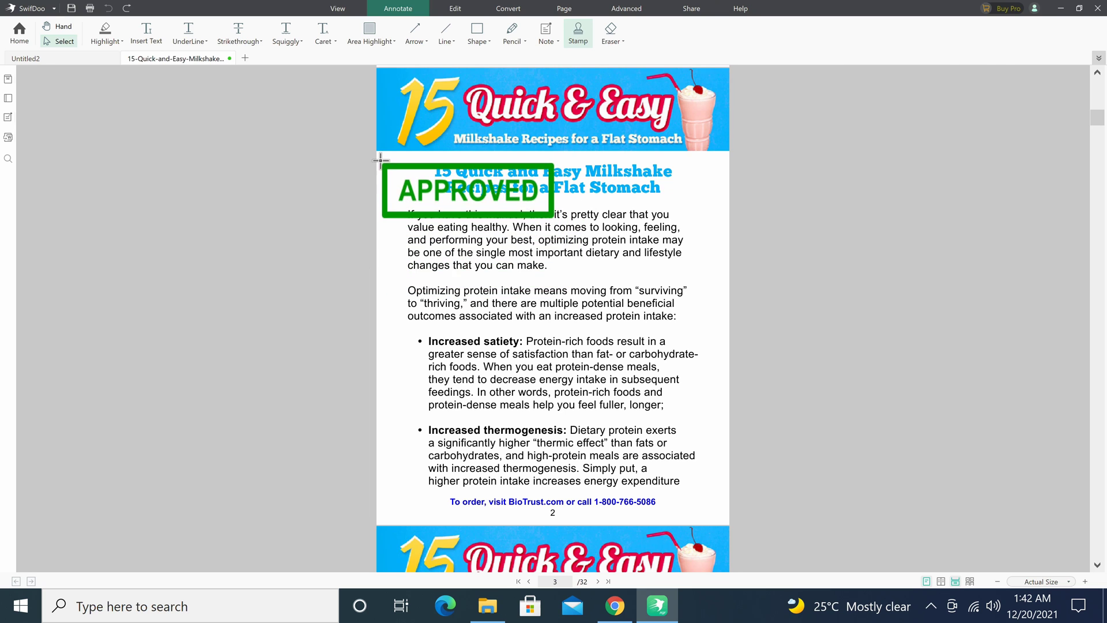
pyautogui.click(390, 427)
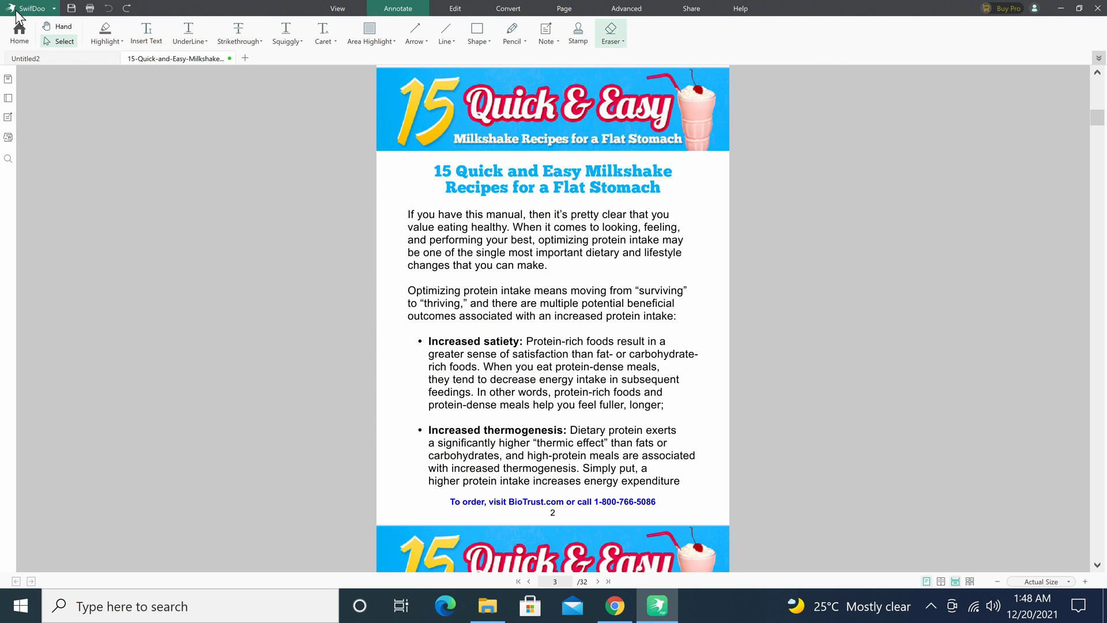
# Check the eraser's Weight and Line Color options, then erase part of the title.
pyautogui.click(620, 42)
pyautogui.moveTo(627, 72)
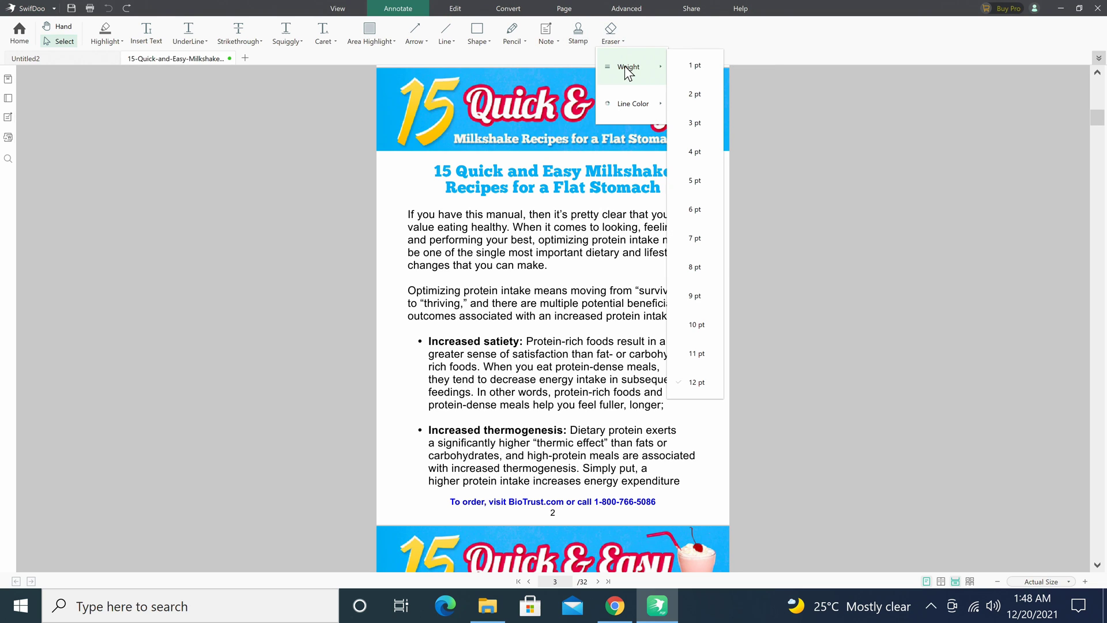
pyautogui.moveTo(628, 114)
pyautogui.click(705, 33)
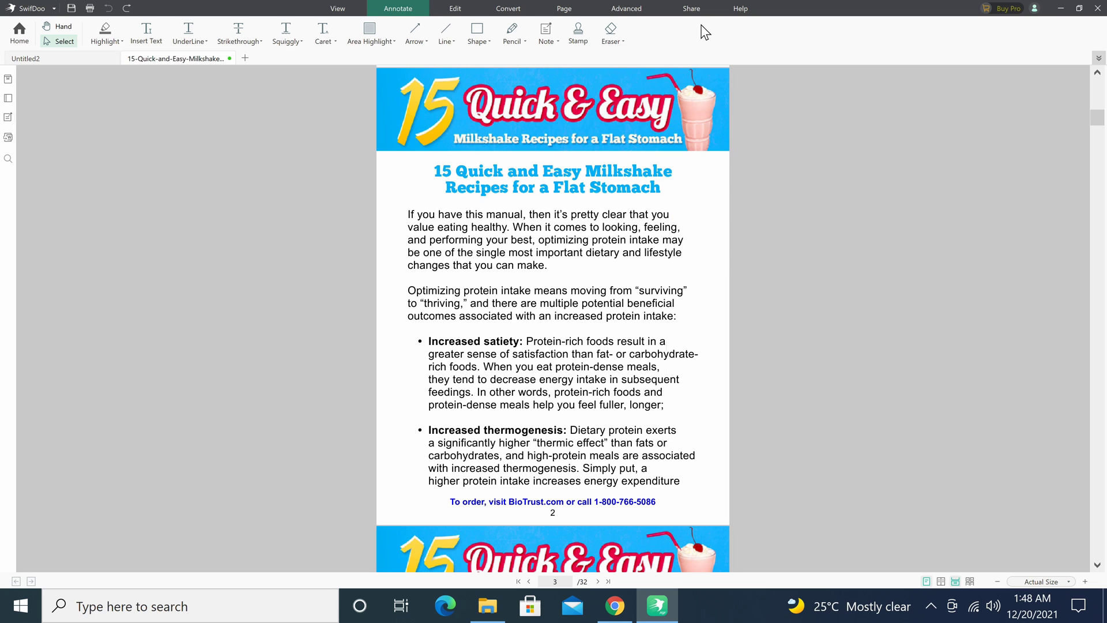
pyautogui.click(611, 33)
pyautogui.moveTo(467, 169)
pyautogui.mouseDown()
pyautogui.moveTo(519, 173)
pyautogui.moveTo(519, 196)
pyautogui.moveTo(494, 192)
pyautogui.moveTo(539, 191)
pyautogui.moveTo(602, 163)
pyautogui.moveTo(588, 180)
pyautogui.moveTo(655, 195)
pyautogui.moveTo(510, 199)
pyautogui.moveTo(452, 190)
pyautogui.moveTo(458, 179)
pyautogui.mouseUp()
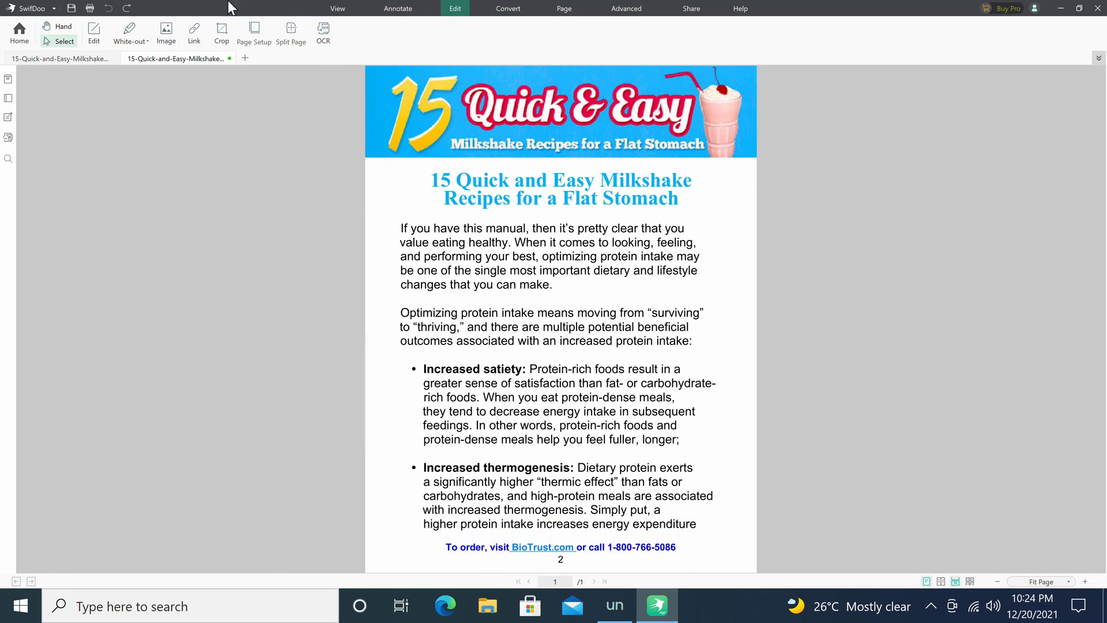
# Move the first paragraph's opening line up and left, and set the word 'have' in Arial Black.
pyautogui.click(97, 30)
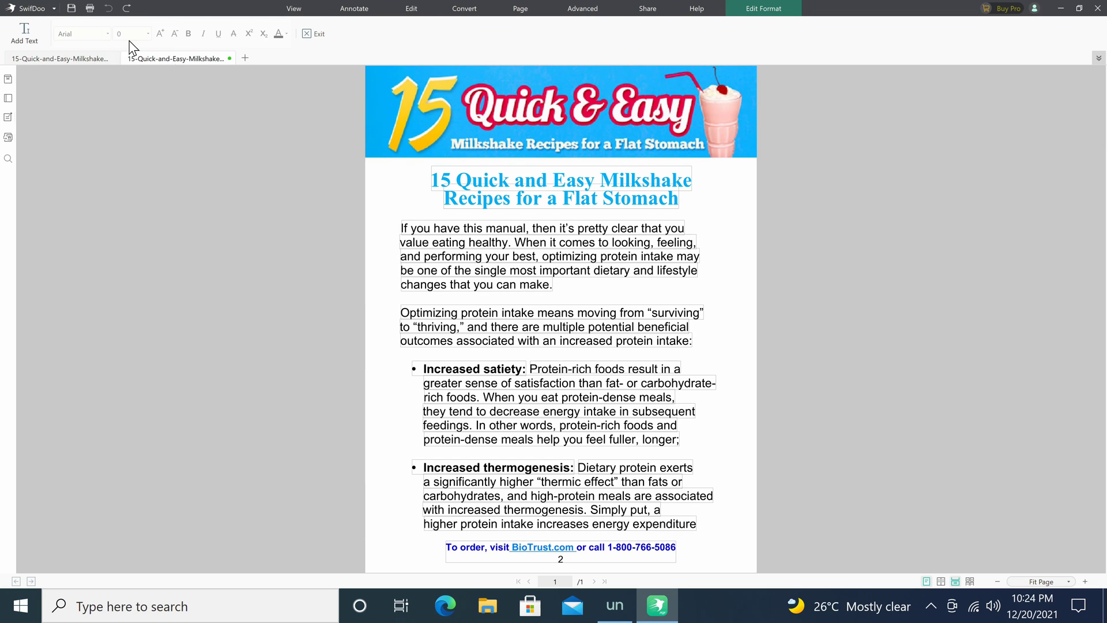
pyautogui.click(416, 227)
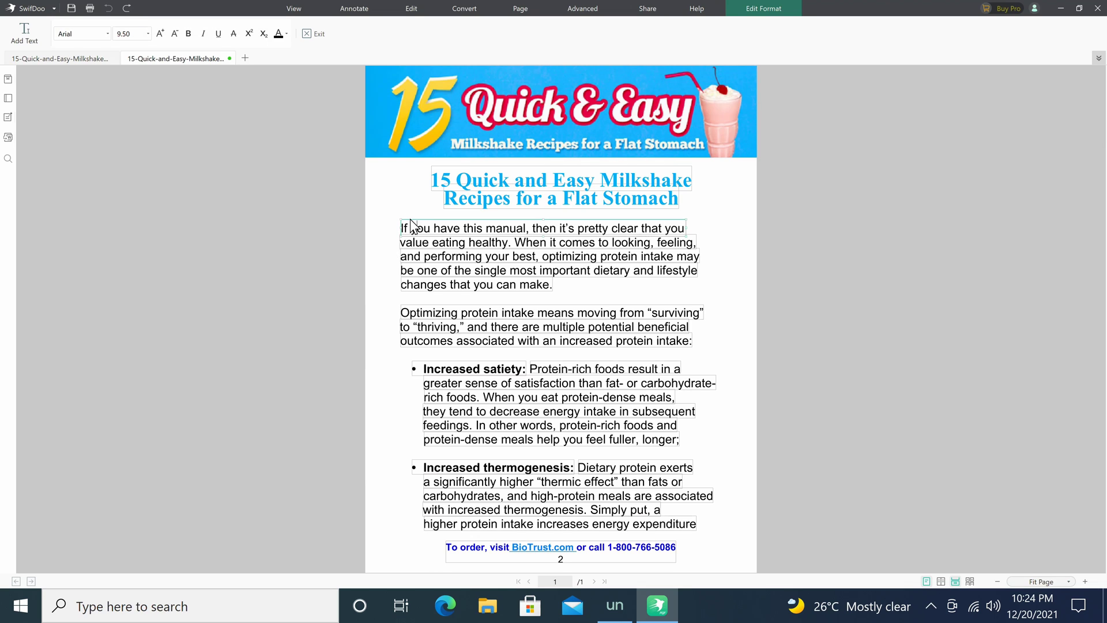
pyautogui.moveTo(401, 212); pyautogui.dragTo(387, 202)
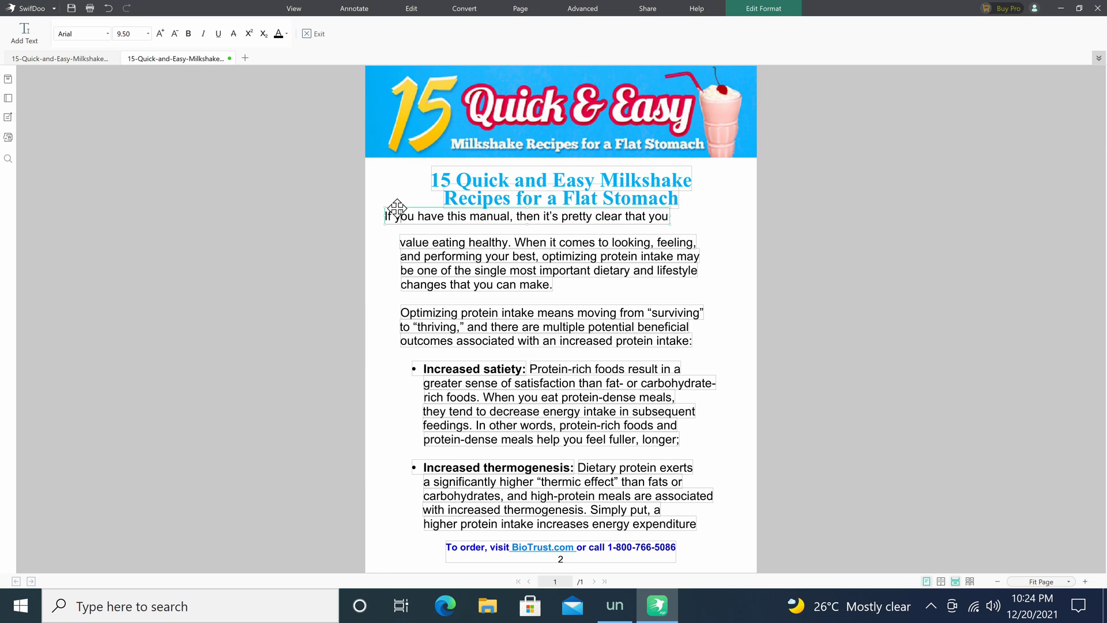
pyautogui.doubleClick(431, 214)
pyautogui.click(81, 33)
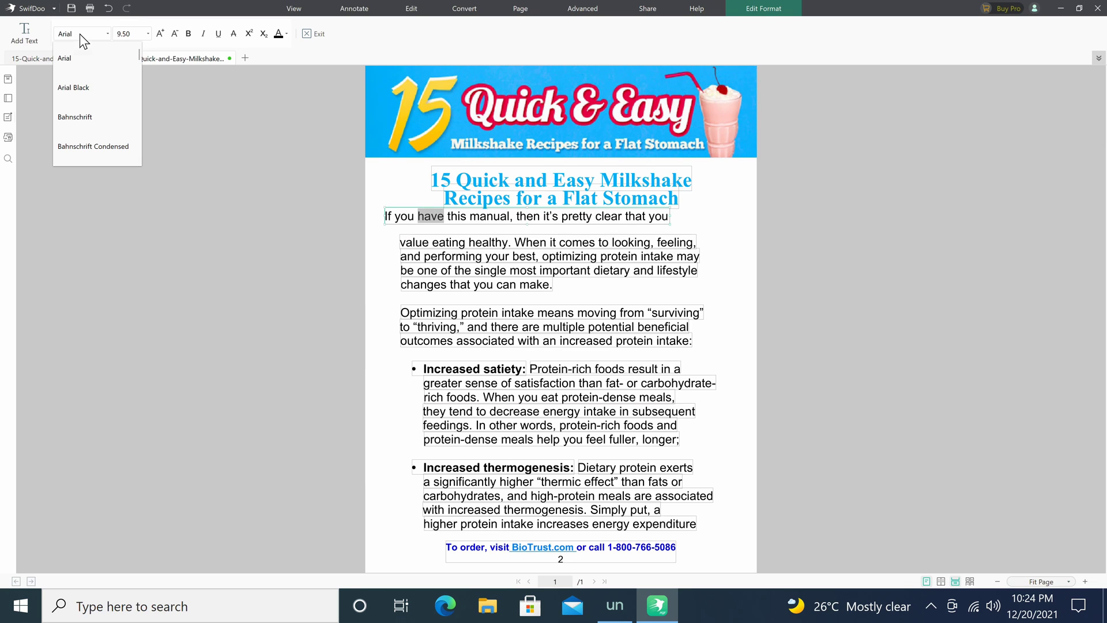
pyautogui.click(81, 88)
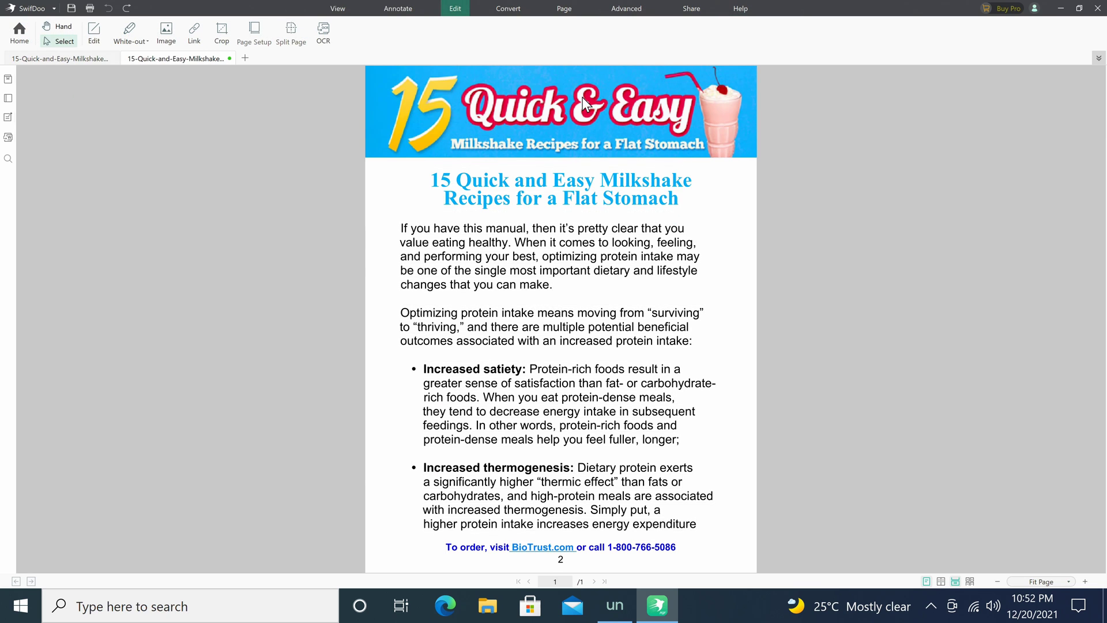
pyautogui.click(131, 35)
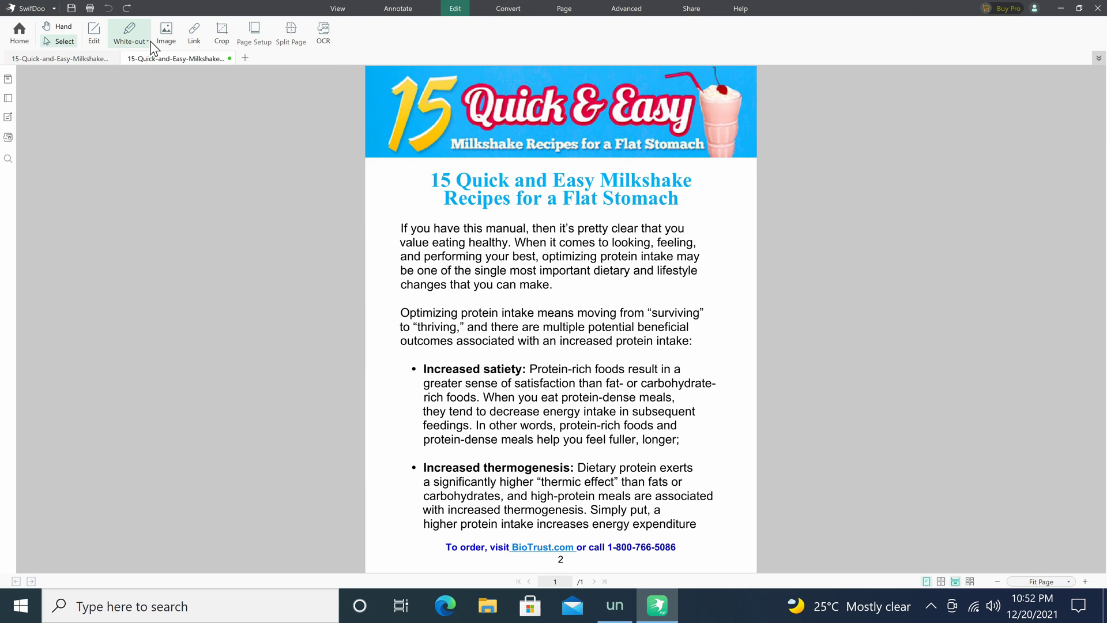
pyautogui.click(148, 41)
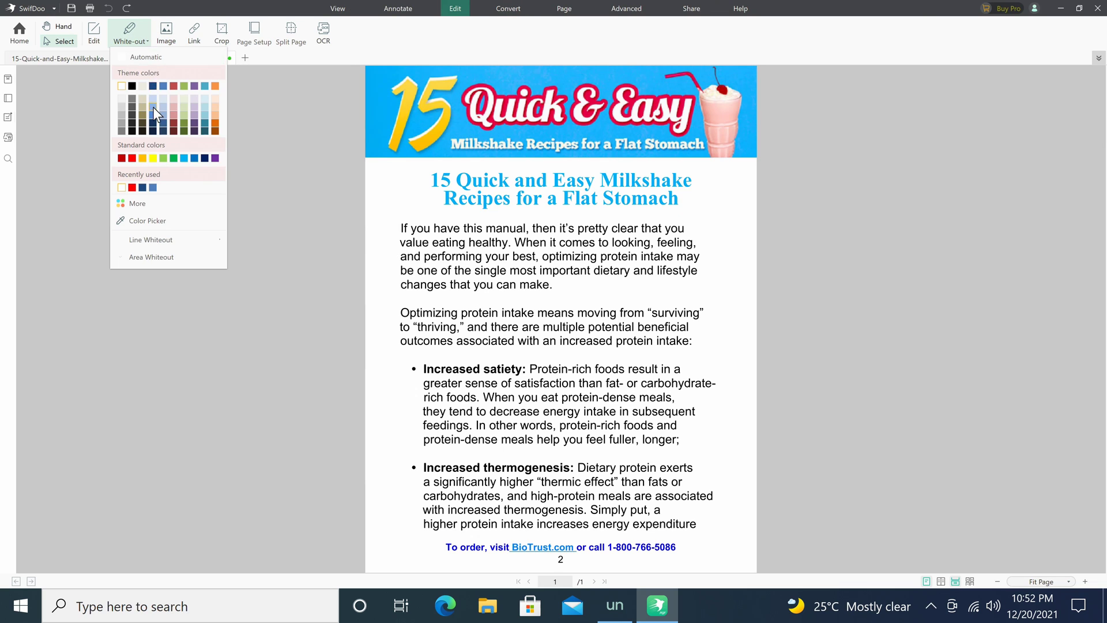
pyautogui.click(130, 86)
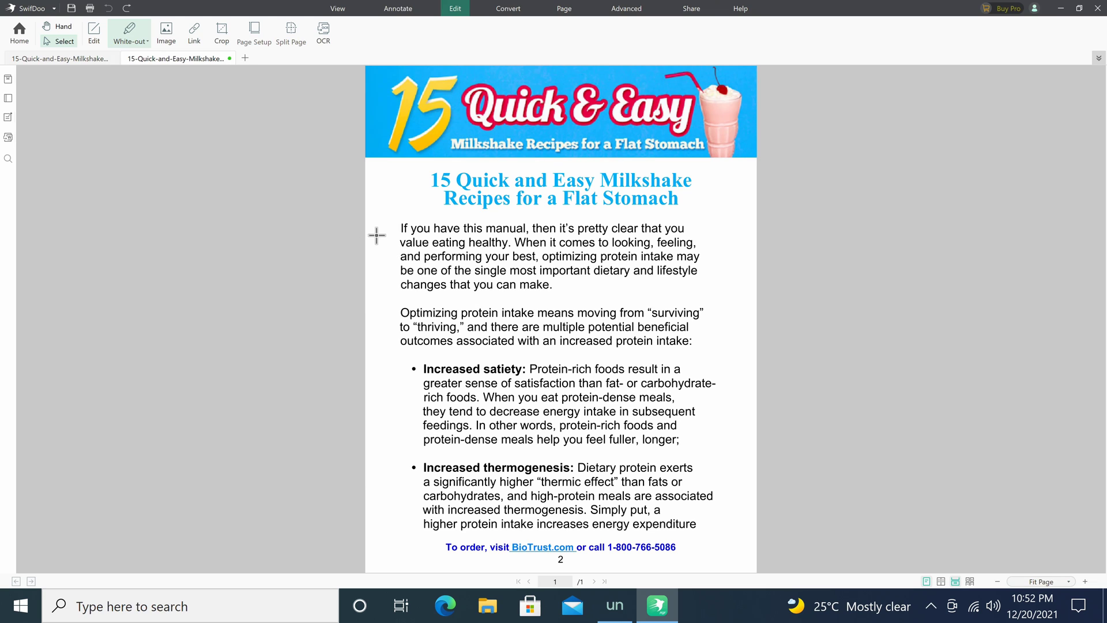
pyautogui.moveTo(393, 216); pyautogui.dragTo(712, 261)
pyautogui.click(166, 36)
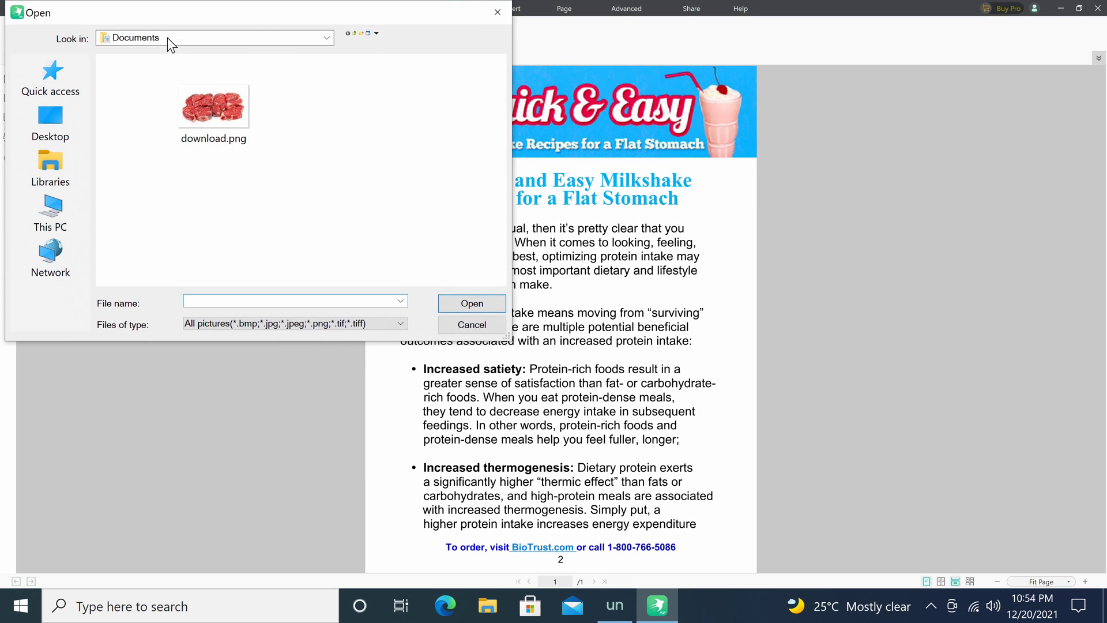
pyautogui.click(214, 111)
pyautogui.doubleClick(213, 110)
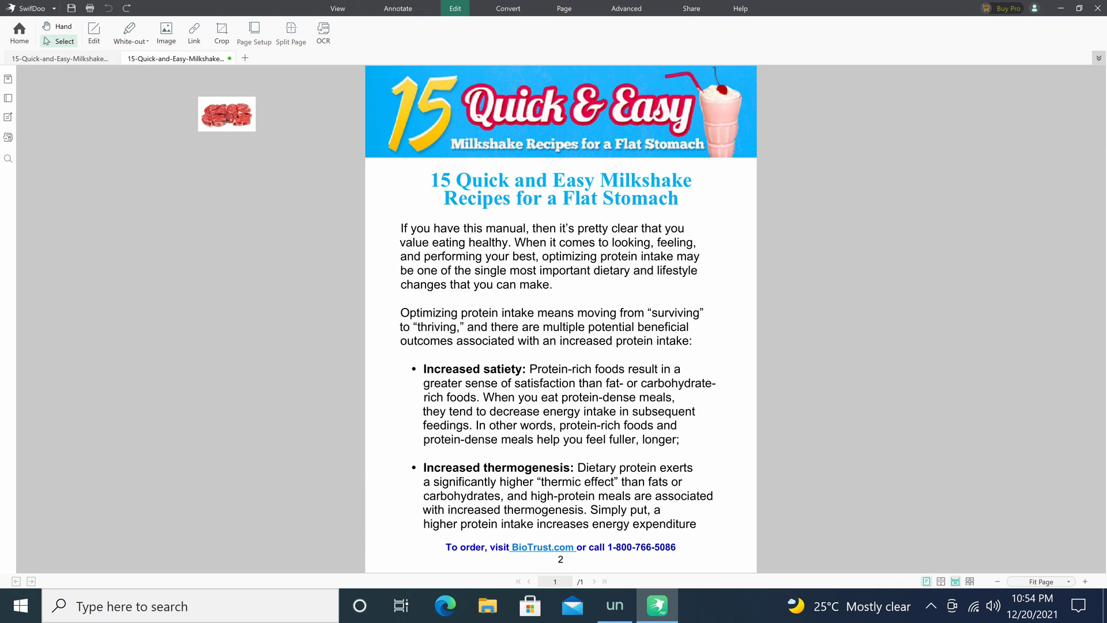
pyautogui.click(386, 208)
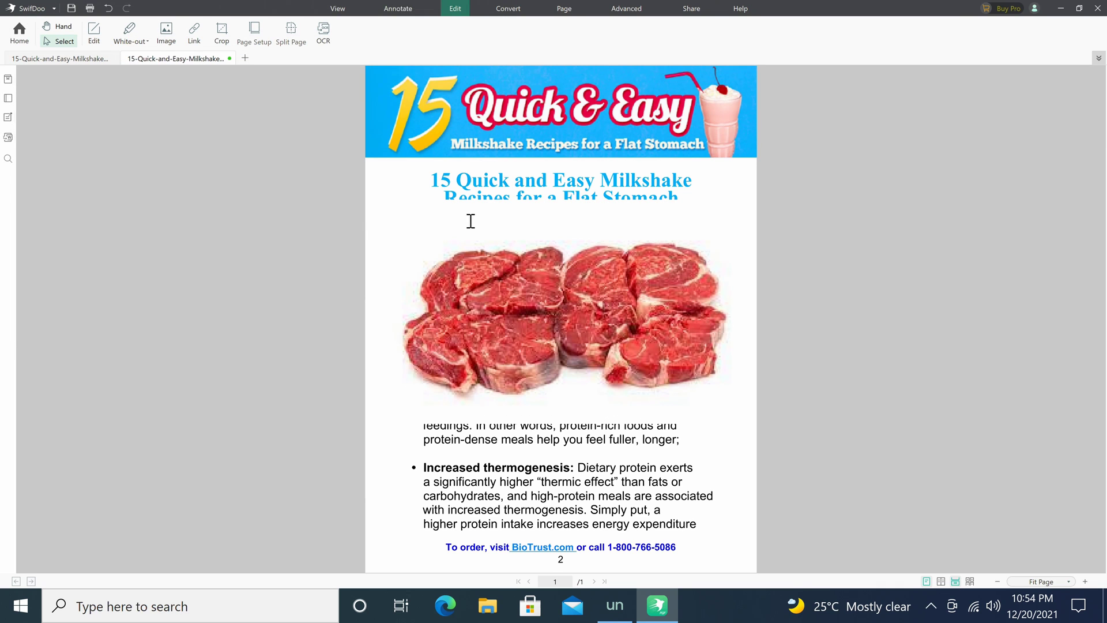
pyautogui.click(518, 237)
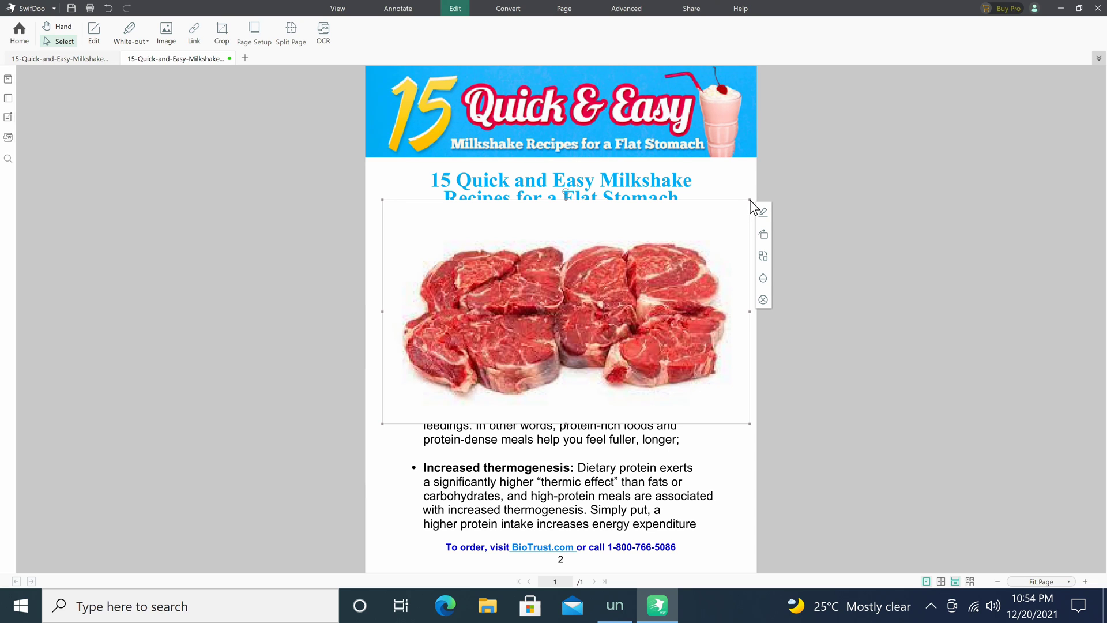
pyautogui.moveTo(750, 203); pyautogui.dragTo(425, 195)
pyautogui.click(454, 390)
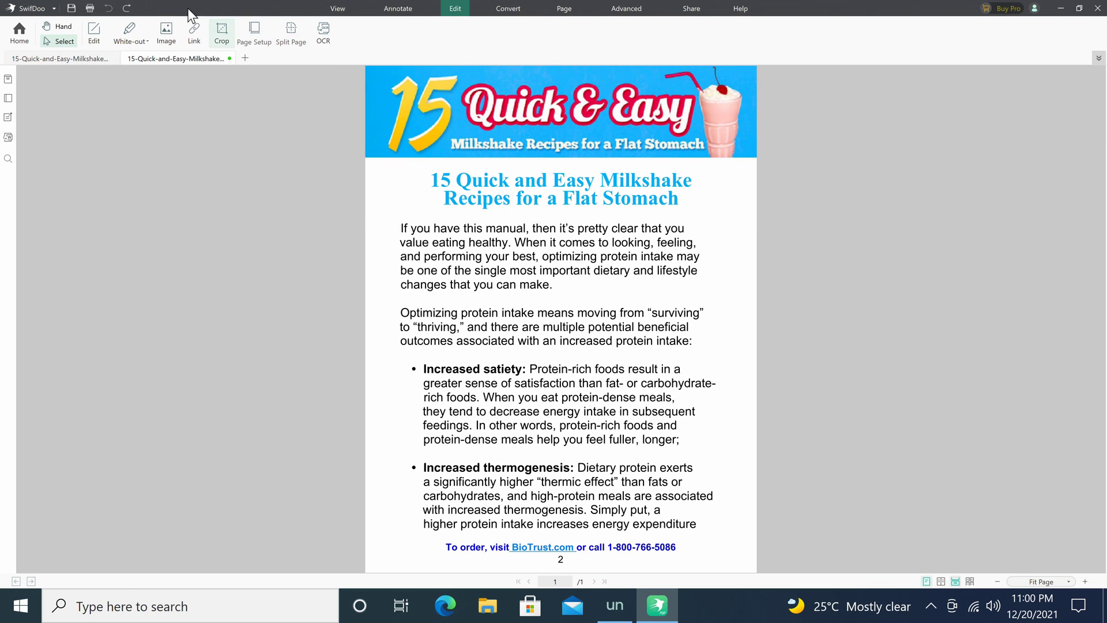
# Draw a link area beside the first paragraph and set it to open a web address.
pyautogui.click(193, 29)
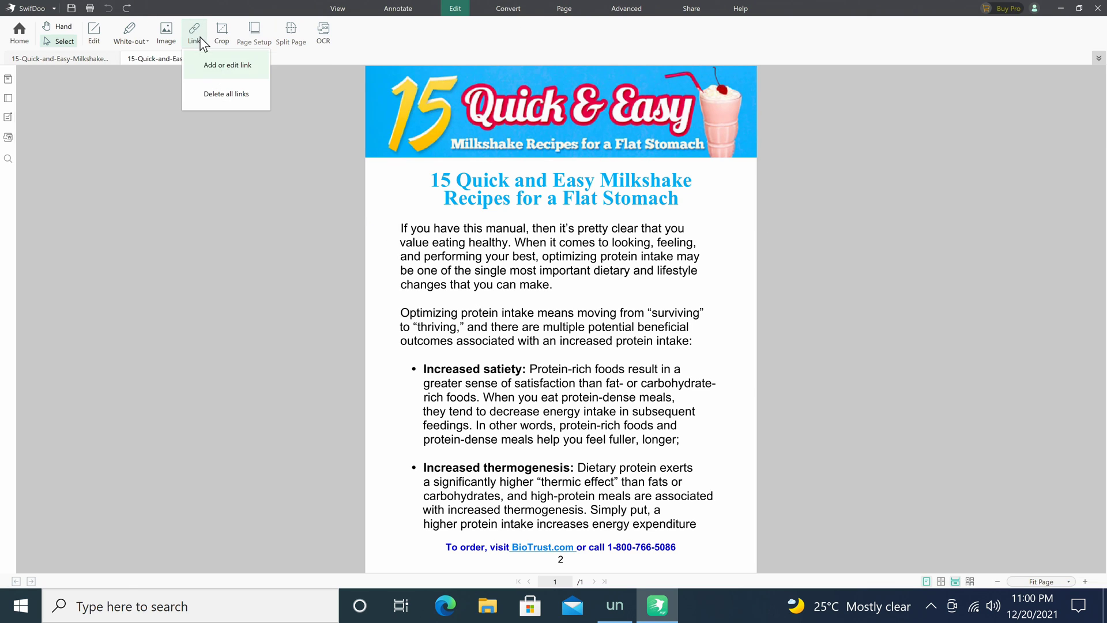
pyautogui.click(213, 75)
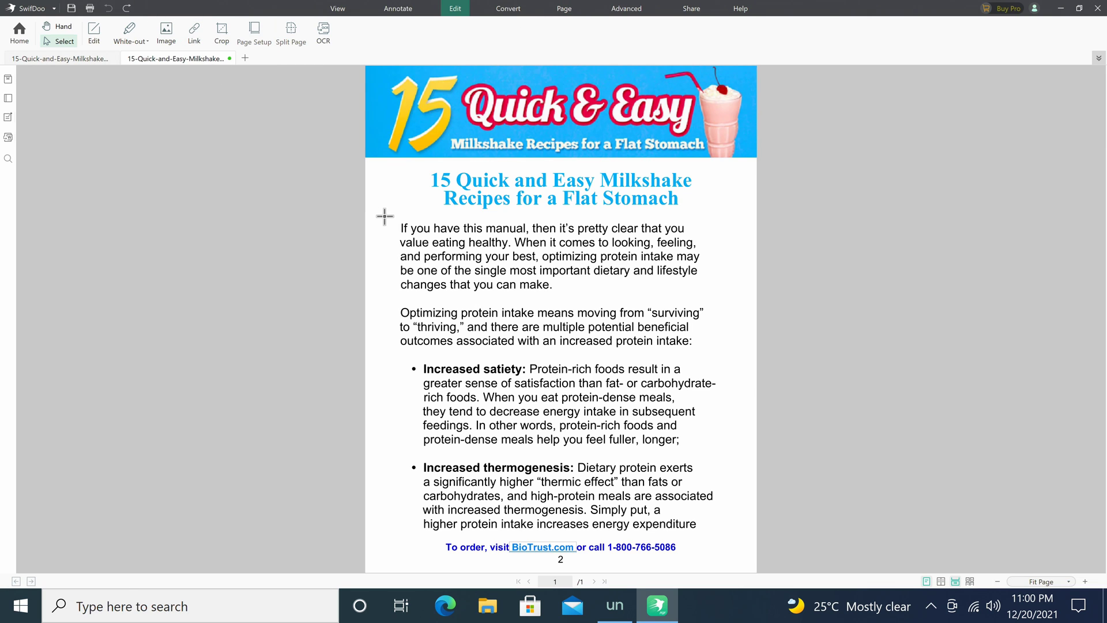
pyautogui.moveTo(386, 217); pyautogui.dragTo(533, 235)
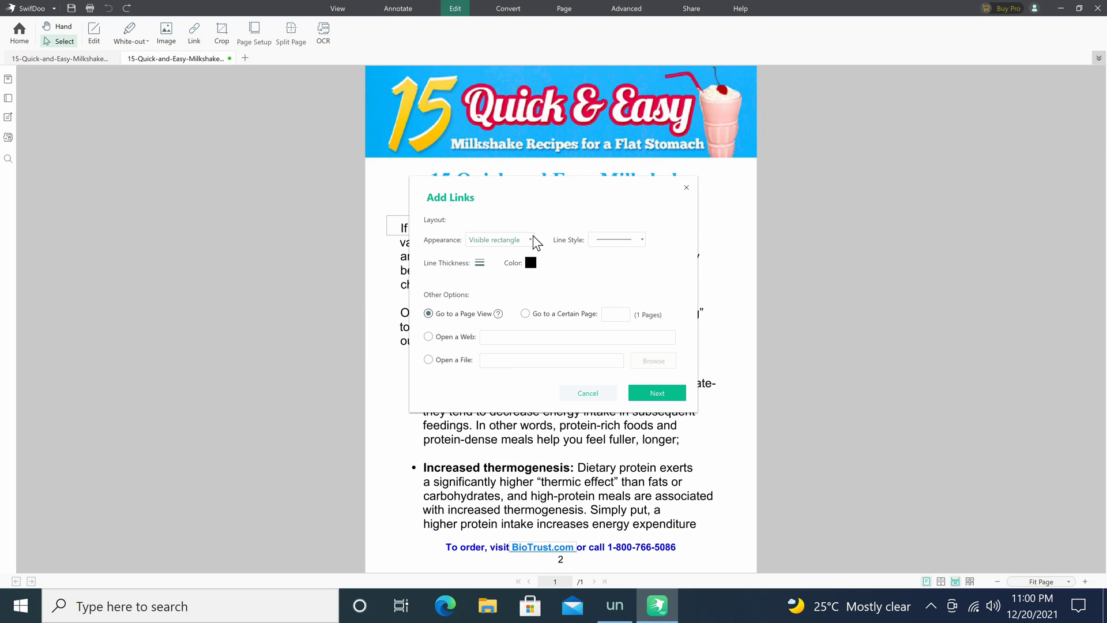
pyautogui.click(470, 337)
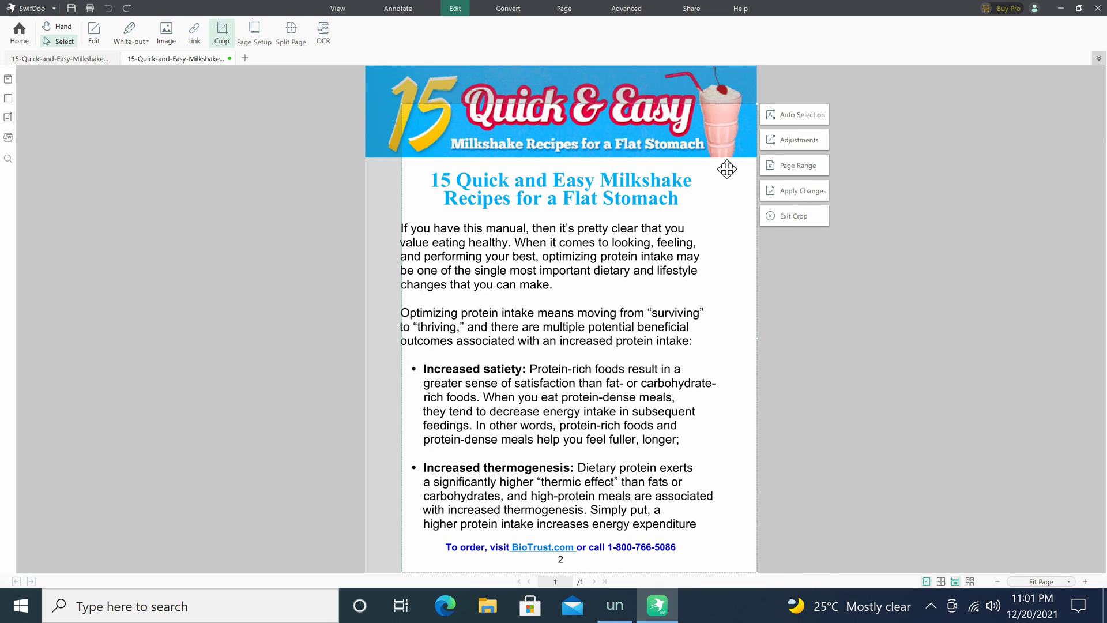
# Shift the crop frame slightly left and apply the crop, then confirm Page Setup shows A4 vertical.
pyautogui.moveTo(736, 168); pyautogui.dragTo(643, 199)
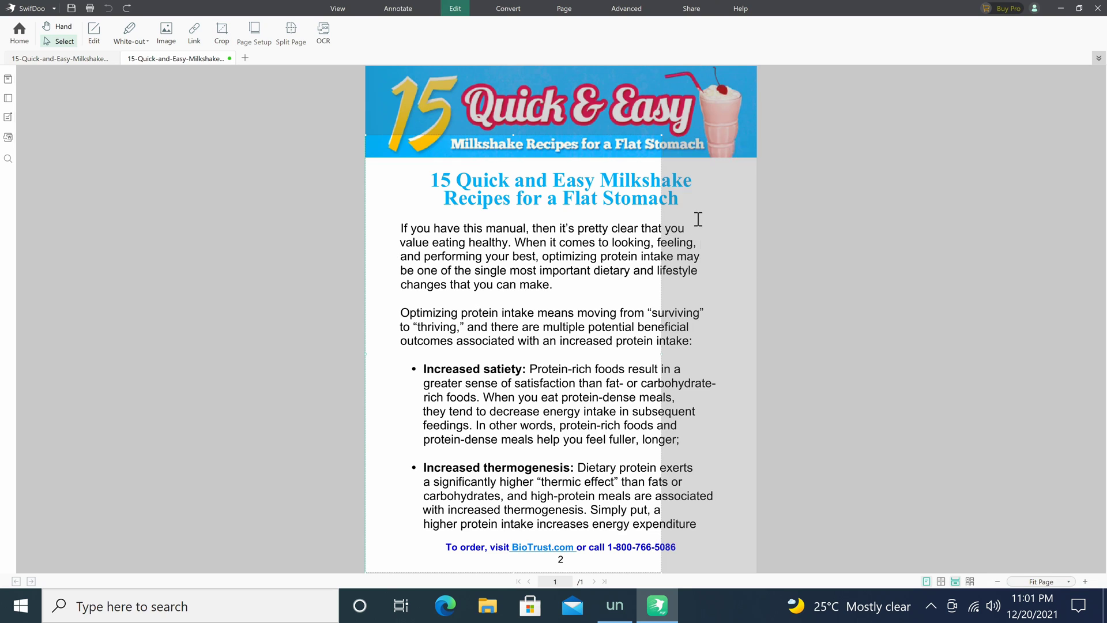
pyautogui.click(697, 221)
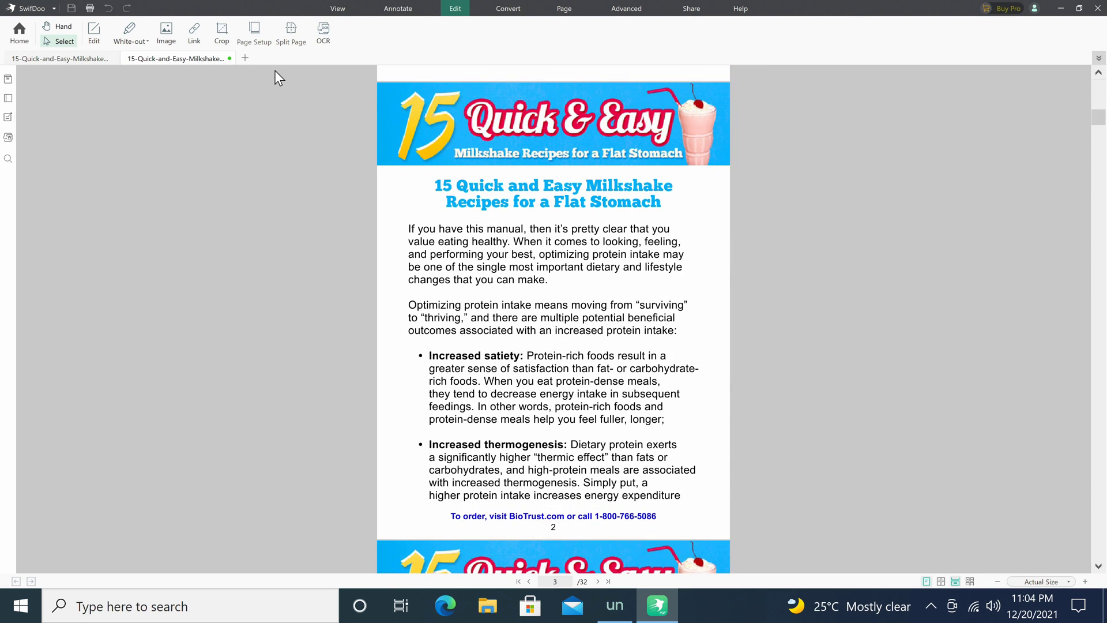
pyautogui.click(252, 36)
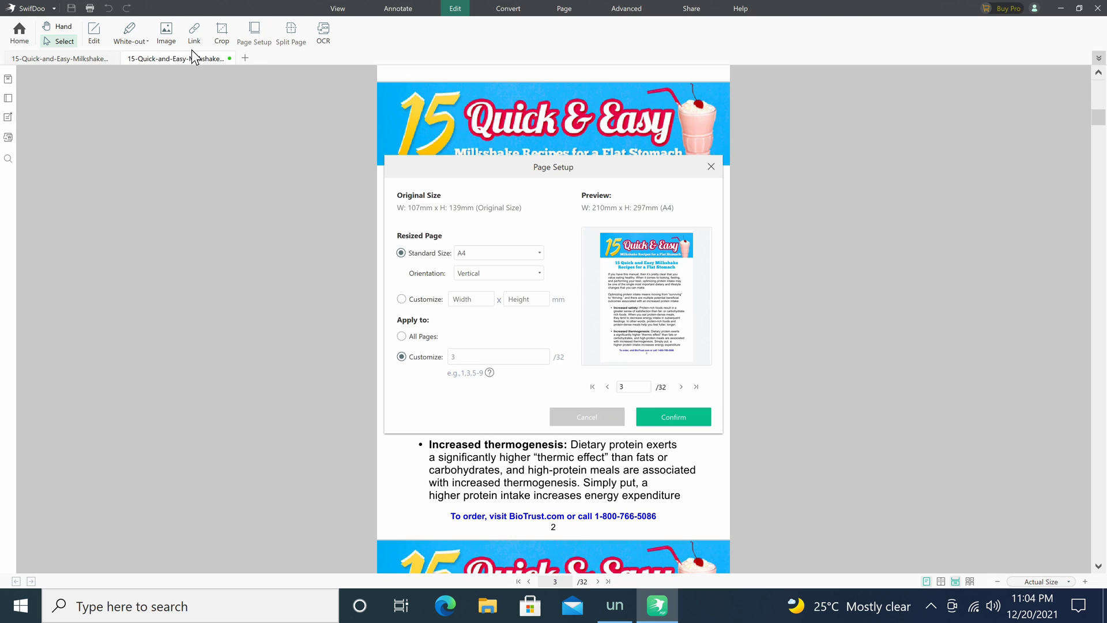
pyautogui.click(540, 254)
pyautogui.click(539, 254)
pyautogui.click(539, 273)
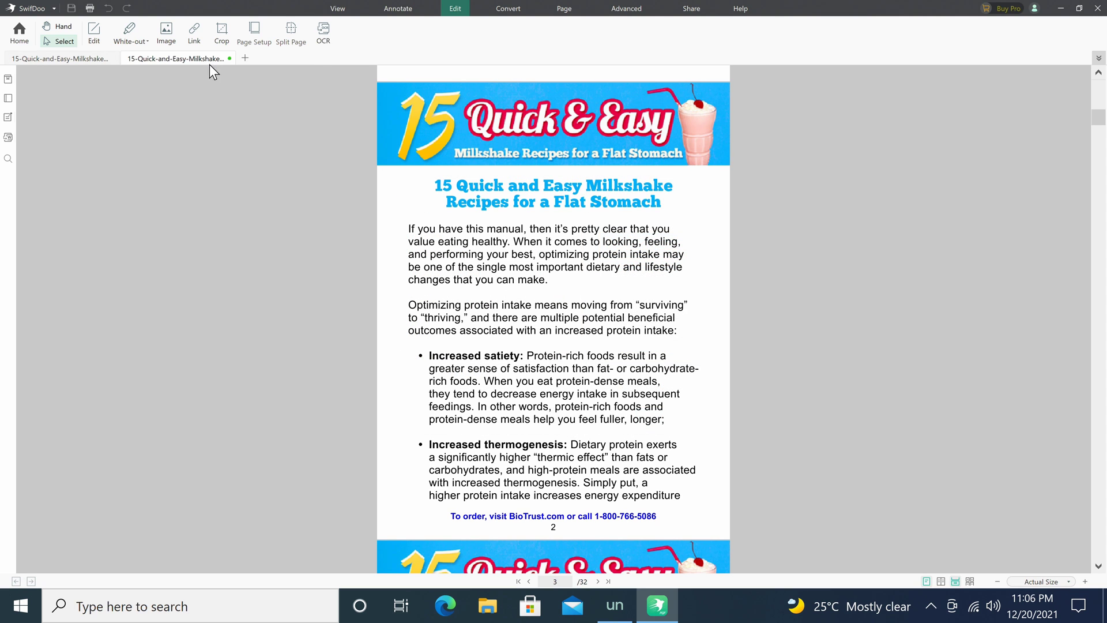
# Split page 3 with 6 horizontal and 4 vertical splitting lines, growing the document to 67 pages.
pyautogui.click(291, 32)
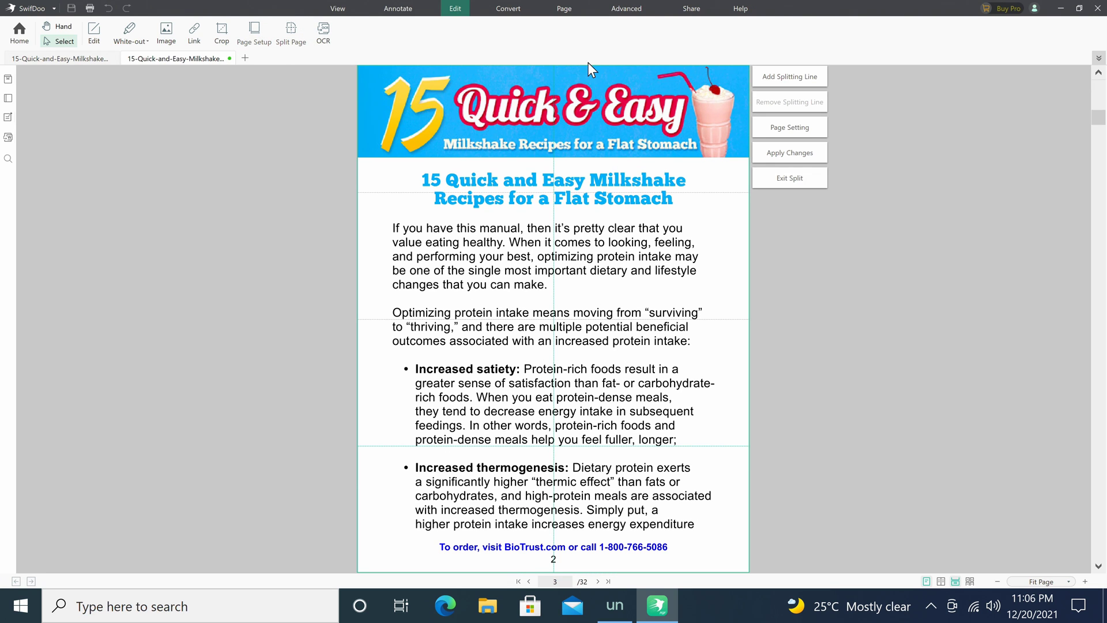
pyautogui.click(780, 76)
pyautogui.moveTo(511, 269); pyautogui.dragTo(492, 266)
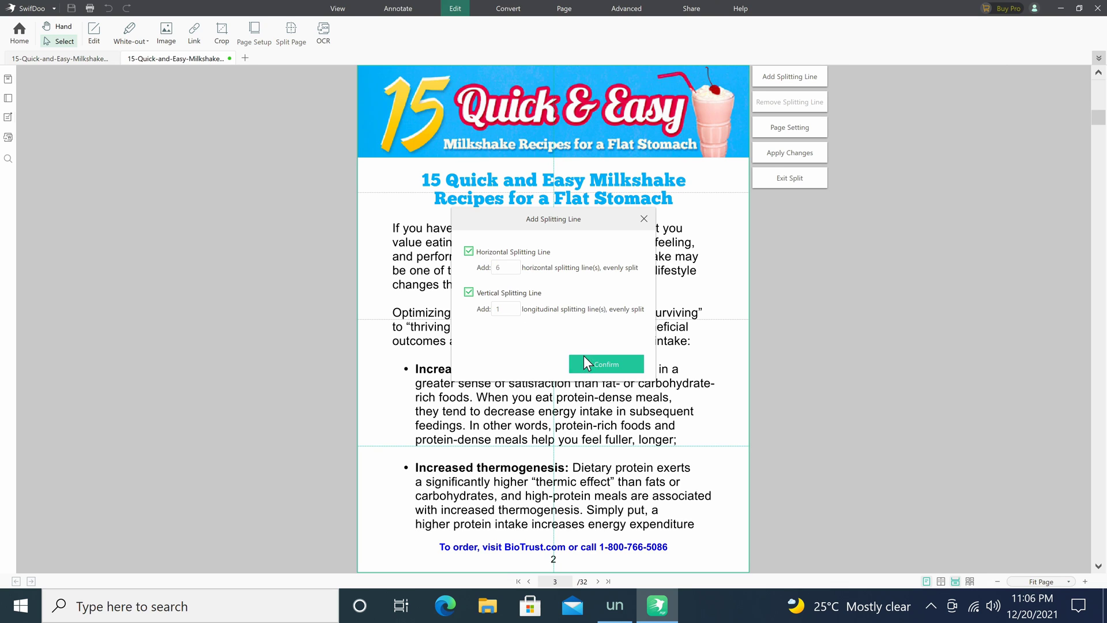
pyautogui.moveTo(518, 310); pyautogui.dragTo(486, 309)
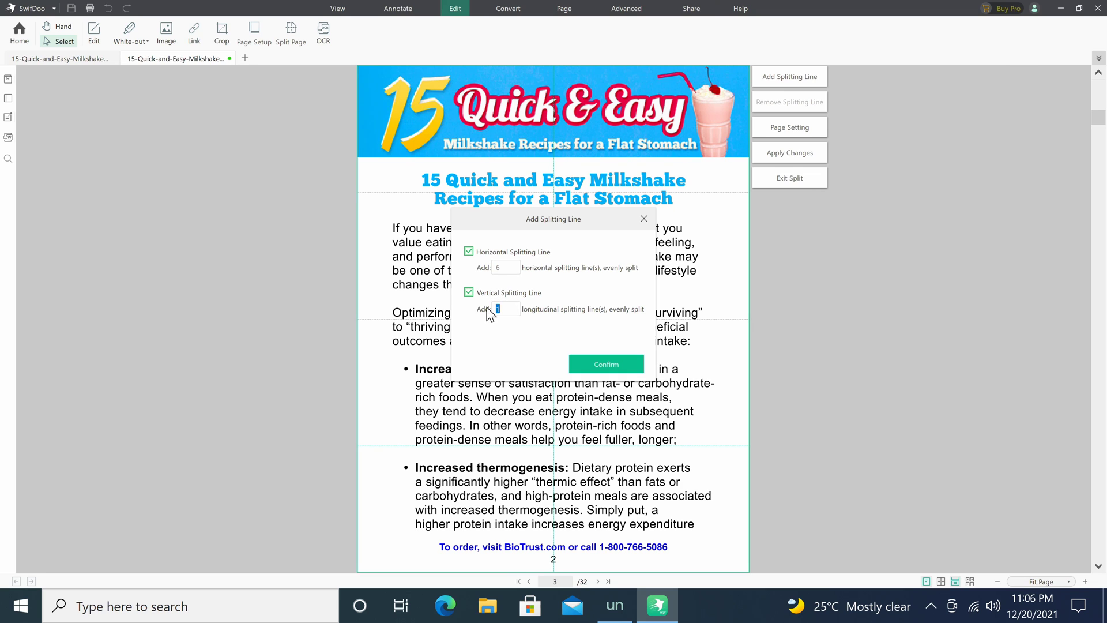
pyautogui.write('4')
pyautogui.click(602, 370)
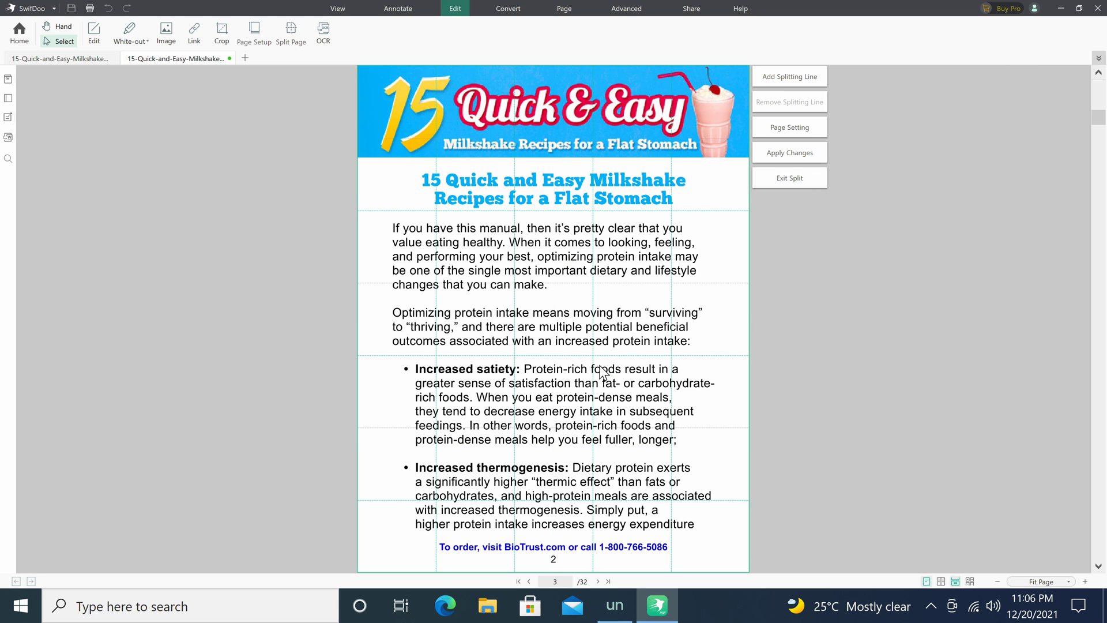
pyautogui.click(778, 158)
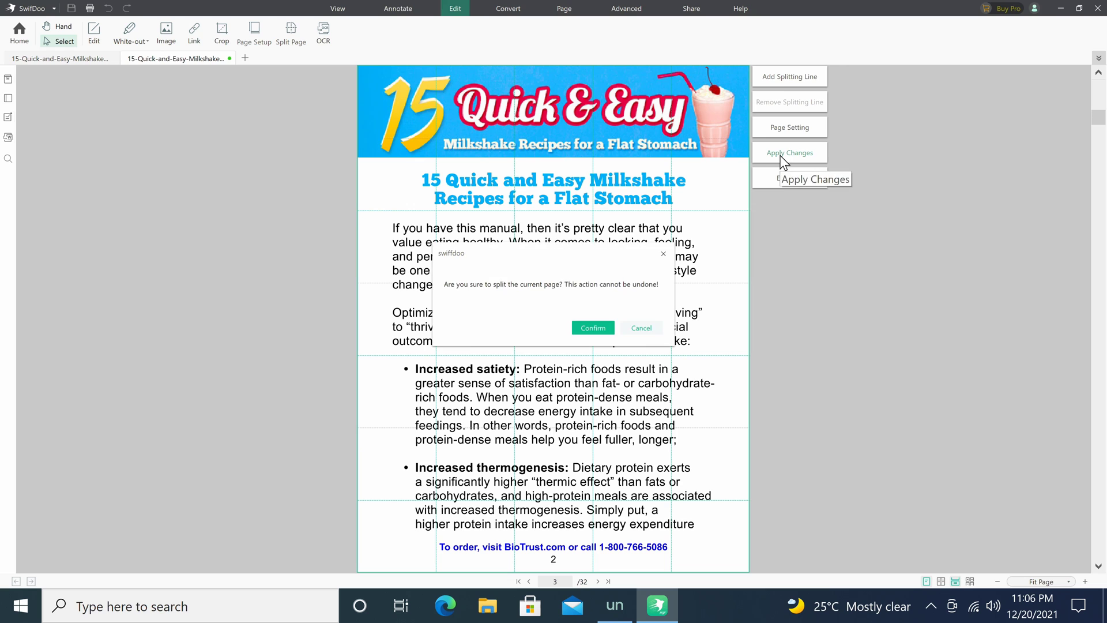
pyautogui.click(596, 331)
pyautogui.scroll(-3, 476, 328)
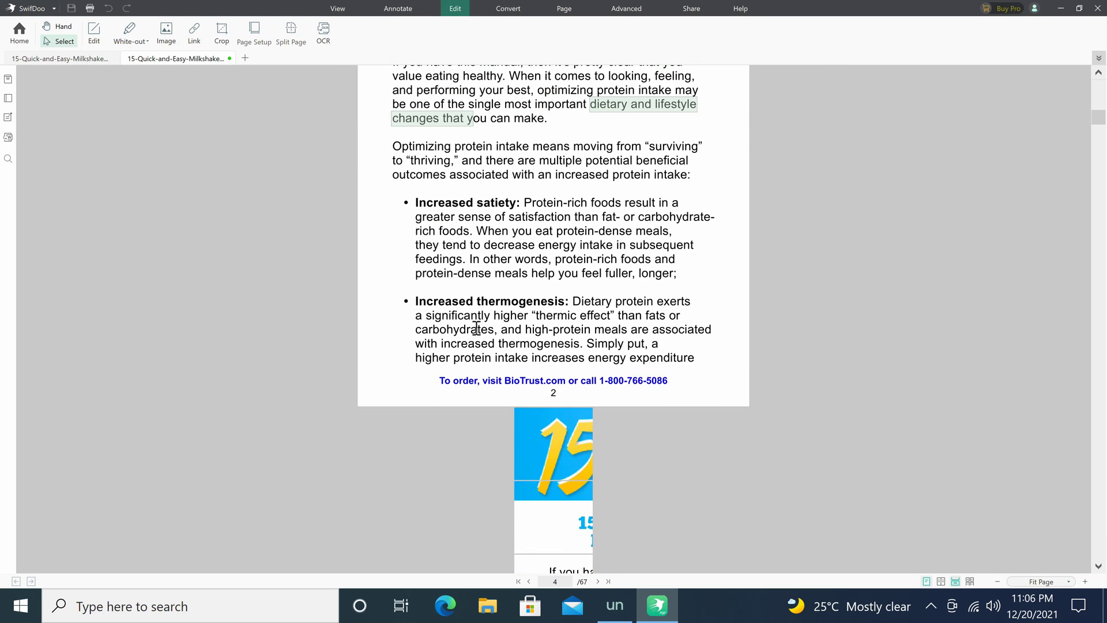
pyautogui.scroll(-10, 476, 329)
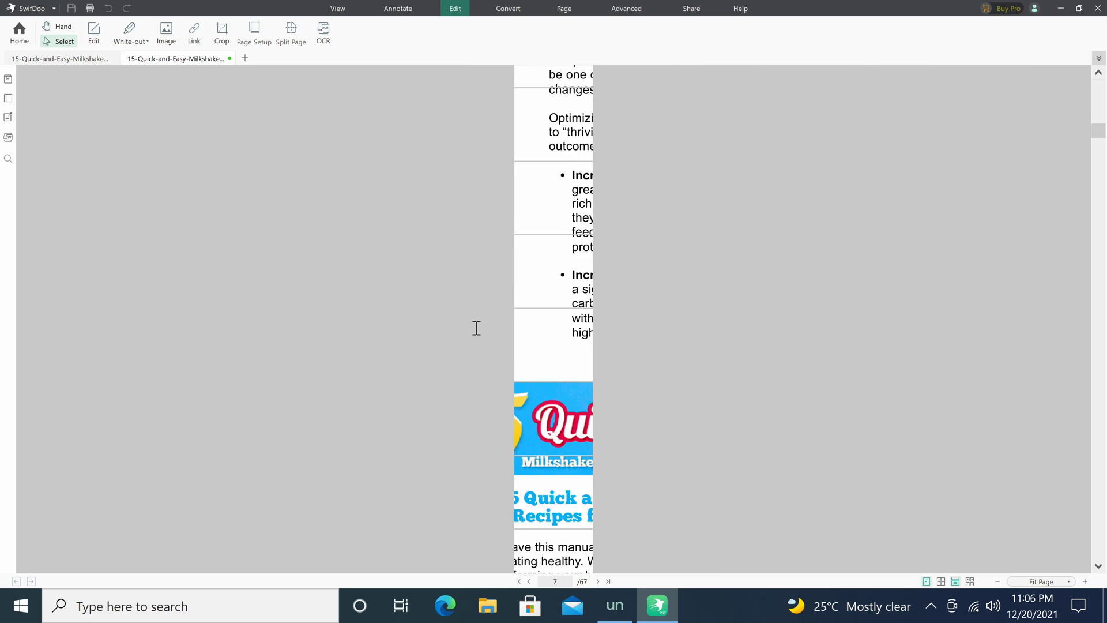
pyautogui.scroll(-3, 476, 328)
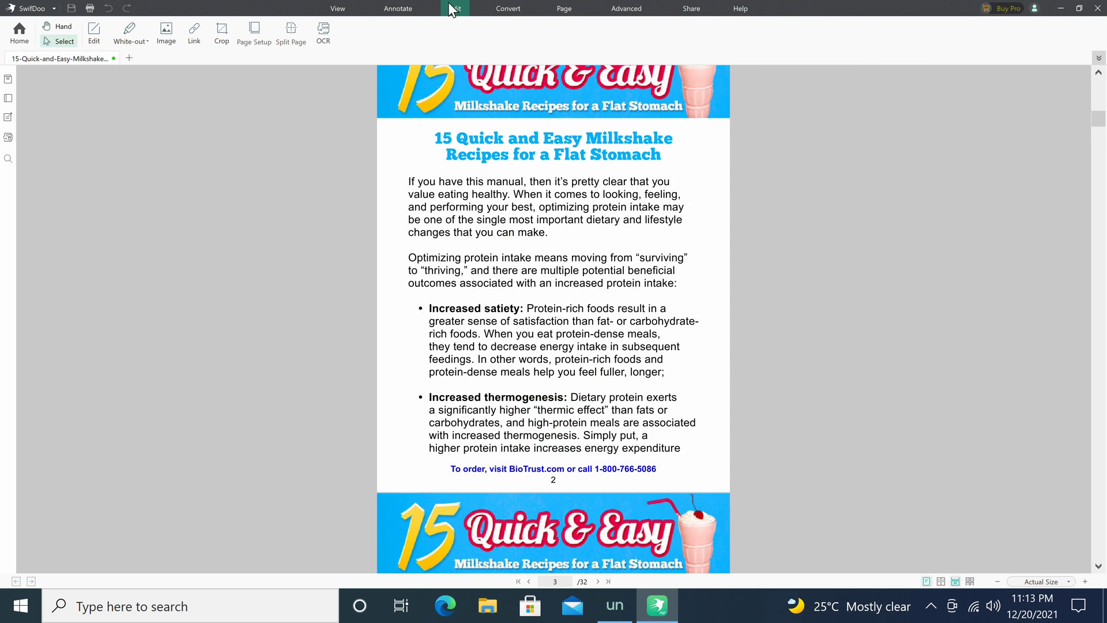
# Run OCR on the current page in English as Document with Text and Images, then select the first paragraph.
pyautogui.click(324, 34)
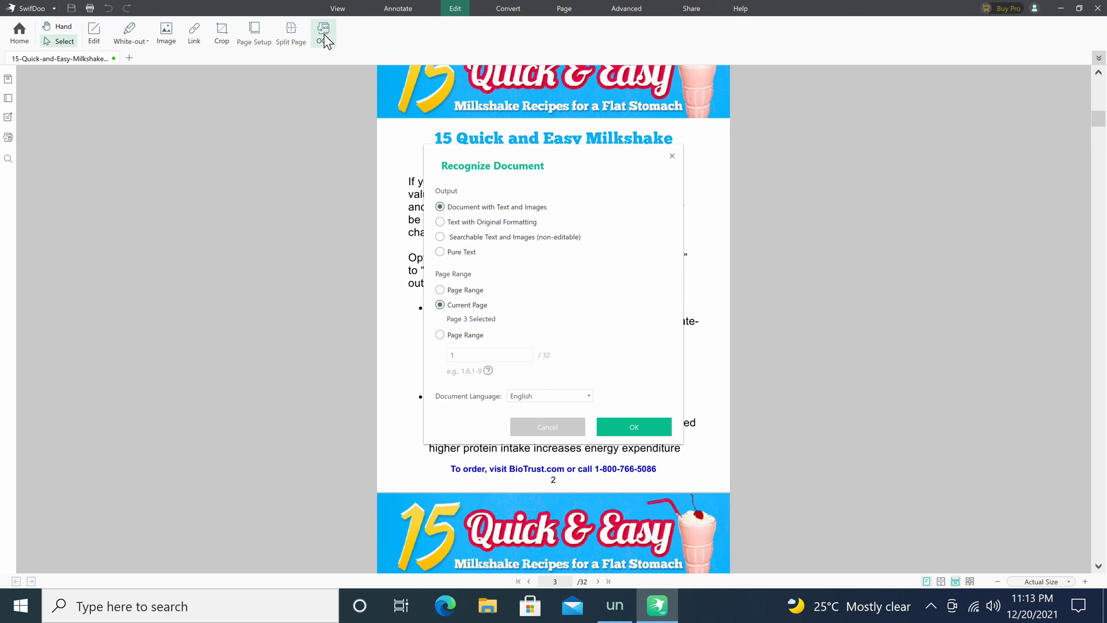
pyautogui.click(633, 430)
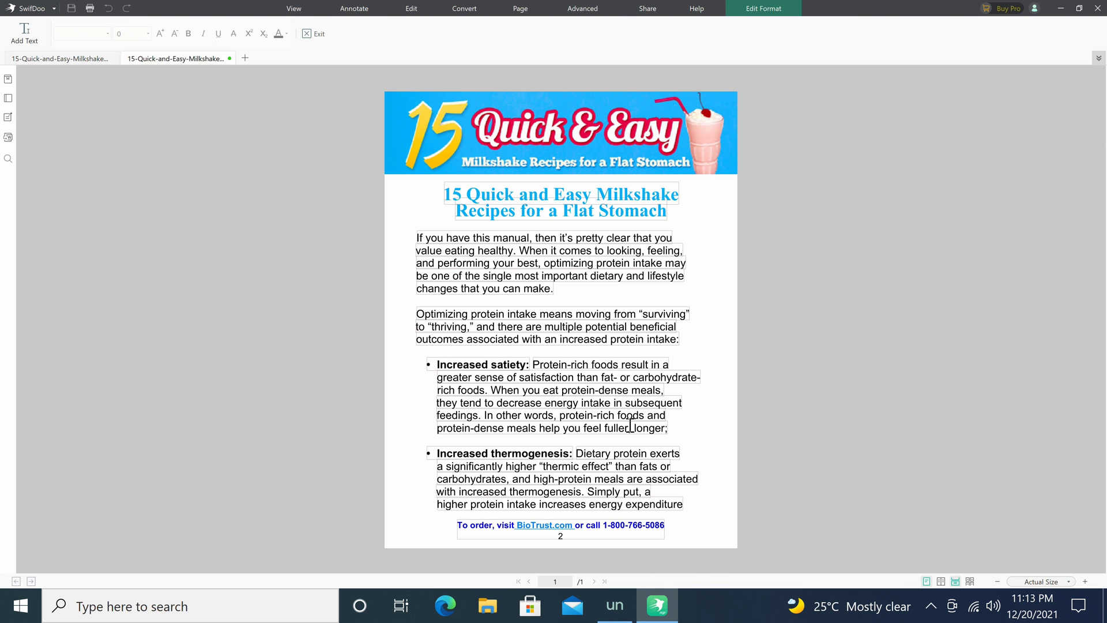
pyautogui.click(427, 232)
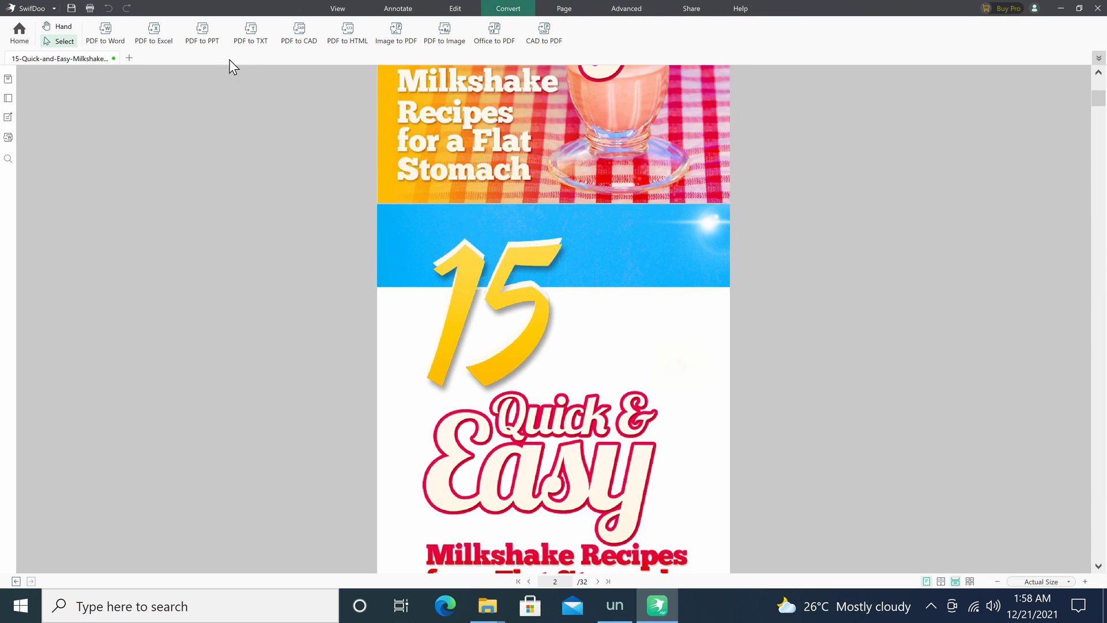
# Start the PDF to Word conversion, then in thumbnail view move page 2 ahead of page 1.
pyautogui.click(105, 31)
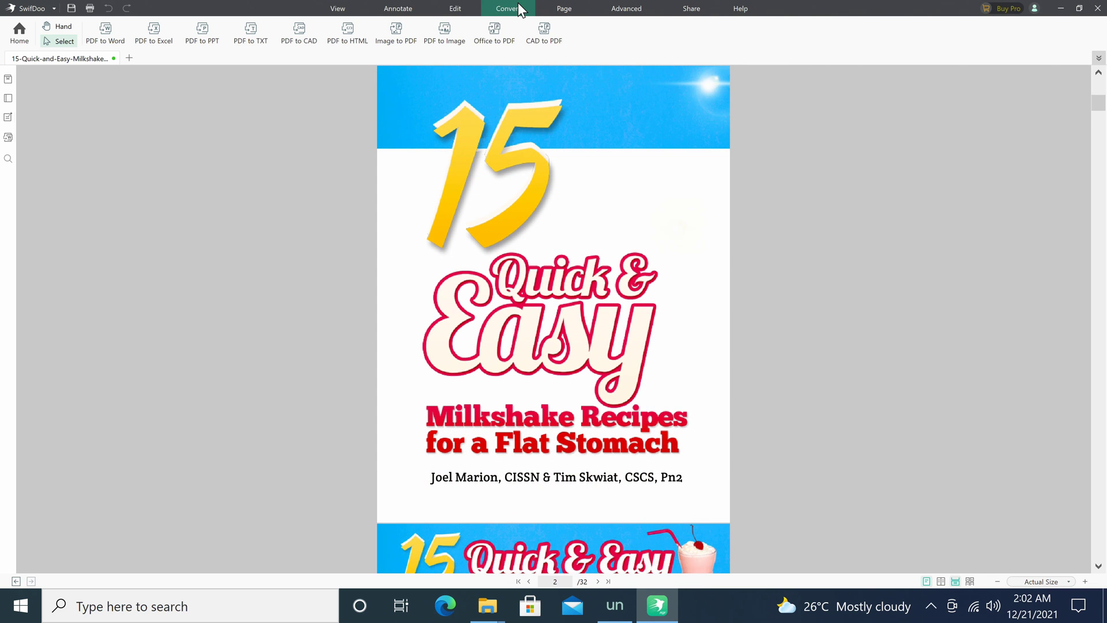
pyautogui.click(571, 6)
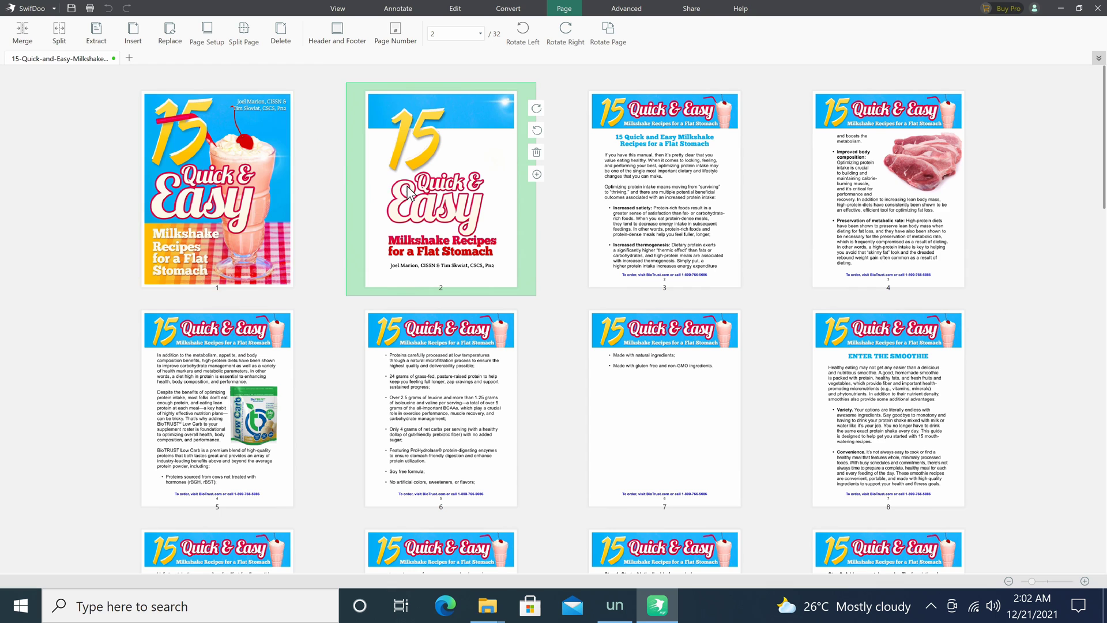
pyautogui.moveTo(408, 186); pyautogui.dragTo(358, 150)
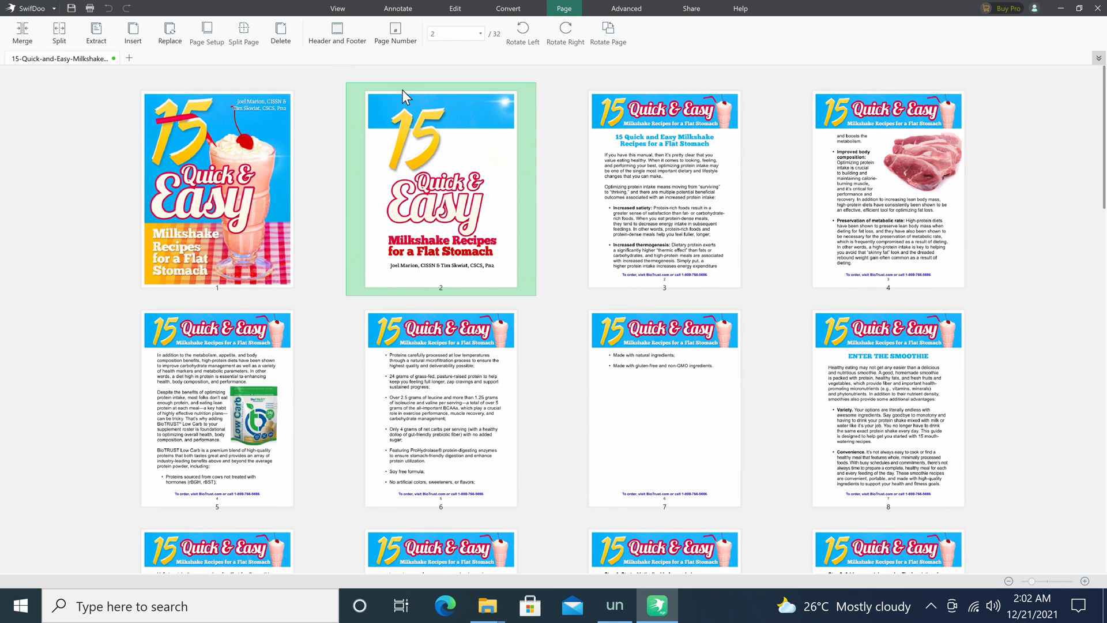
# Rotate page 2 a quarter turn clockwise, then back upright.
pyautogui.moveTo(526, 130)
pyautogui.click(536, 109)
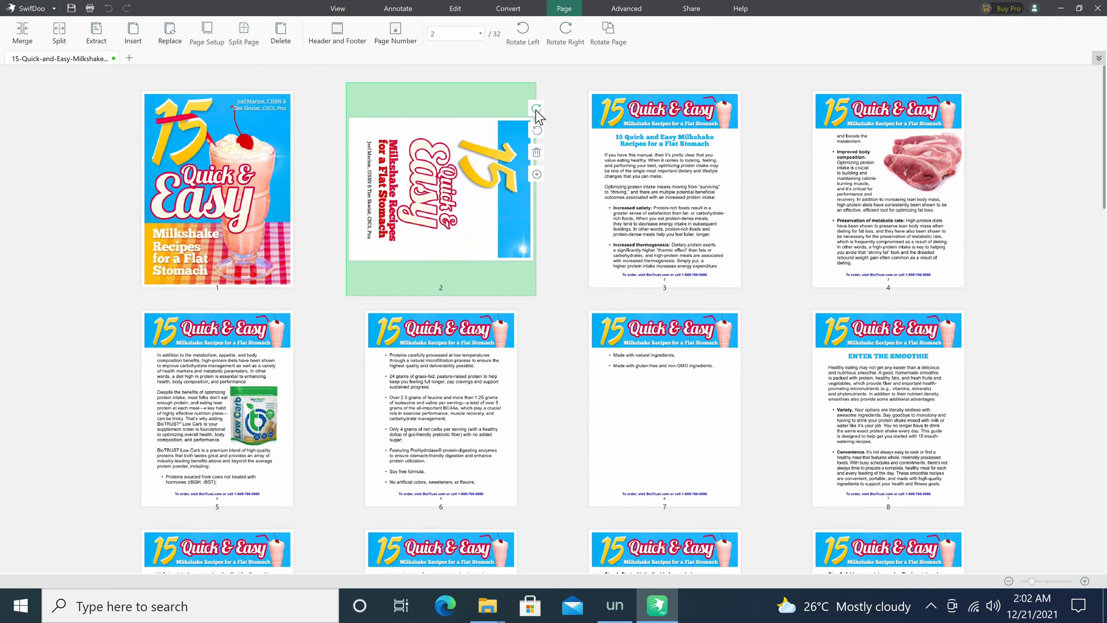
pyautogui.click(539, 130)
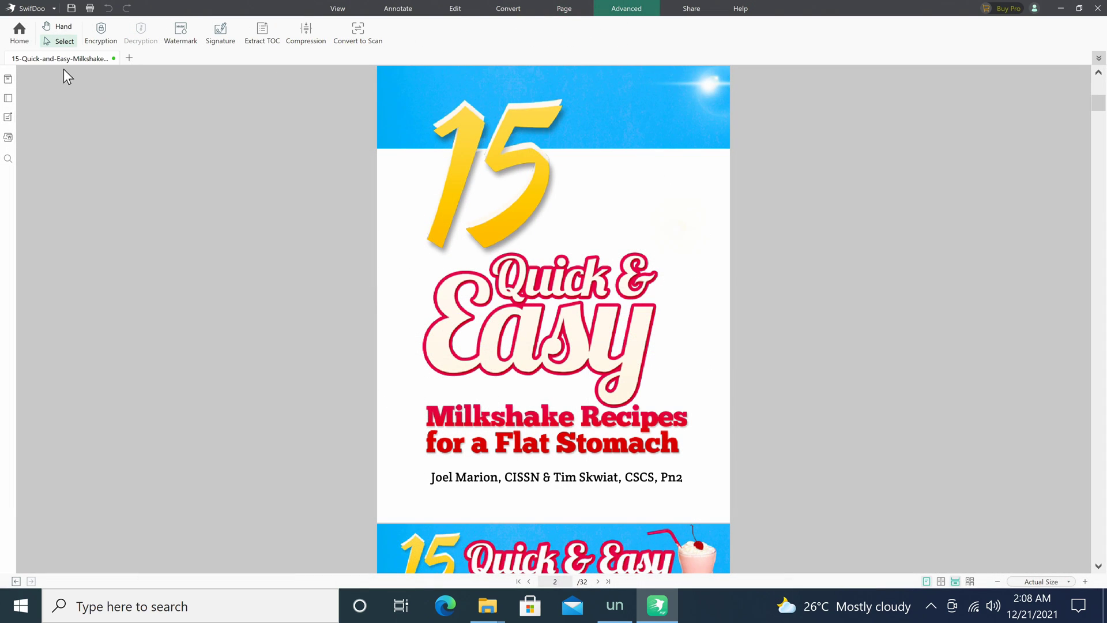
# Dismiss the Encryption options without protecting, then add a 'top secert' text watermark to the pages.
pyautogui.click(92, 36)
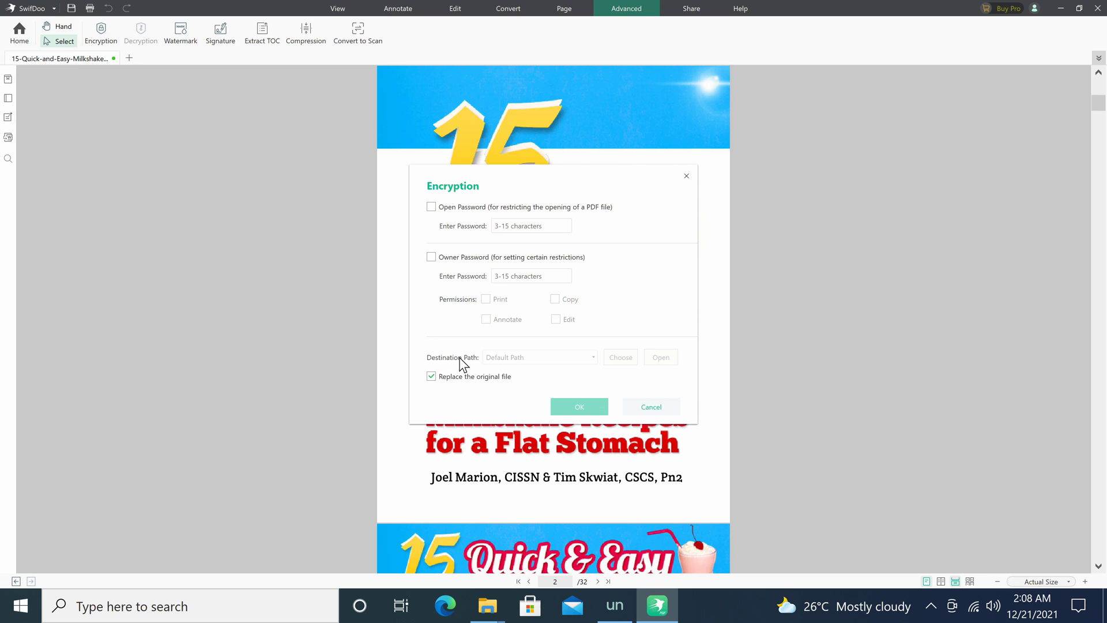
pyautogui.click(647, 407)
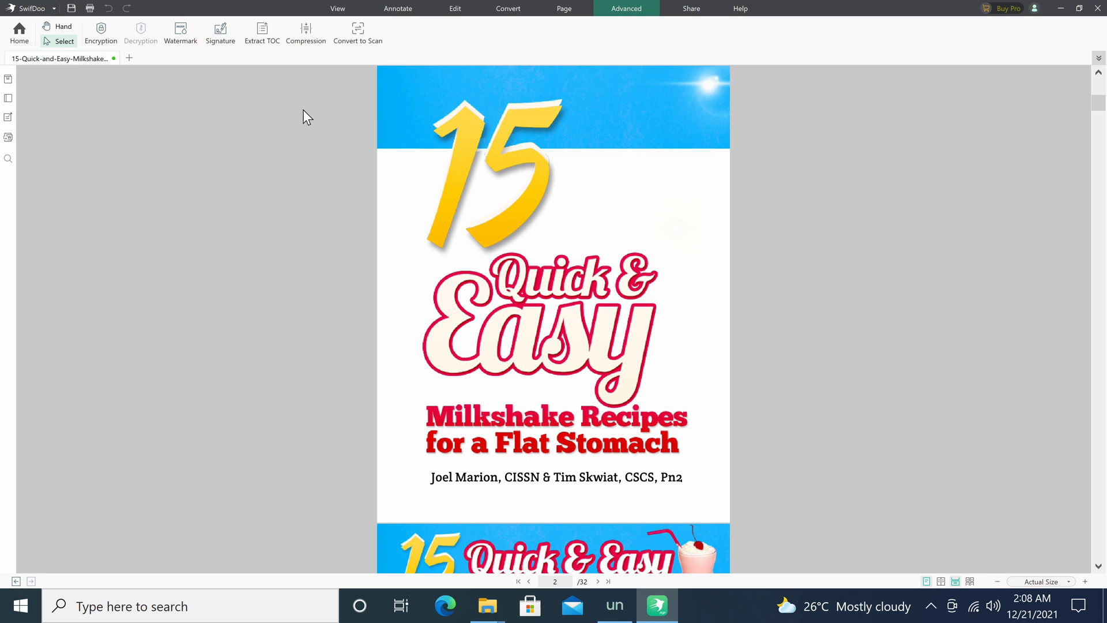
pyautogui.click(181, 34)
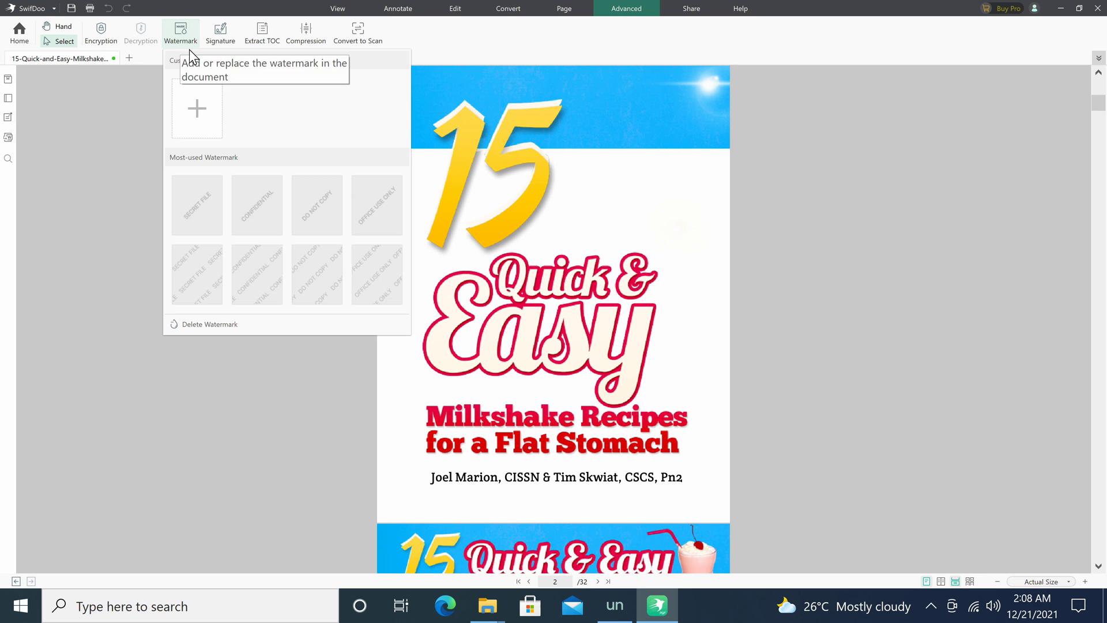
pyautogui.click(195, 90)
pyautogui.write('top s')
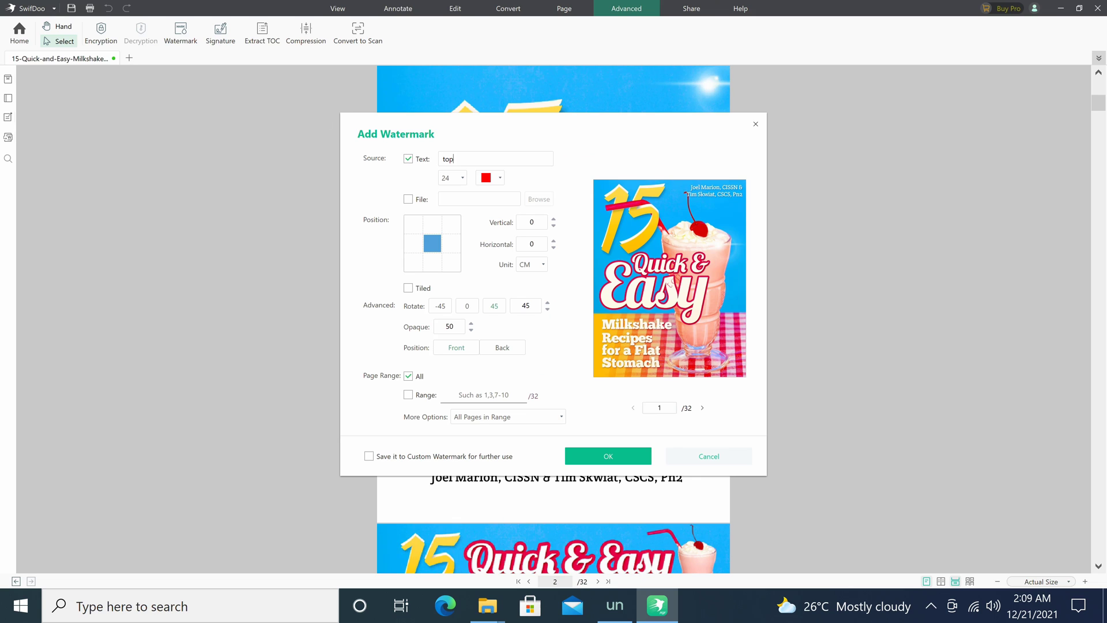
pyautogui.write('ecert')
pyautogui.click(602, 456)
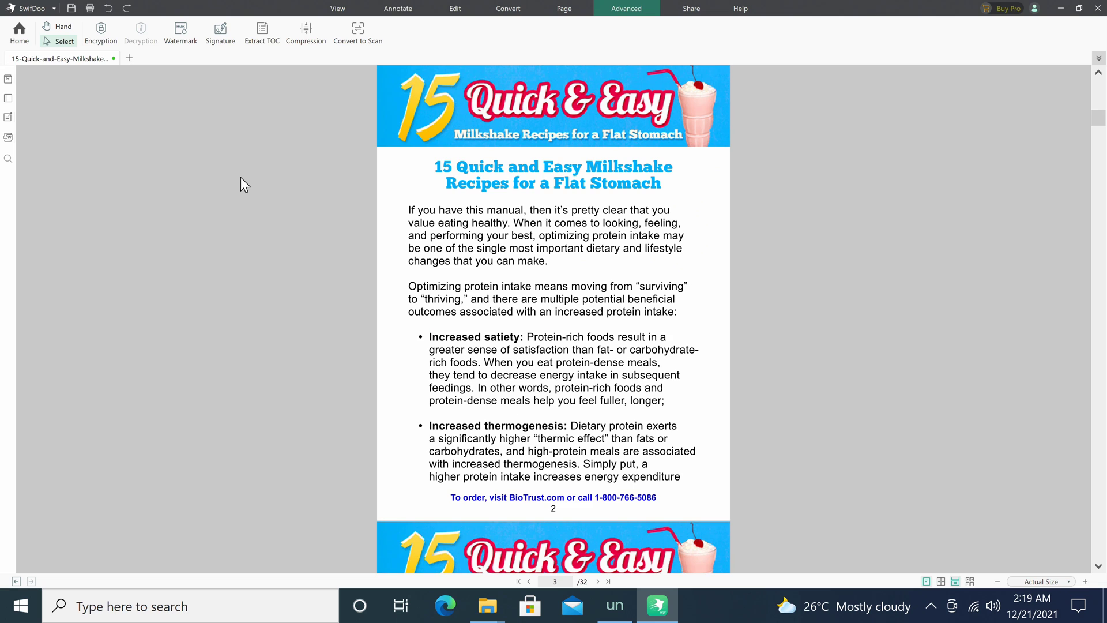
# Place the SwifDoo PDF signature near page 2's bottom line and drag it further right.
pyautogui.click(220, 33)
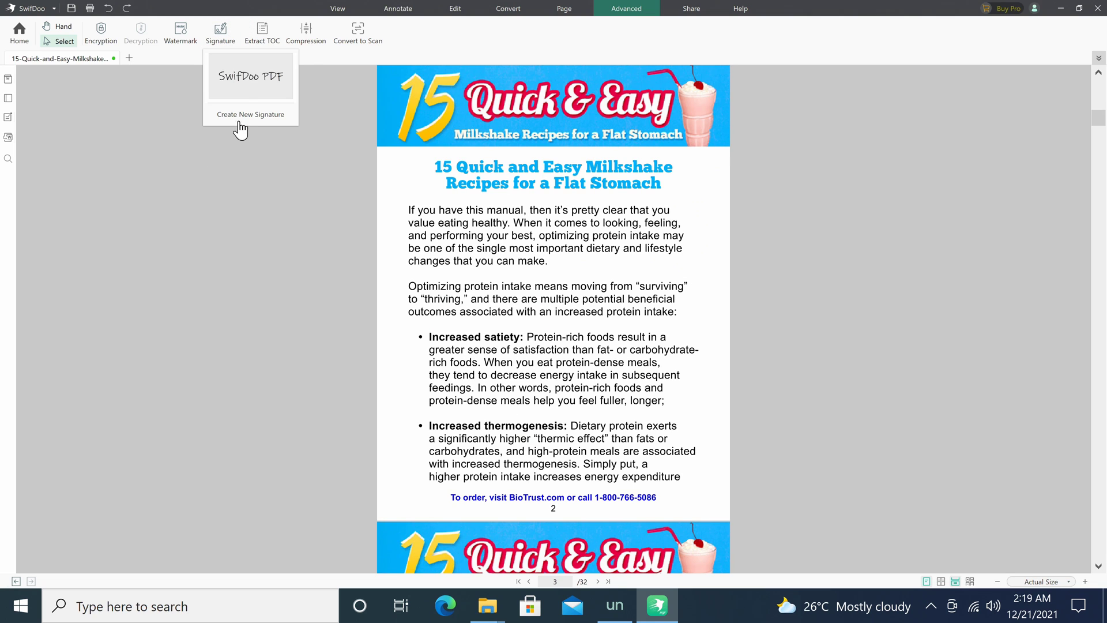
pyautogui.click(237, 86)
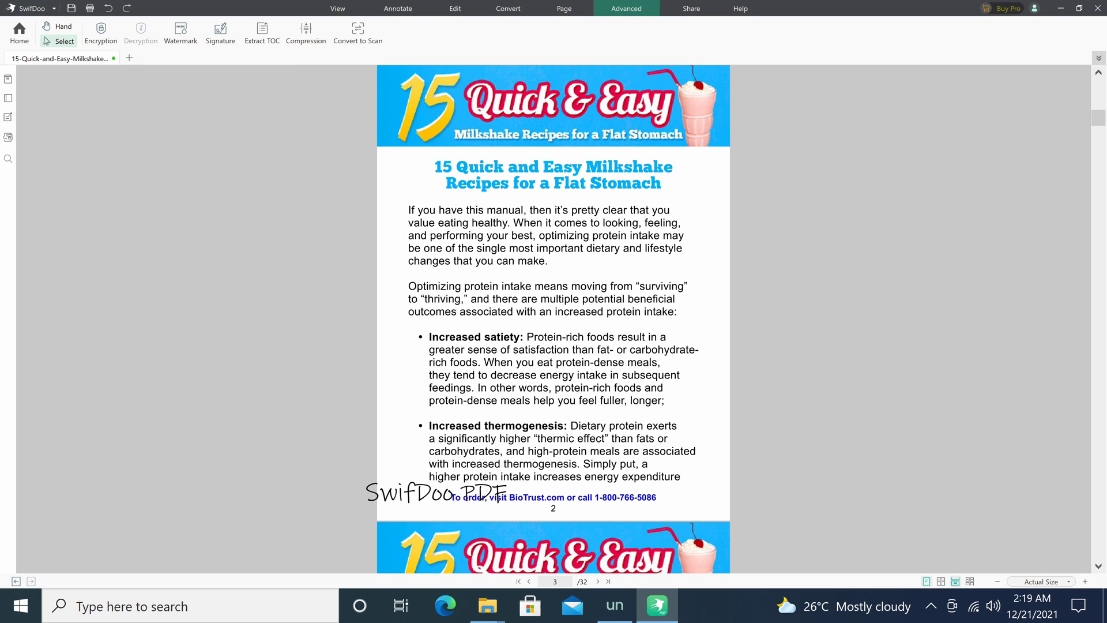
pyautogui.click(299, 479)
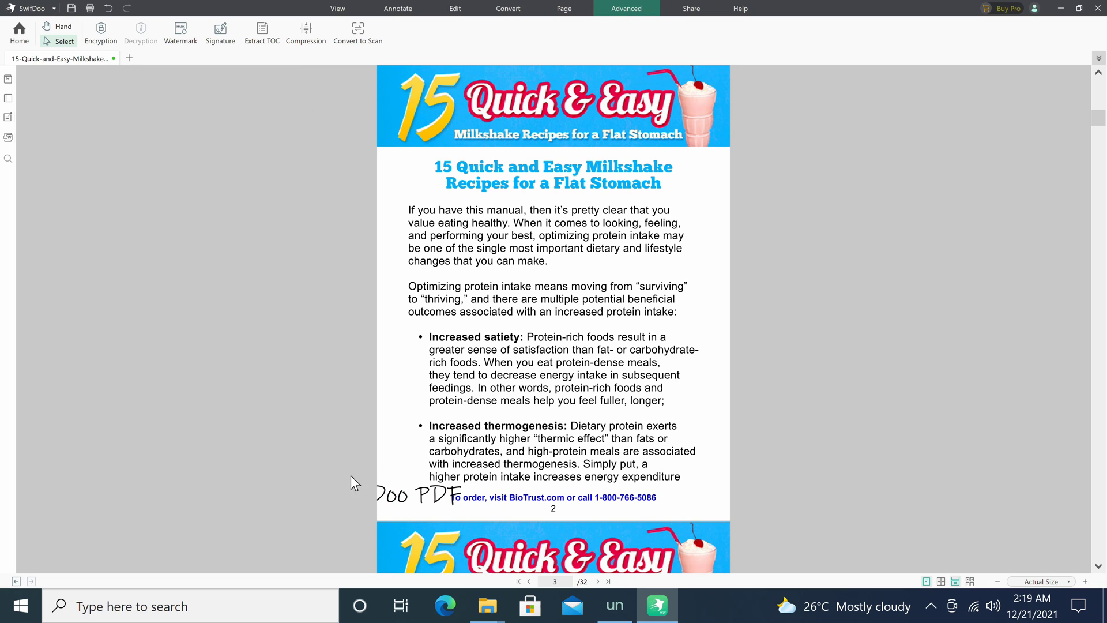
pyautogui.moveTo(396, 495)
pyautogui.mouseDown()
pyautogui.moveTo(632, 476)
pyautogui.moveTo(610, 370)
pyautogui.moveTo(663, 407)
pyautogui.mouseUp()
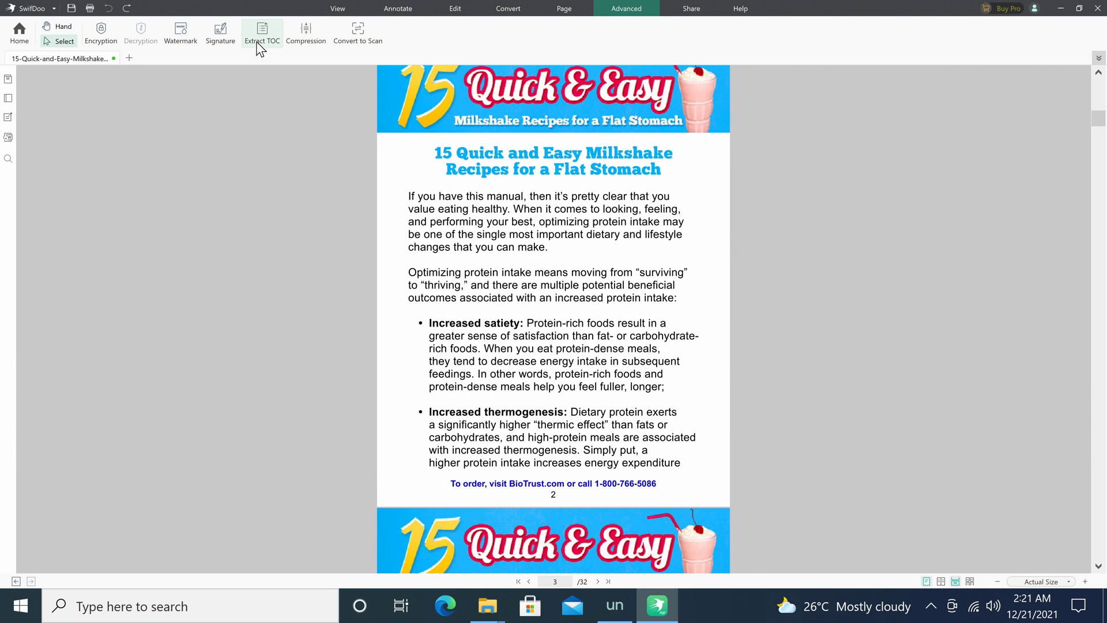
# Show the Bookmark panel via Extract TOC, open and close Compression, then start Convert to Scan.
pyautogui.click(260, 35)
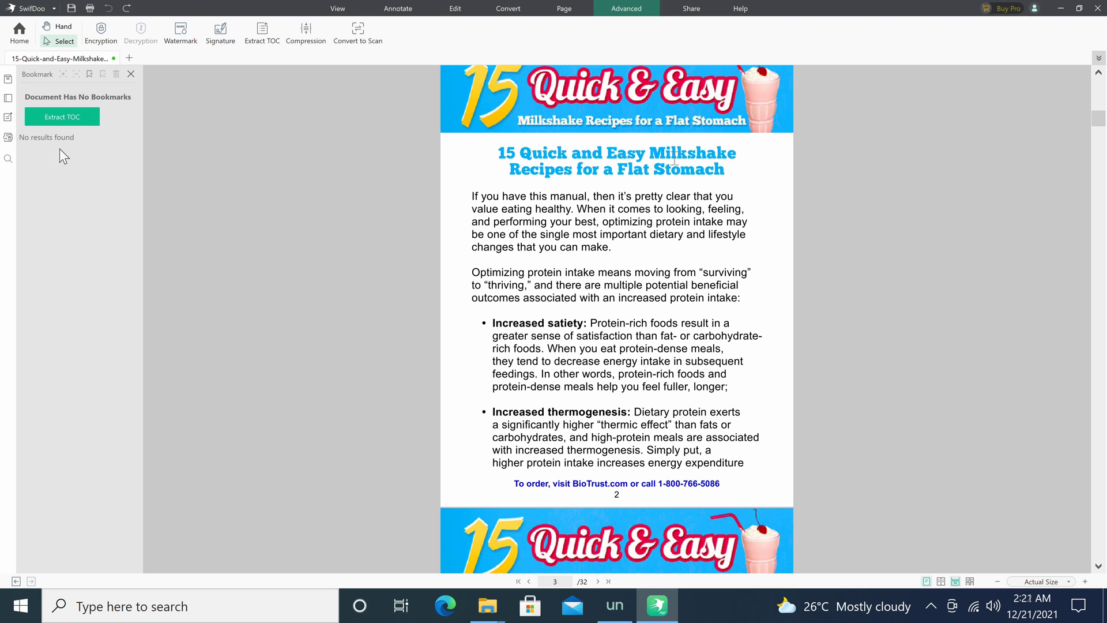
pyautogui.click(306, 33)
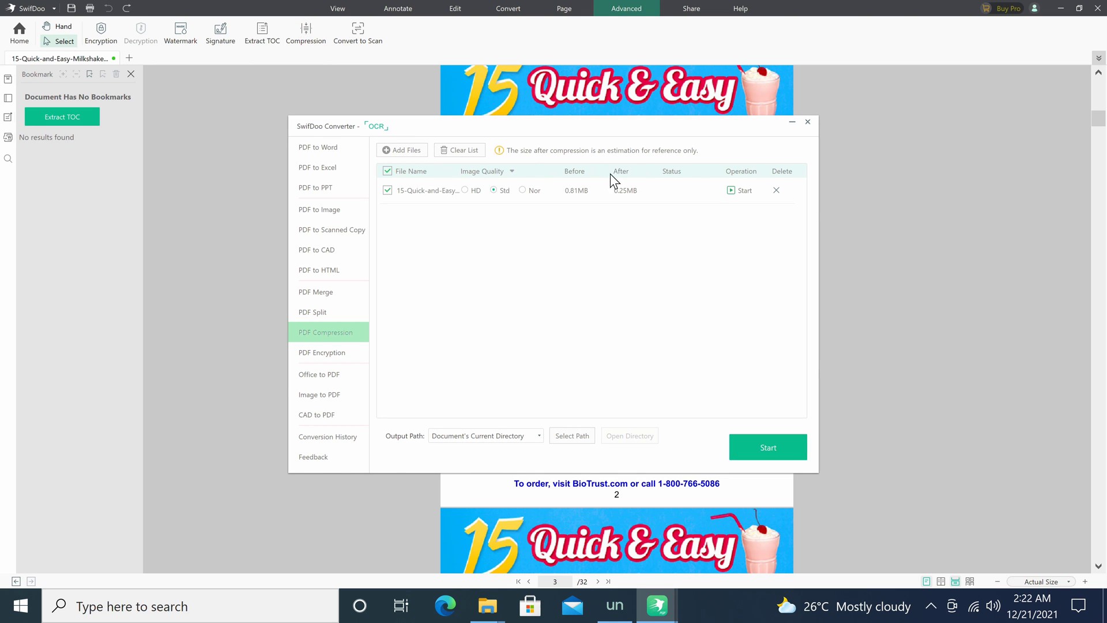
pyautogui.click(808, 122)
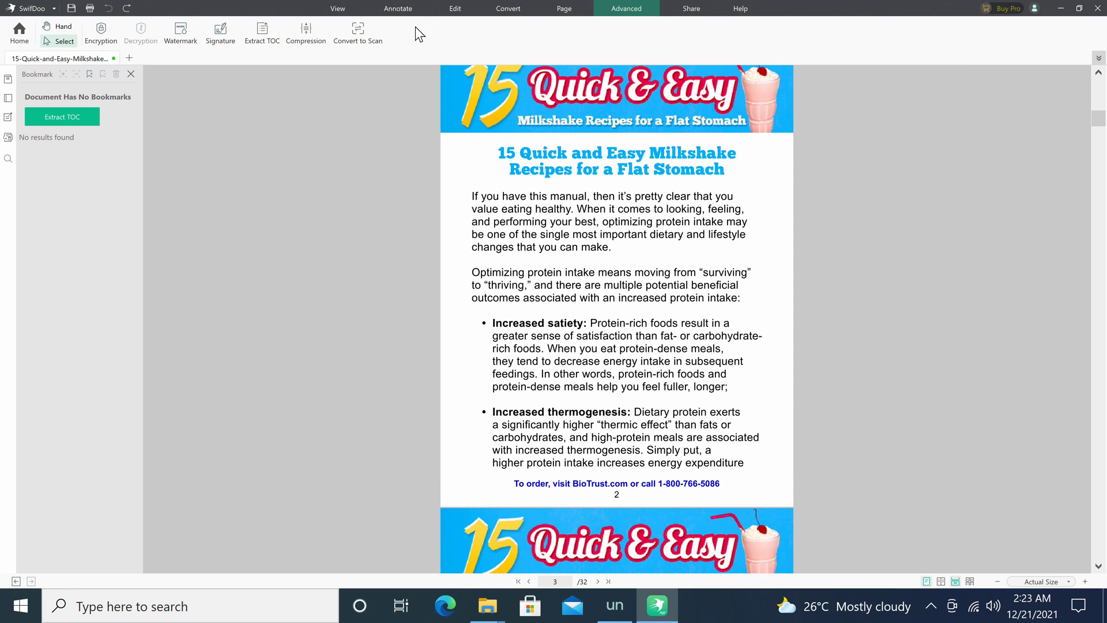
pyautogui.click(358, 30)
# View the sharing options, then check for updates and open and close the Feedback form.
pyautogui.click(692, 8)
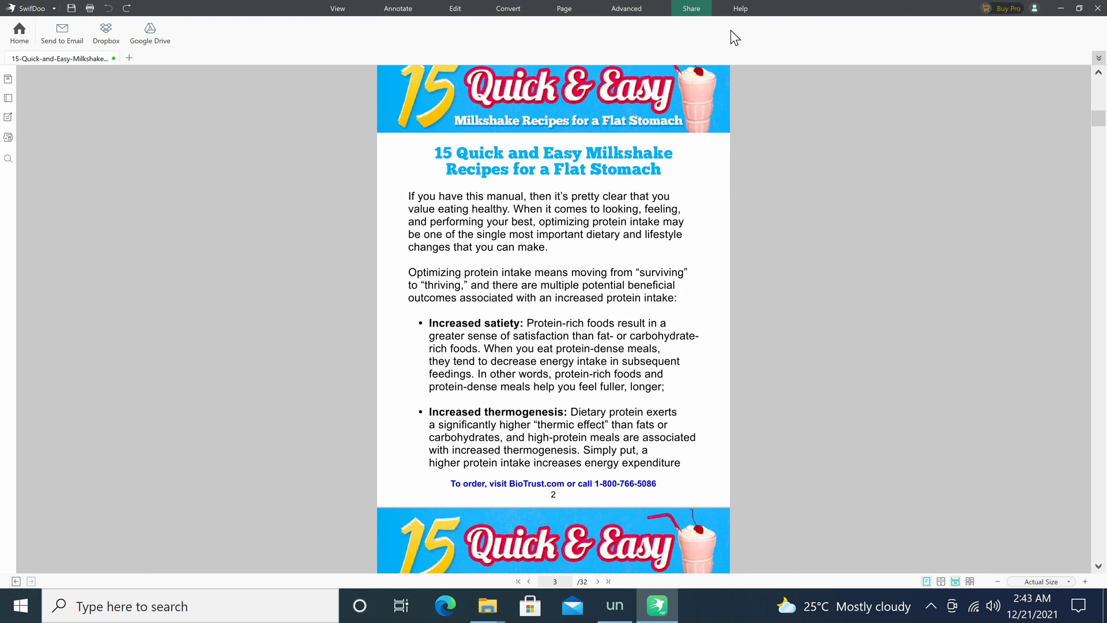
pyautogui.click(737, 10)
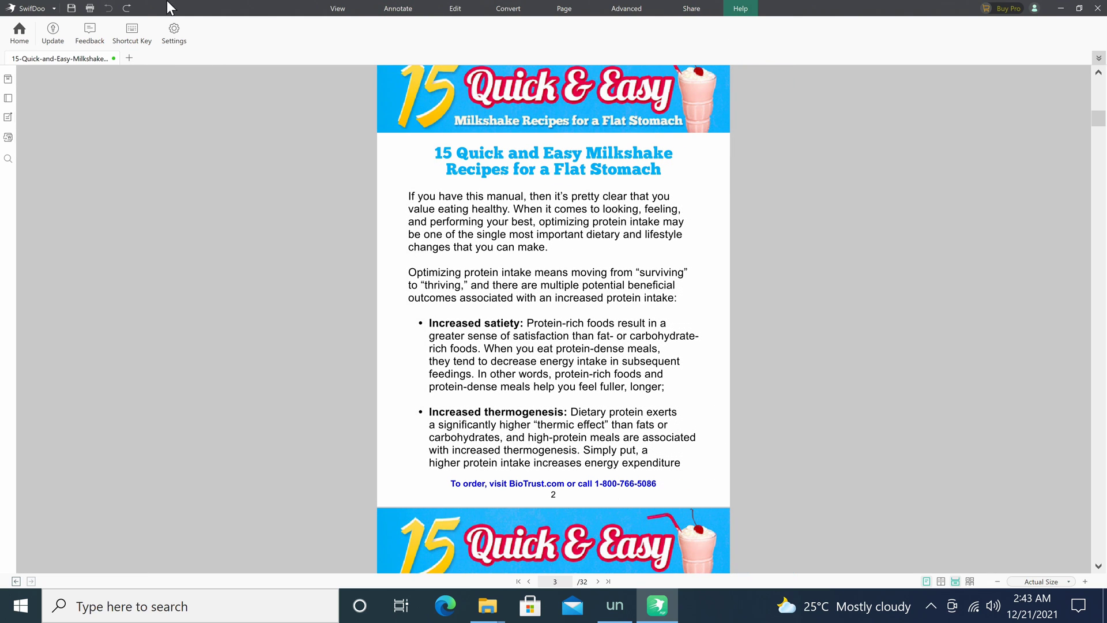
pyautogui.click(53, 34)
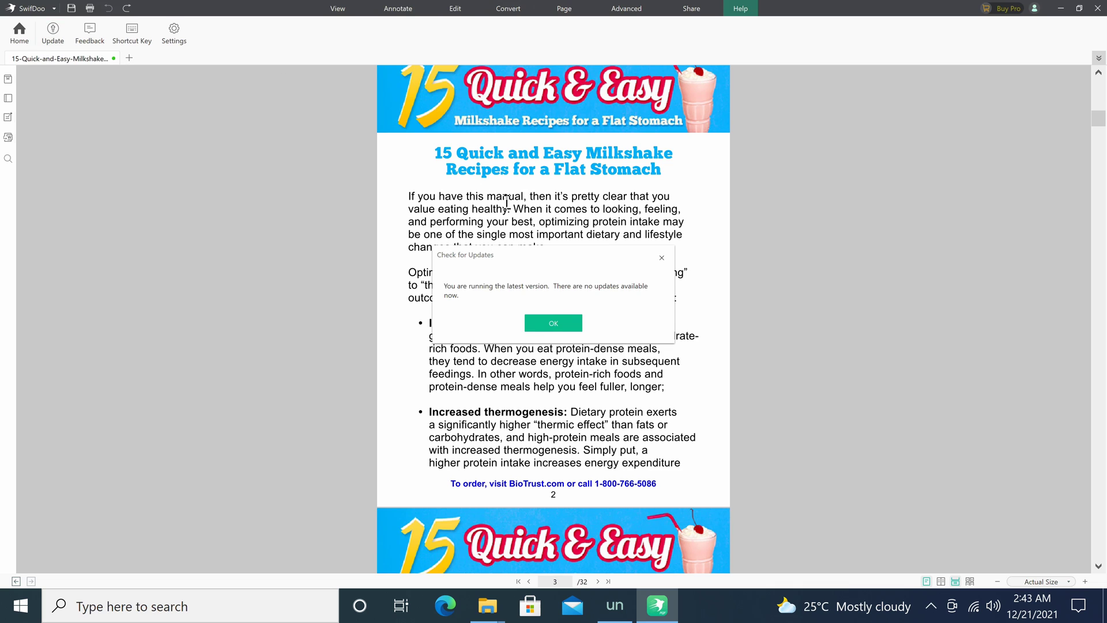
pyautogui.click(552, 323)
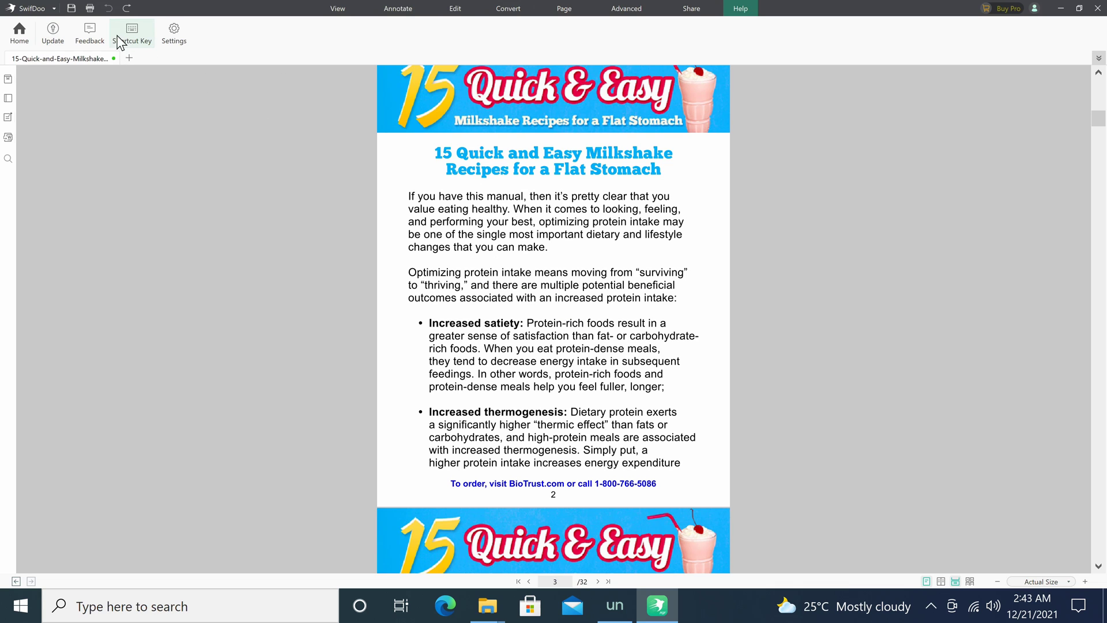
pyautogui.click(90, 35)
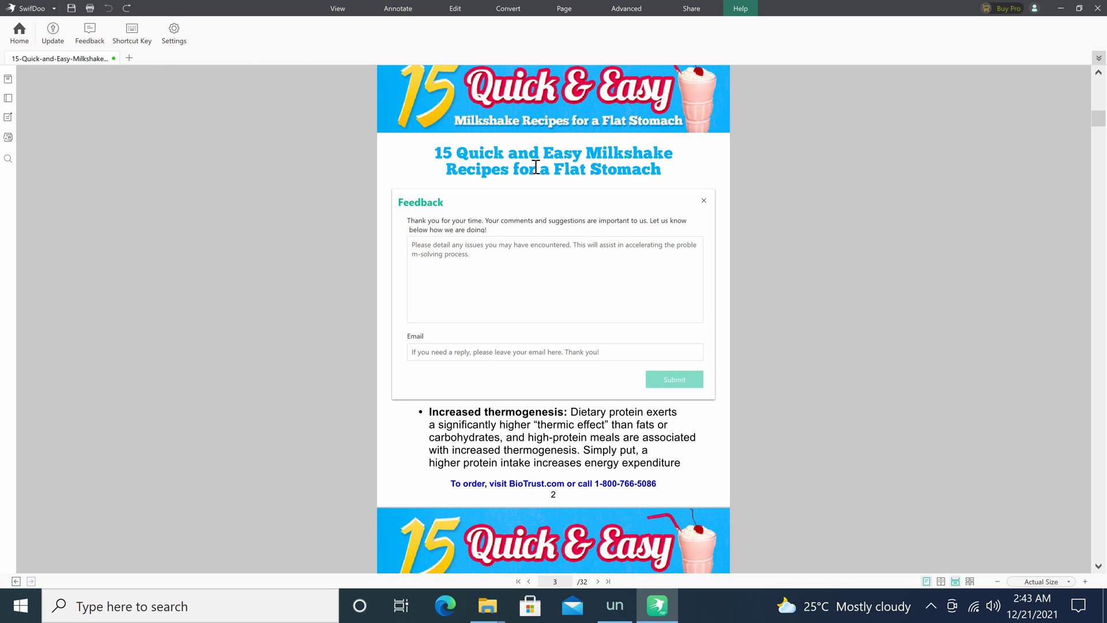
pyautogui.click(703, 201)
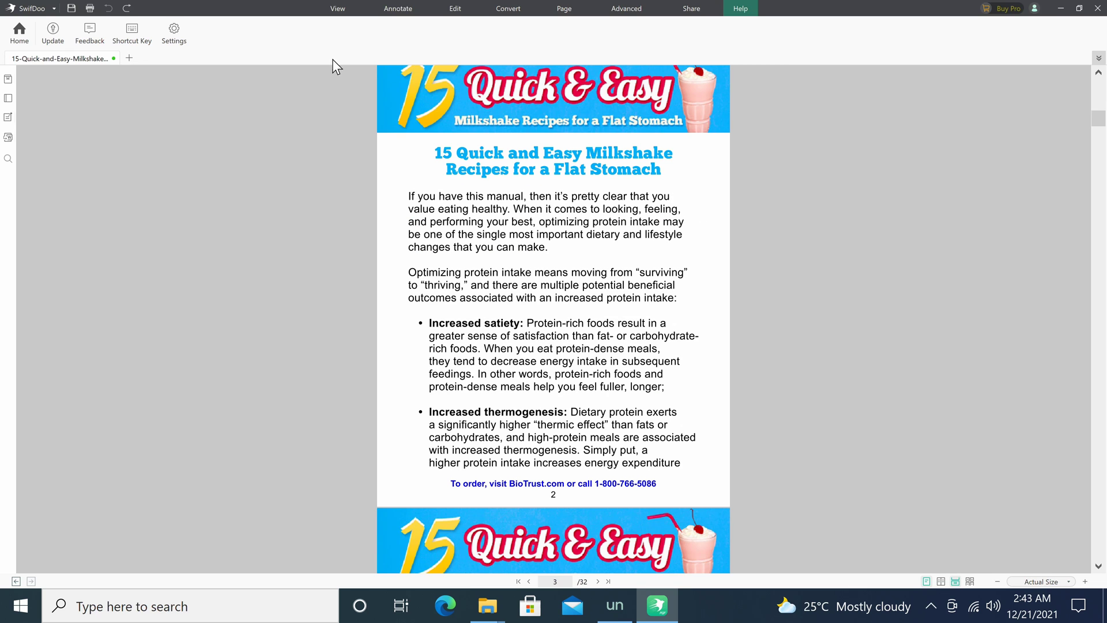
# Show the shortcut key list, visit and close Settings, then select the Search shortcut for reassignment.
pyautogui.click(145, 42)
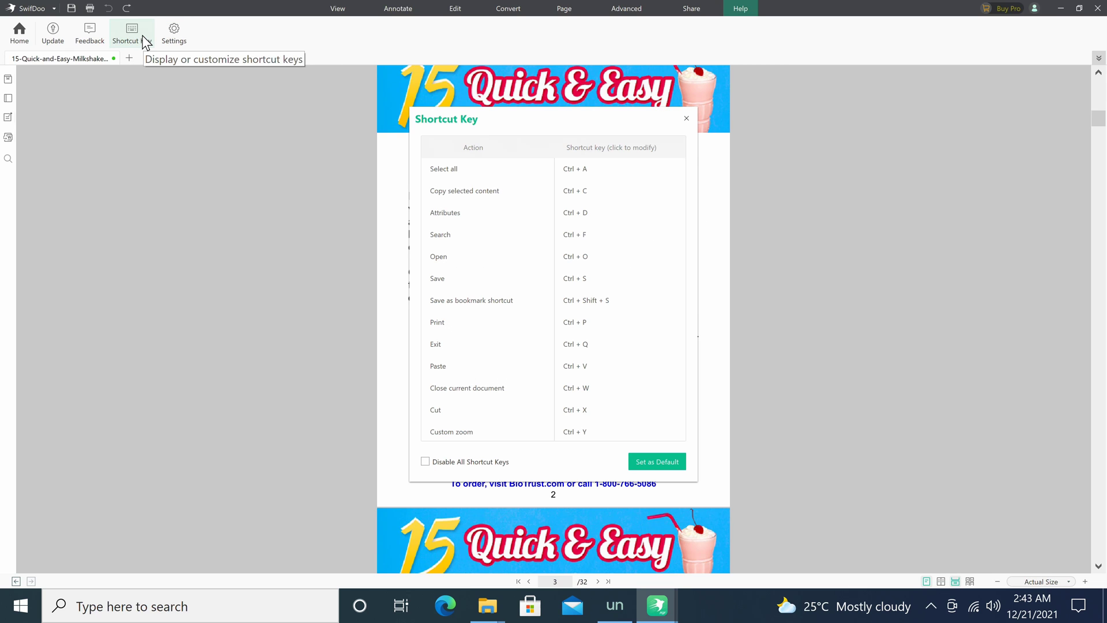
pyautogui.click(174, 40)
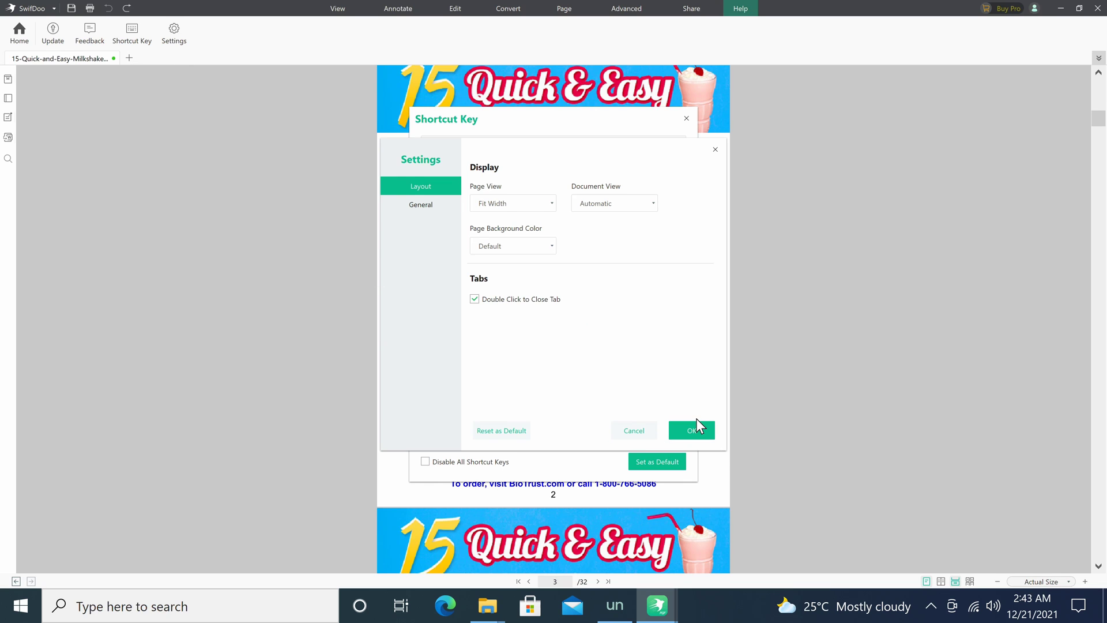
pyautogui.click(697, 430)
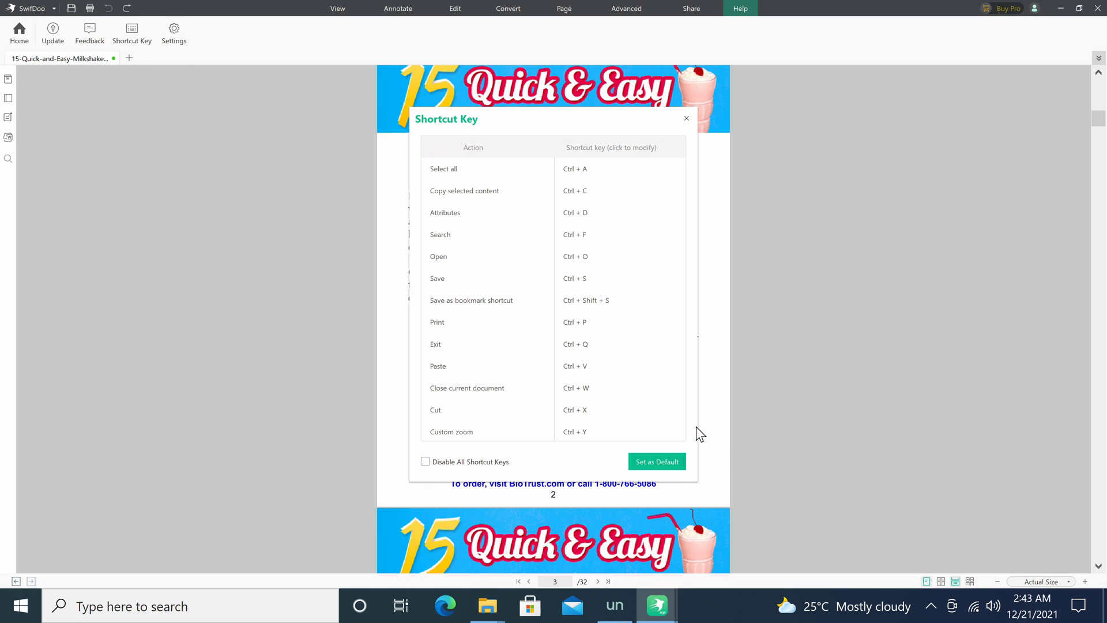
pyautogui.click(579, 234)
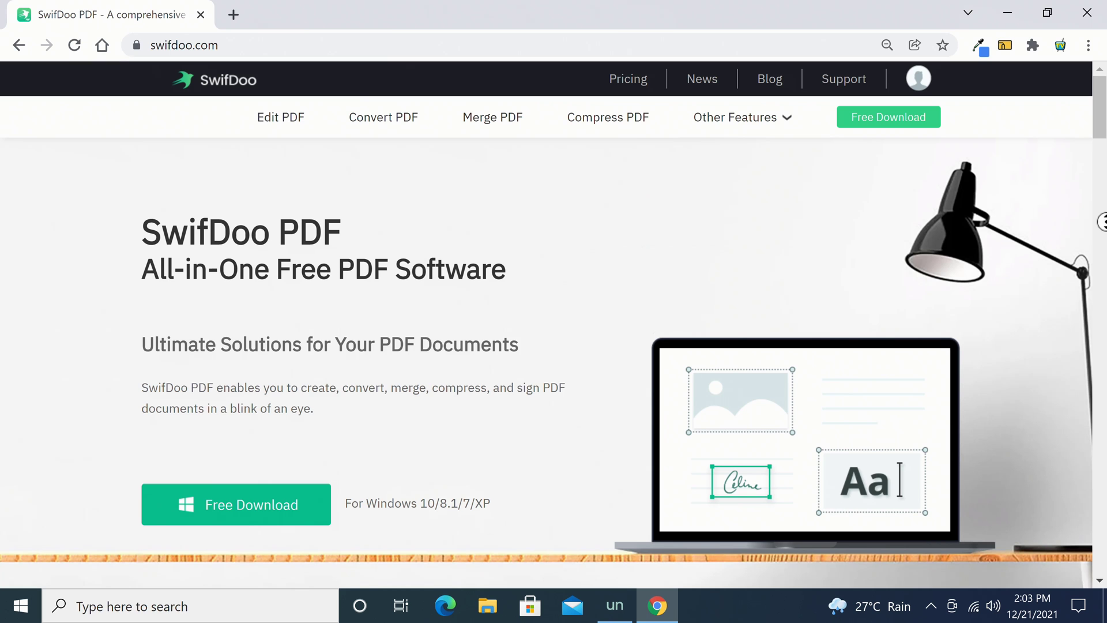
# Scroll the swifdoo.com home page down to the Powerful Features and Lightweight in System Resources sections.
pyautogui.scroll(-3, 547, 323)
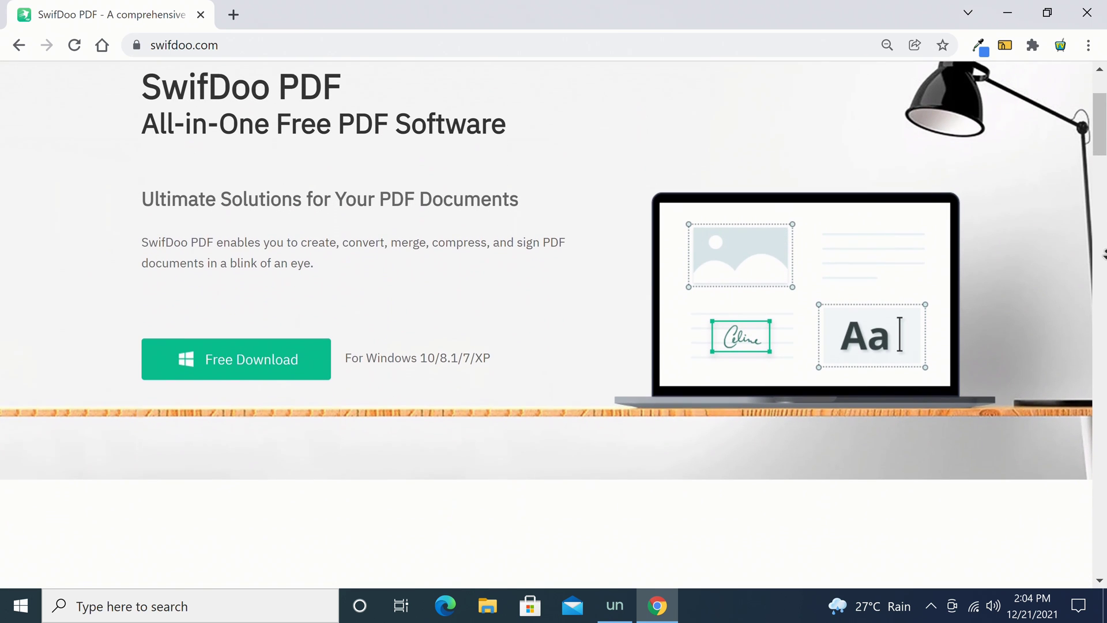
pyautogui.scroll(-3, 547, 323)
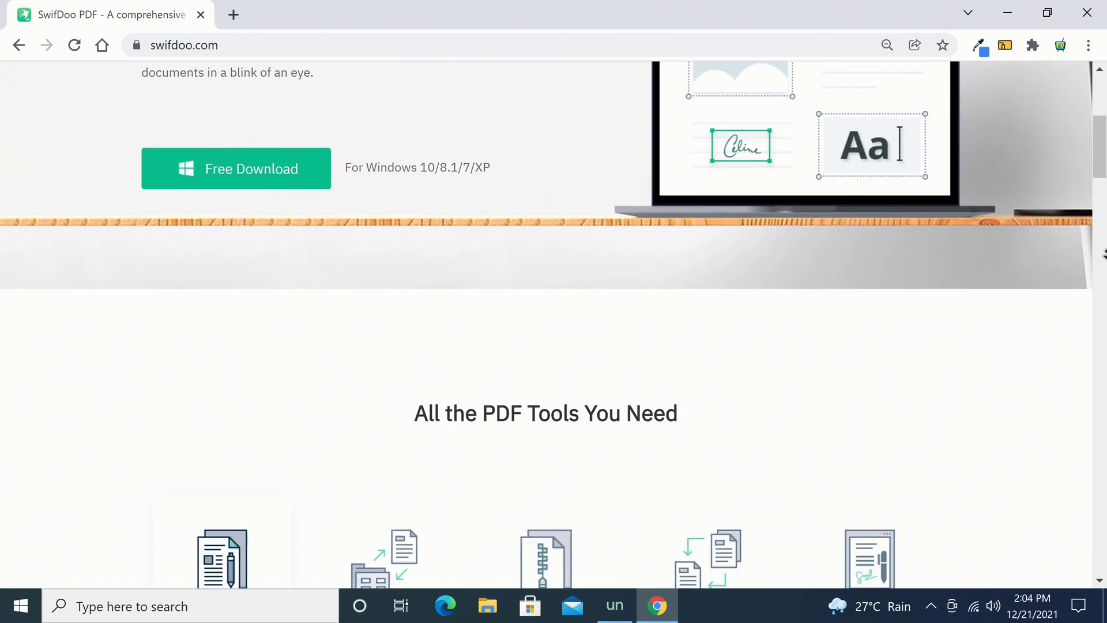